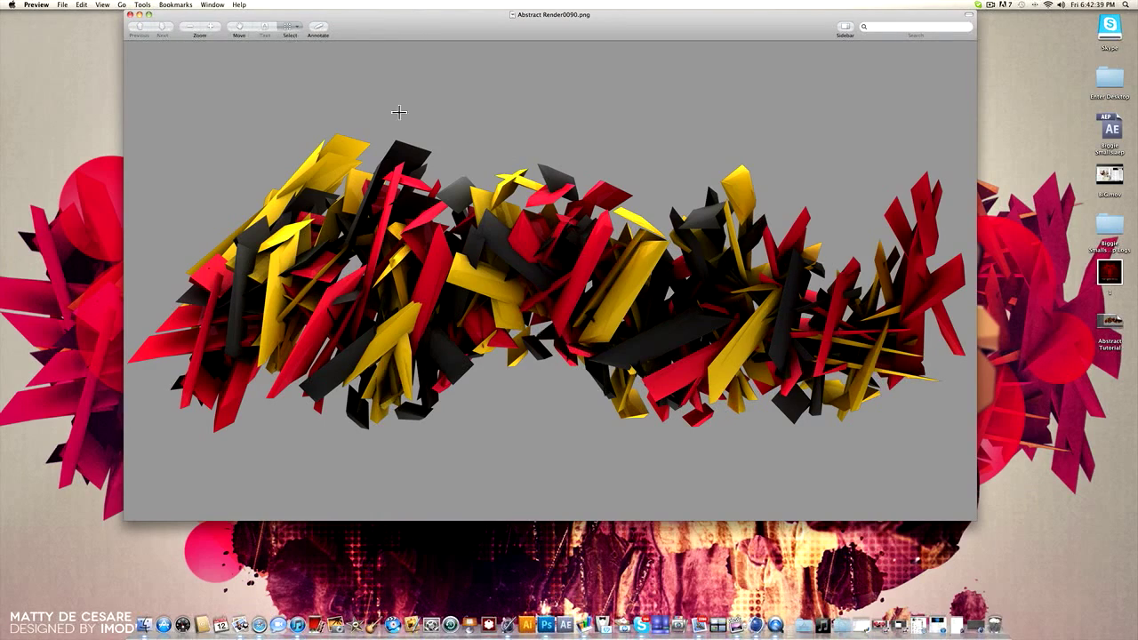
Close the abstract reference render and switch to the empty Cinema 4D scene.
click(130, 15)
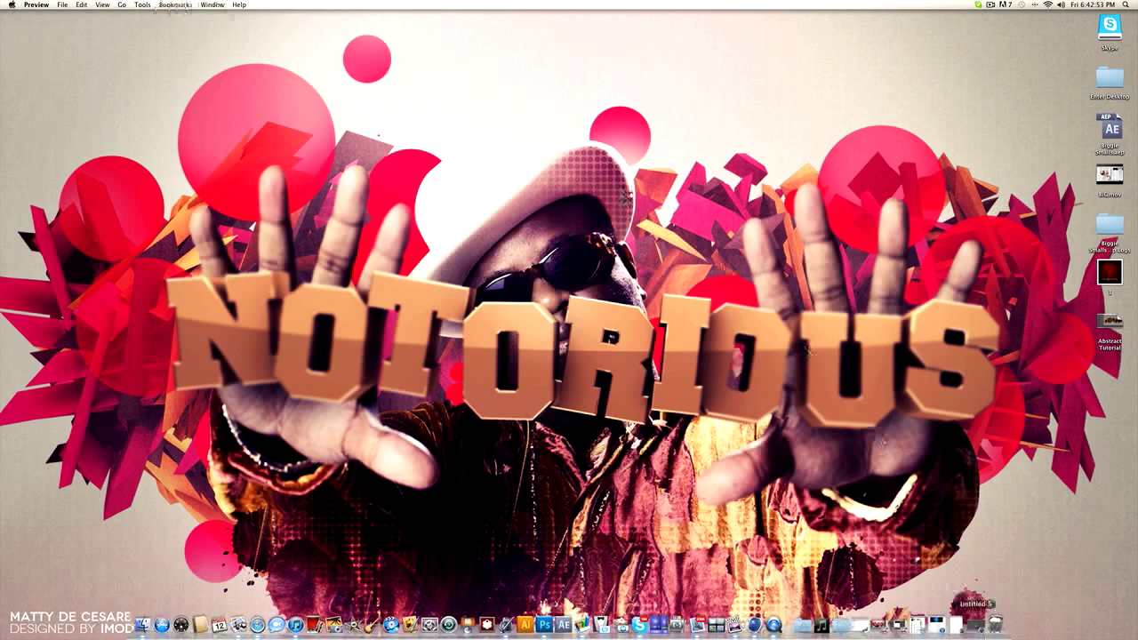
click(971, 612)
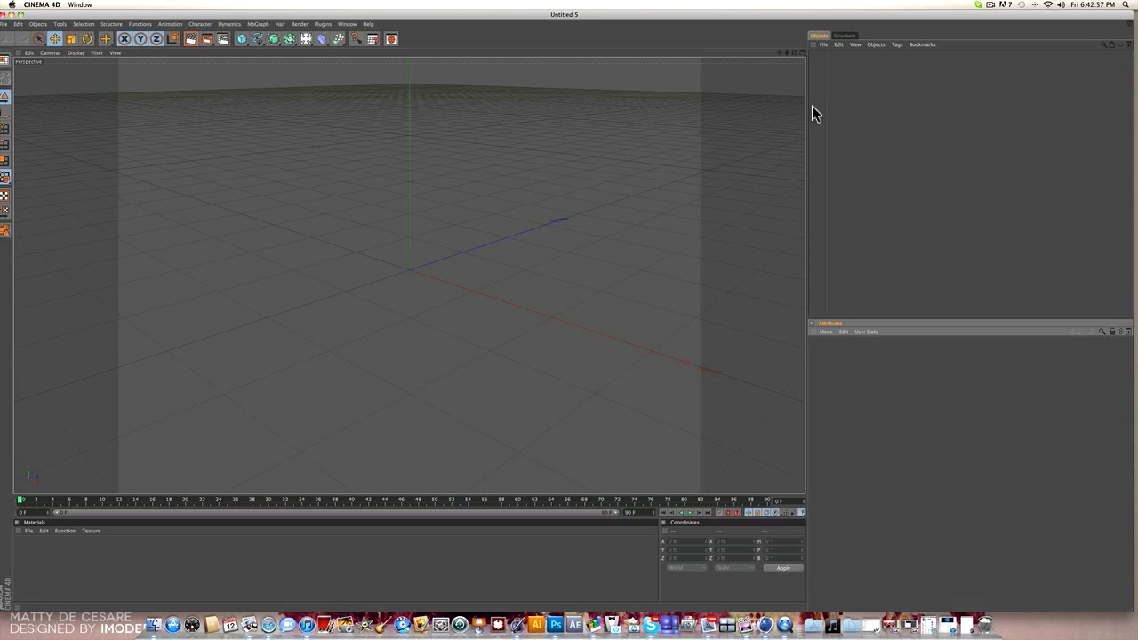
Add a cube primitive at the scene origin, viewed straight from the front.
drag(793, 53, 793, 142)
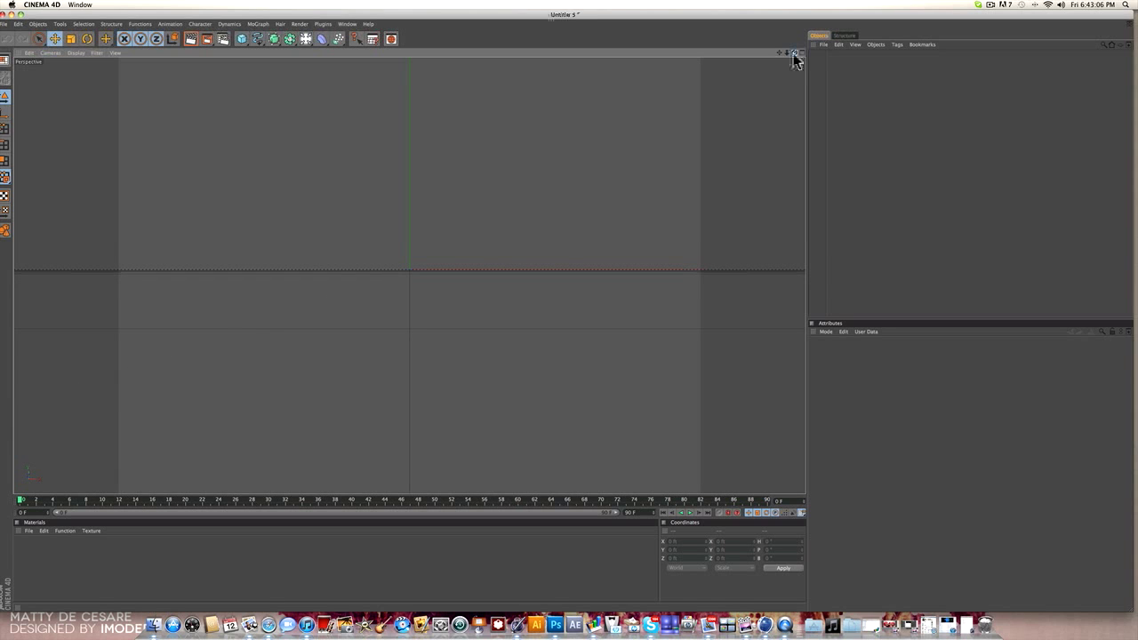
click(240, 40)
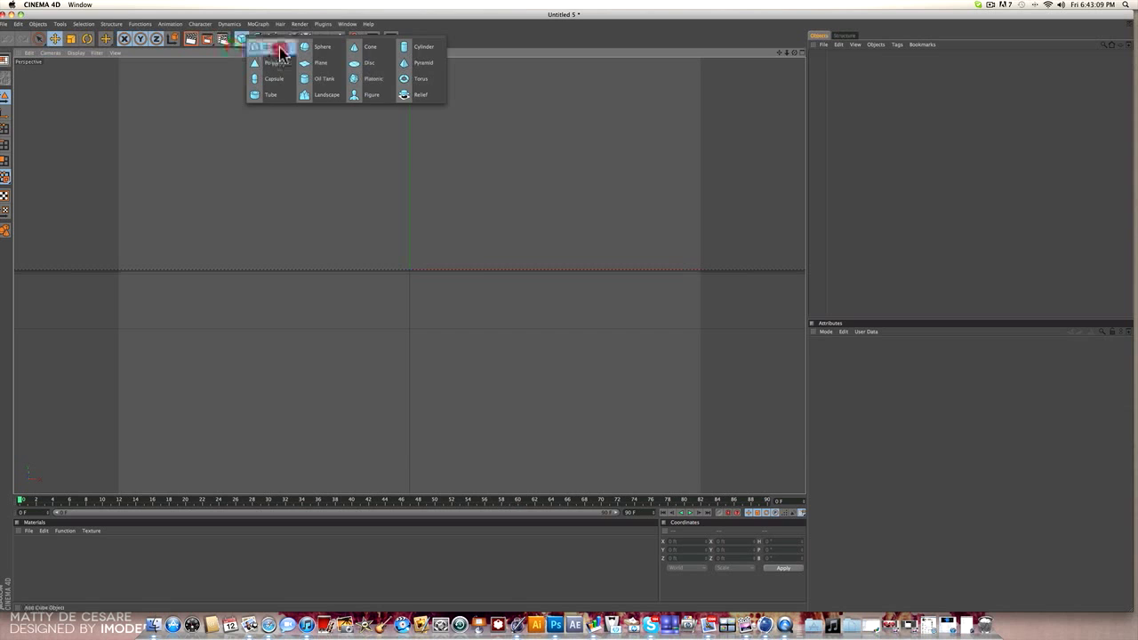
click(279, 51)
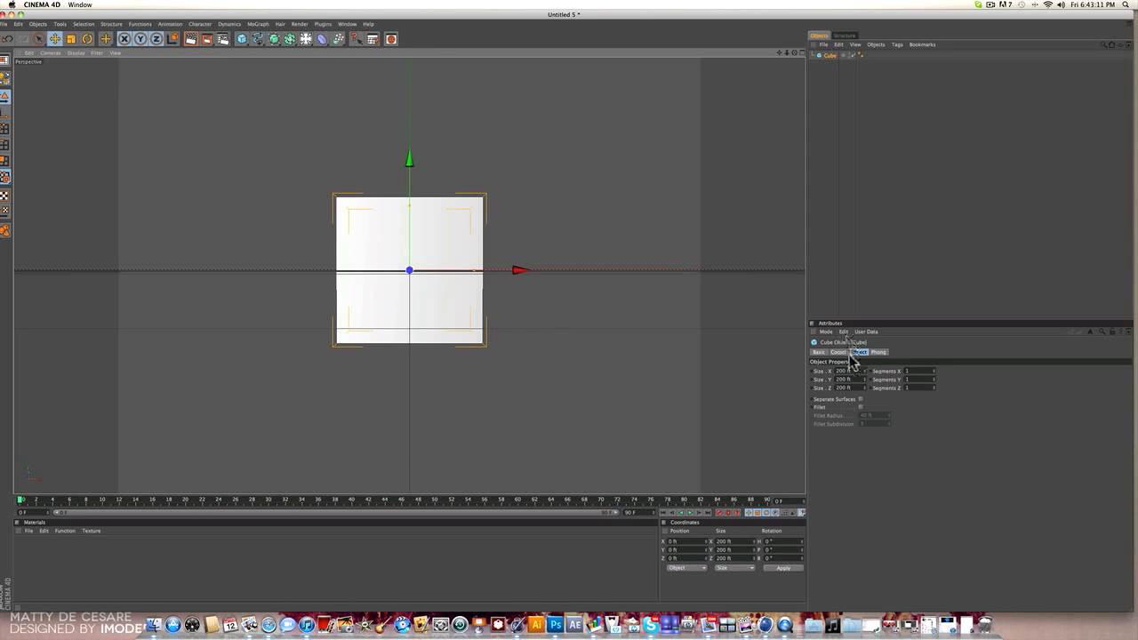
Set the cube's size to 30 ft in X, 150 ft in Y and 30 ft in Z.
click(841, 371)
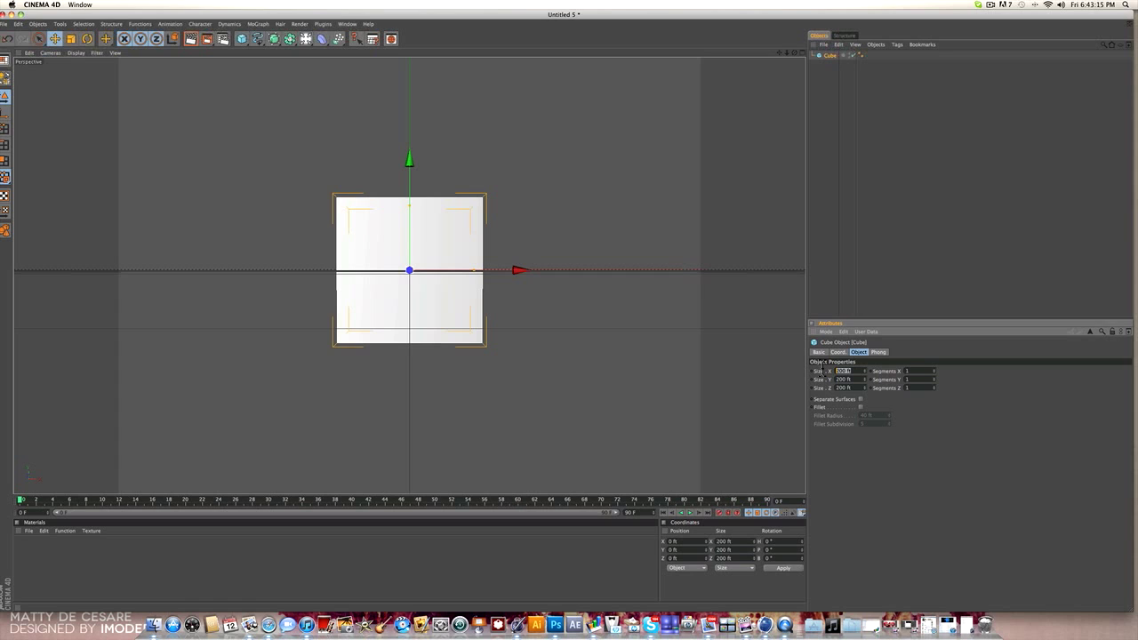
text(30)
key(Return)
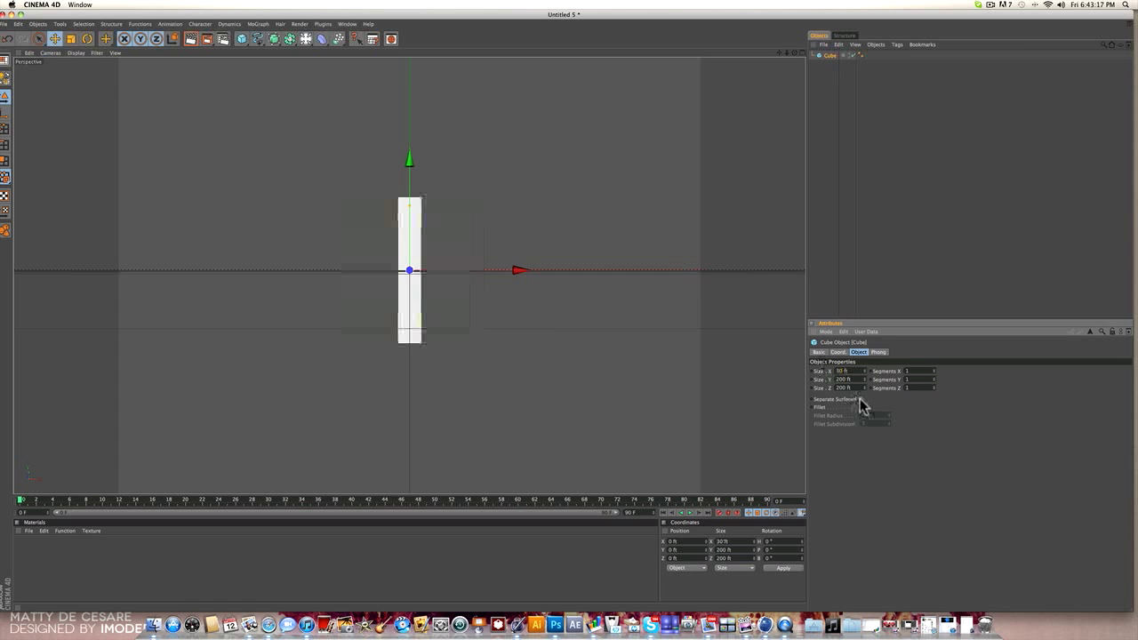
click(828, 374)
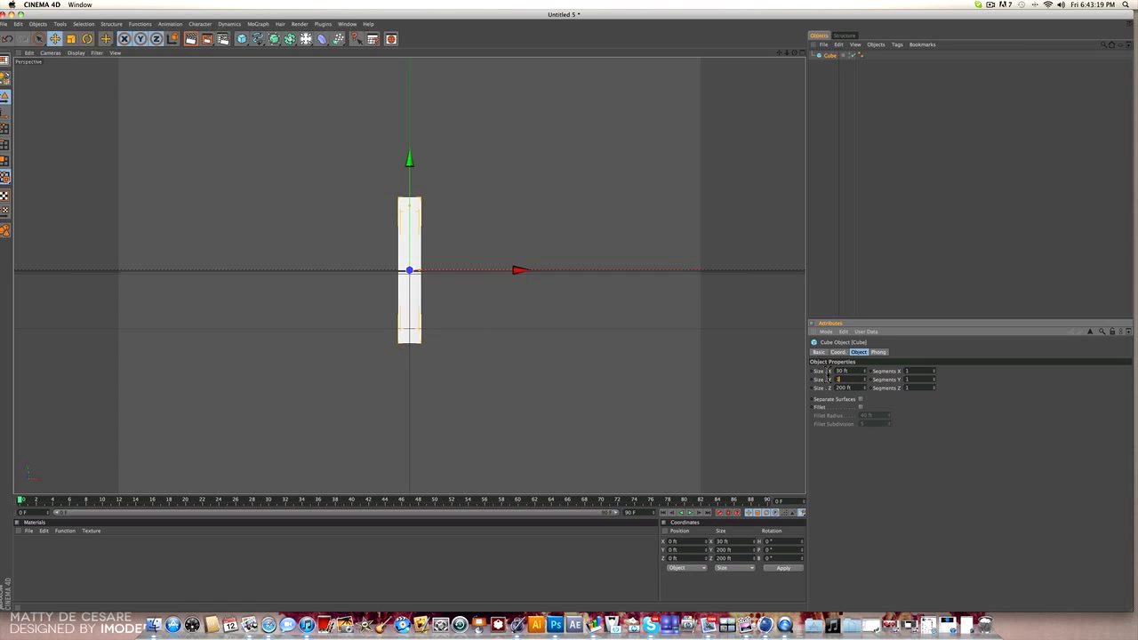
text(150)
key(Return)
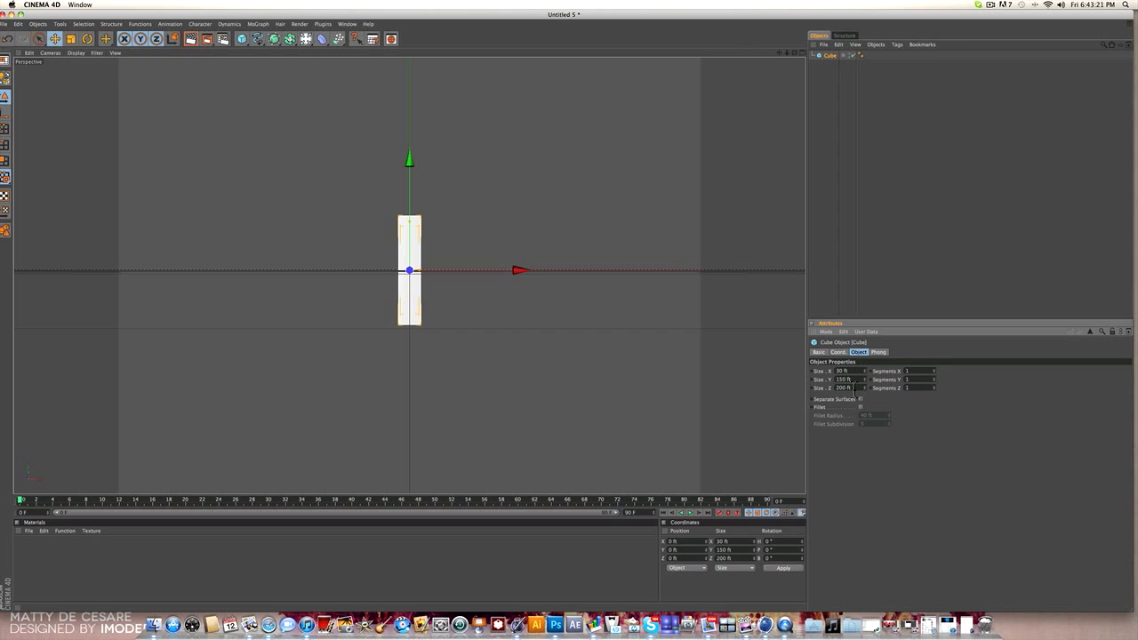
click(835, 386)
text(30)
key(Return)
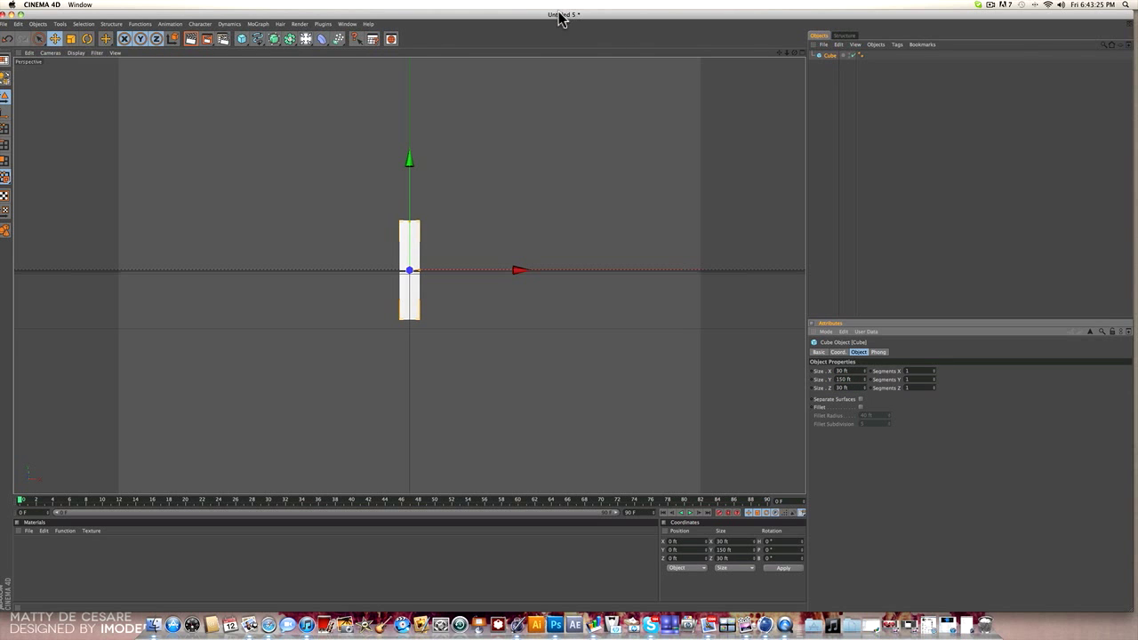
drag(563, 14, 569, 349)
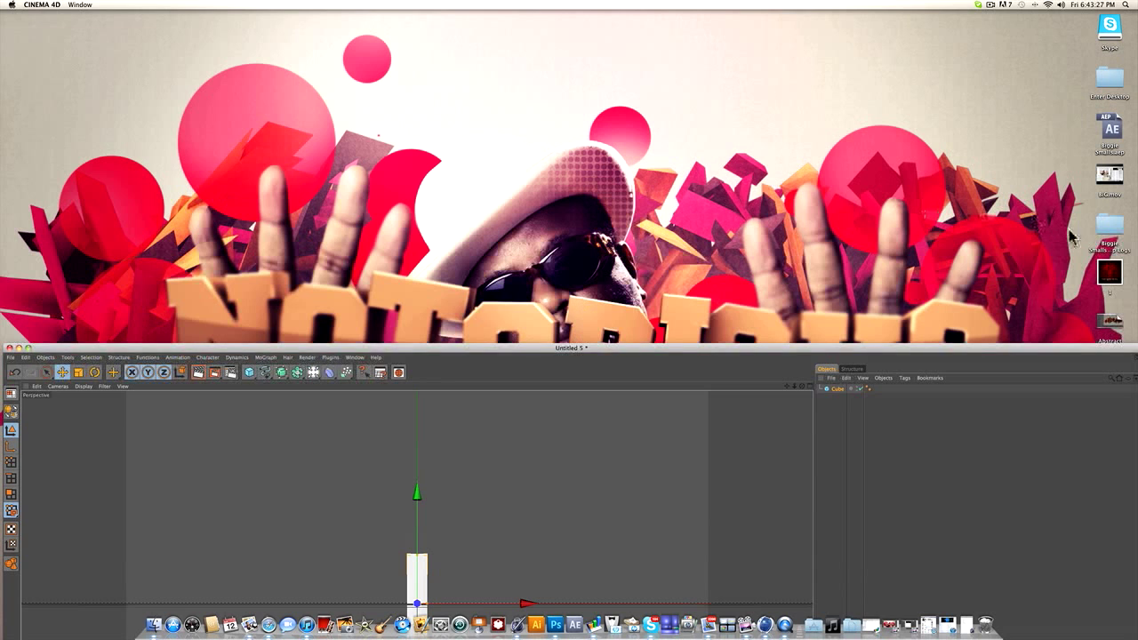
drag(965, 354, 967, 10)
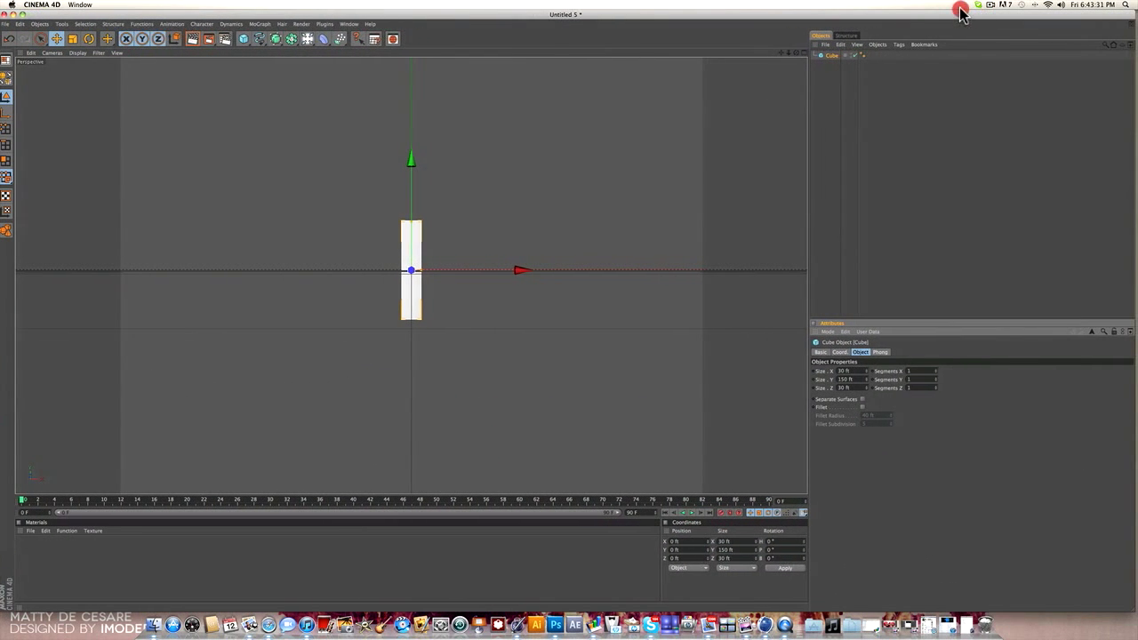
Add a MoGraph Cloner object and make the cube its child.
click(947, 171)
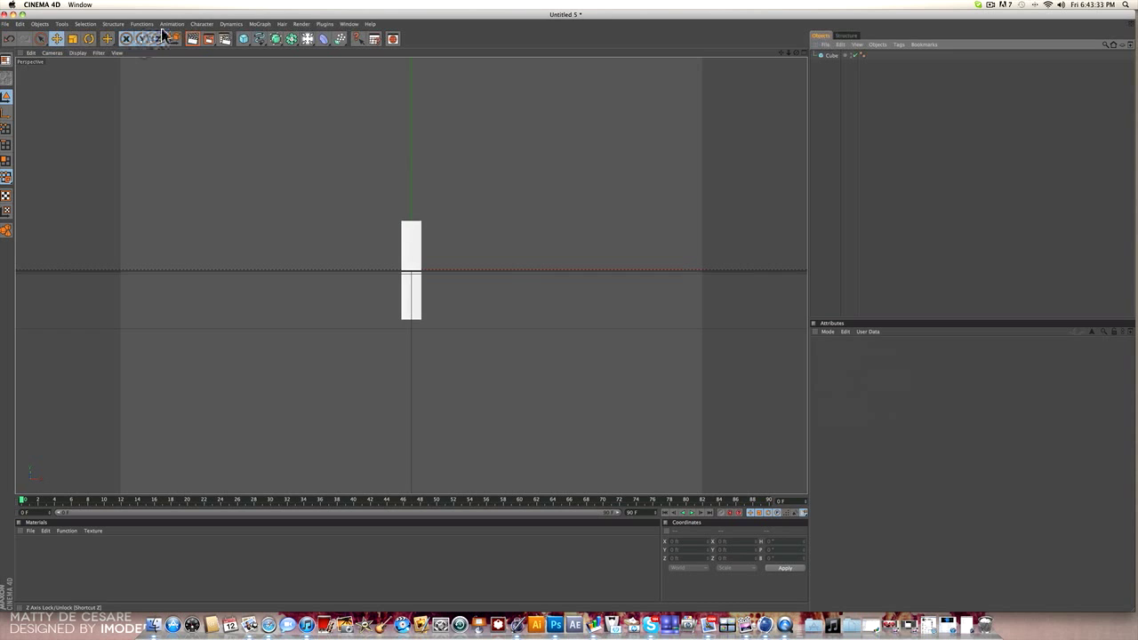
click(261, 24)
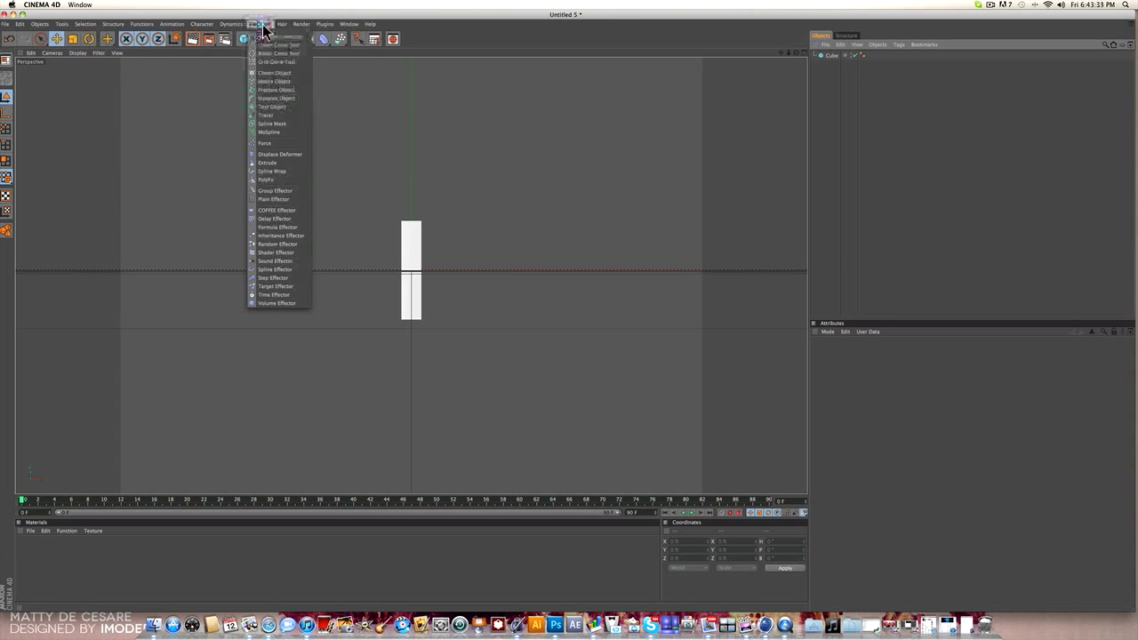
click(271, 75)
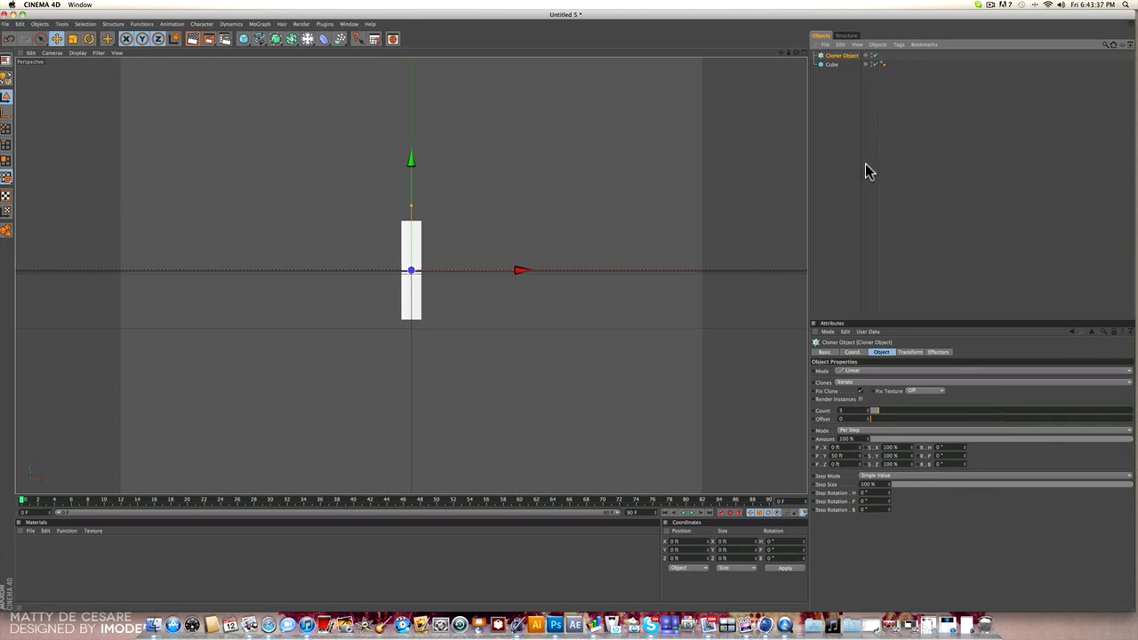
mouse_move(830, 64)
mouse_down()
mouse_move(831, 53)
mouse_move(835, 64)
mouse_up()
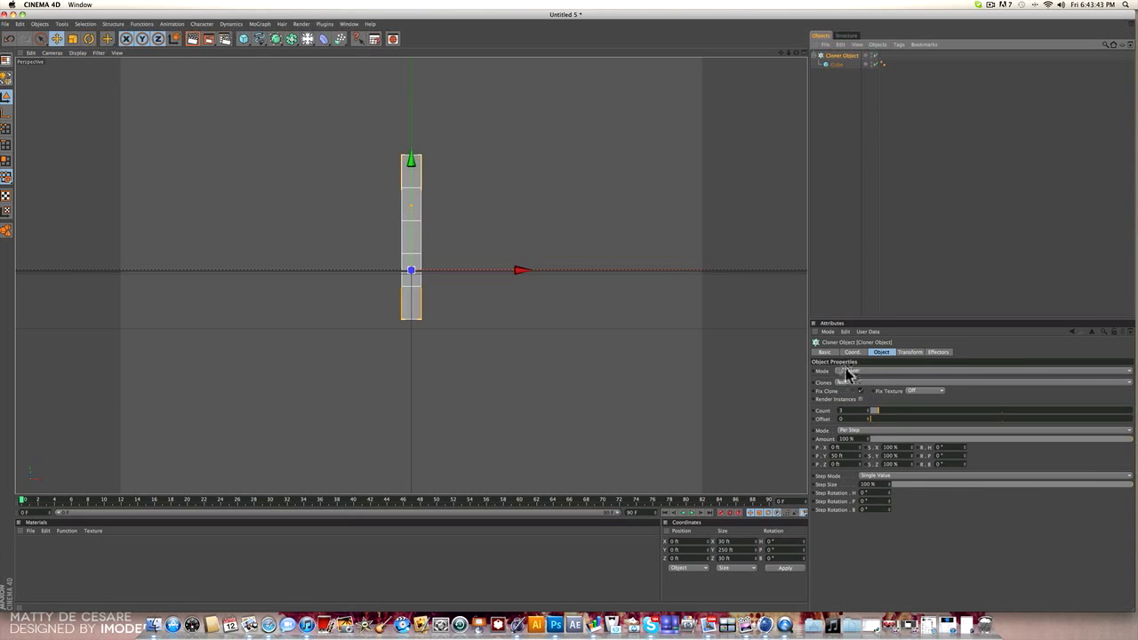
Change the cloner to Grid Array mode with a count of 18 in X and 1 in Y.
click(847, 372)
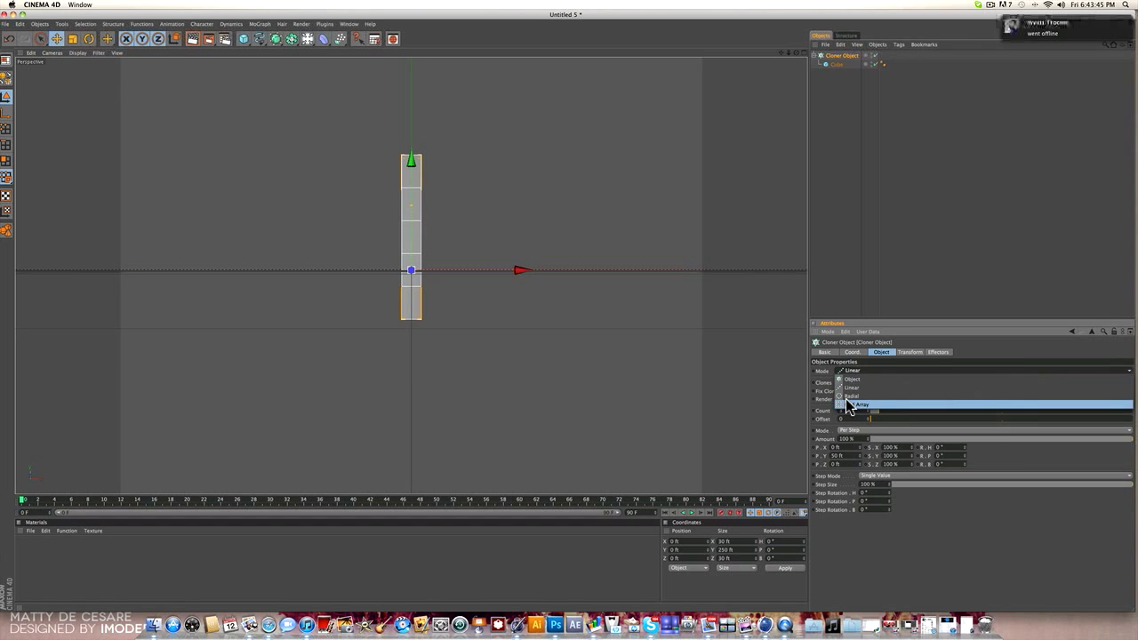
click(849, 404)
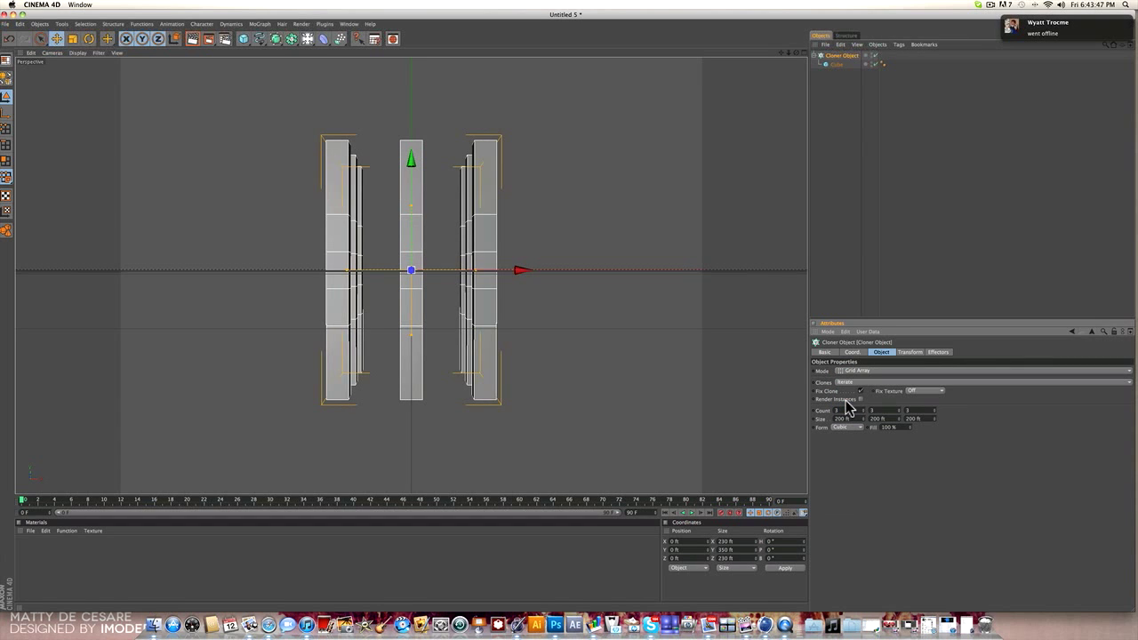
click(630, 20)
drag(627, 19, 654, 7)
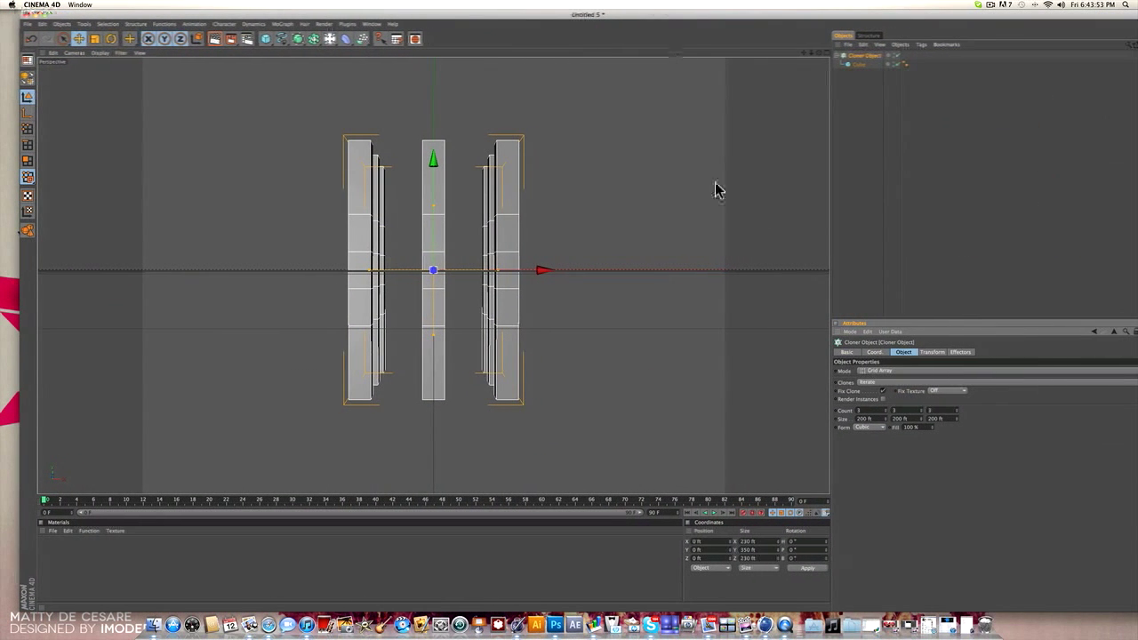
click(857, 410)
text(18)
key(Return)
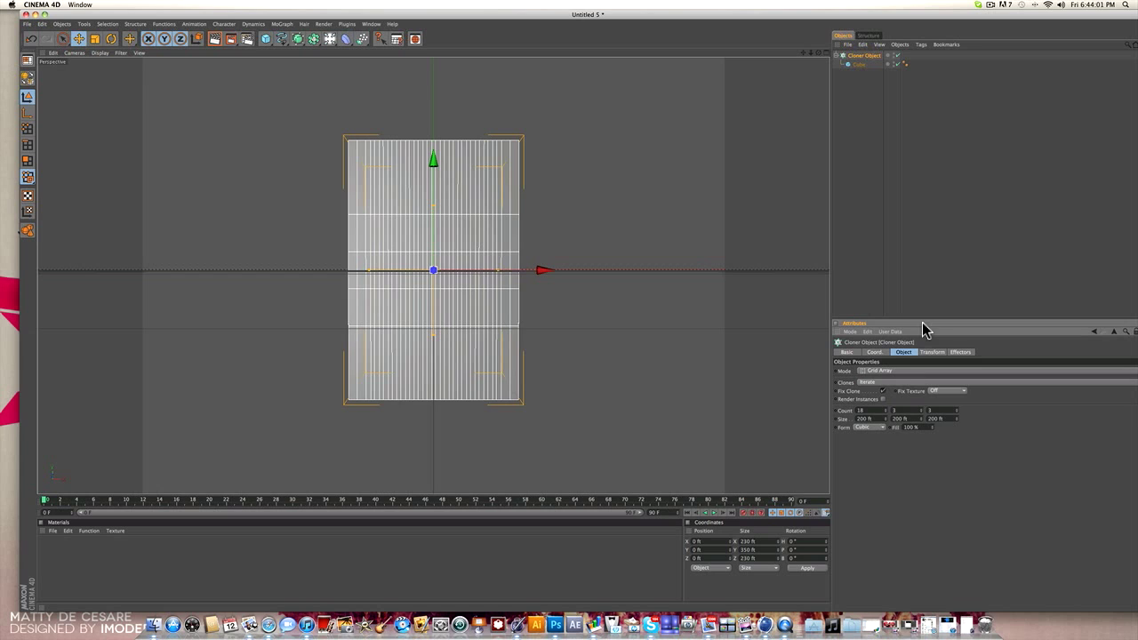
click(886, 408)
key(Return)
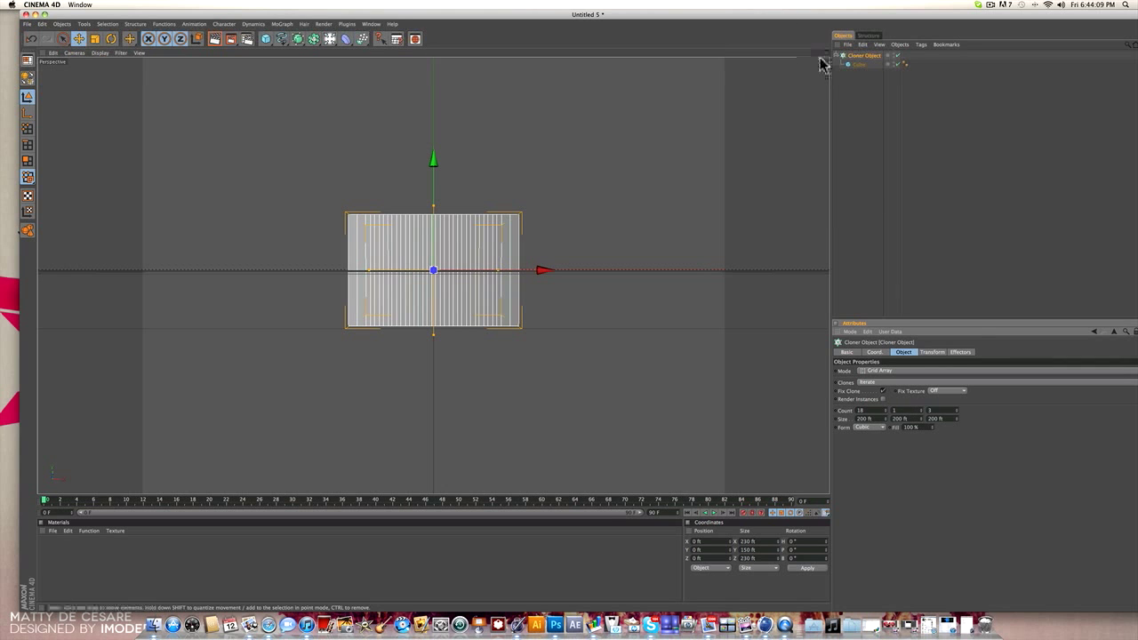
Reduce the grid array's Z size to 77 ft and widen its X size to 631 ft.
drag(822, 53, 836, 89)
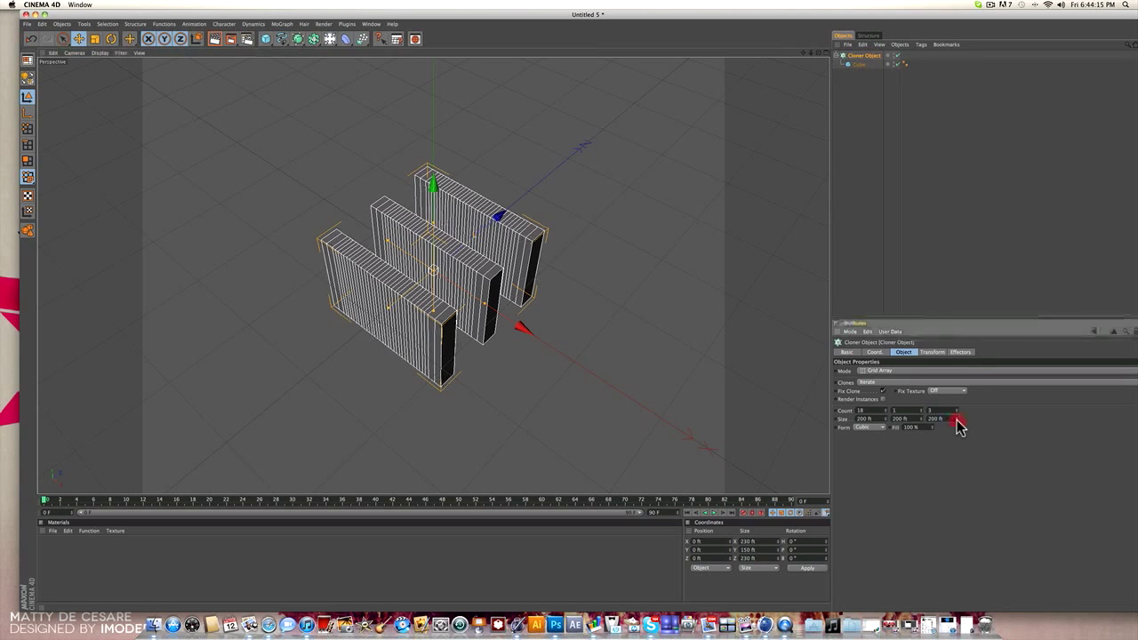
drag(957, 418, 956, 511)
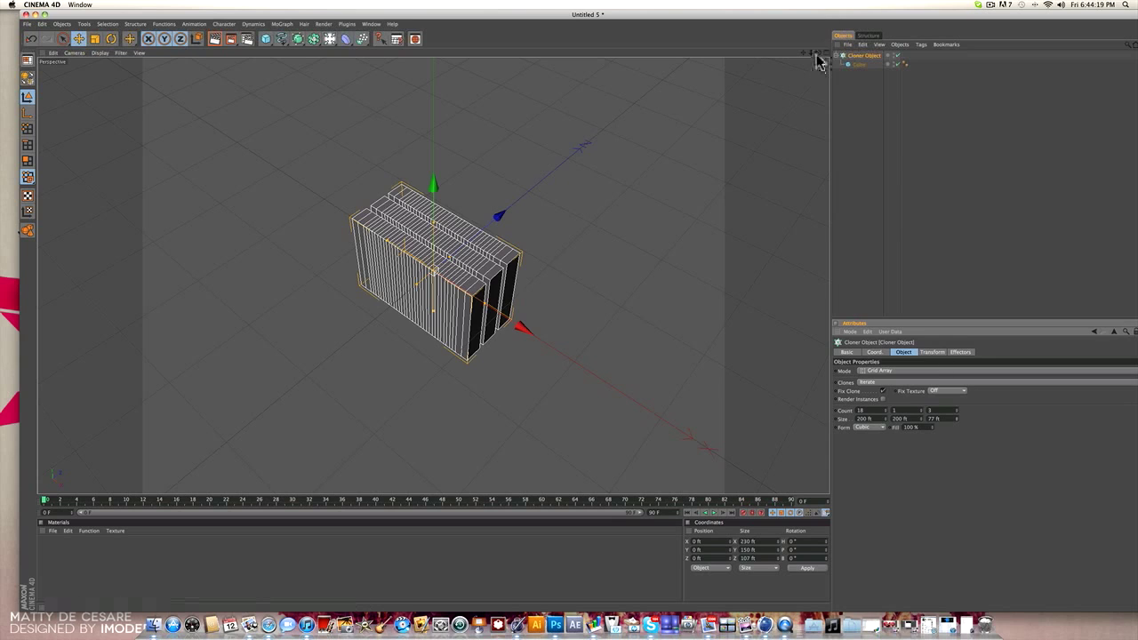
mouse_move(817, 53)
mouse_down()
mouse_move(791, 53)
mouse_move(840, 50)
mouse_move(814, 59)
mouse_move(822, 54)
mouse_up()
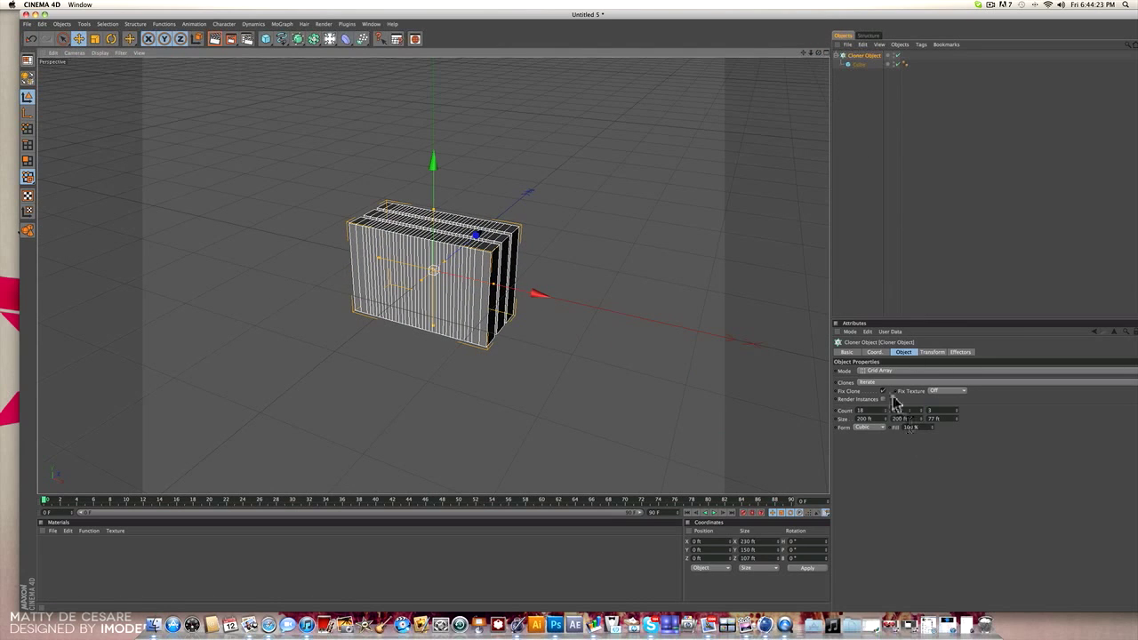
drag(885, 418, 885, 232)
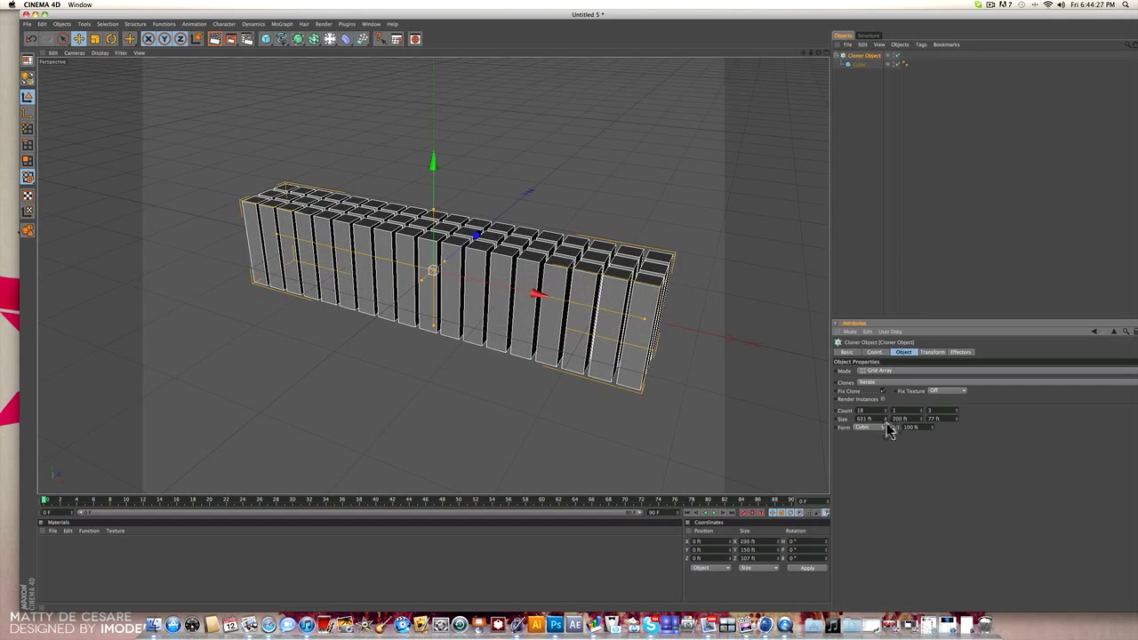
Examine the row of clones from the front and review the cloner's count and size values.
click(871, 172)
drag(818, 52, 795, 28)
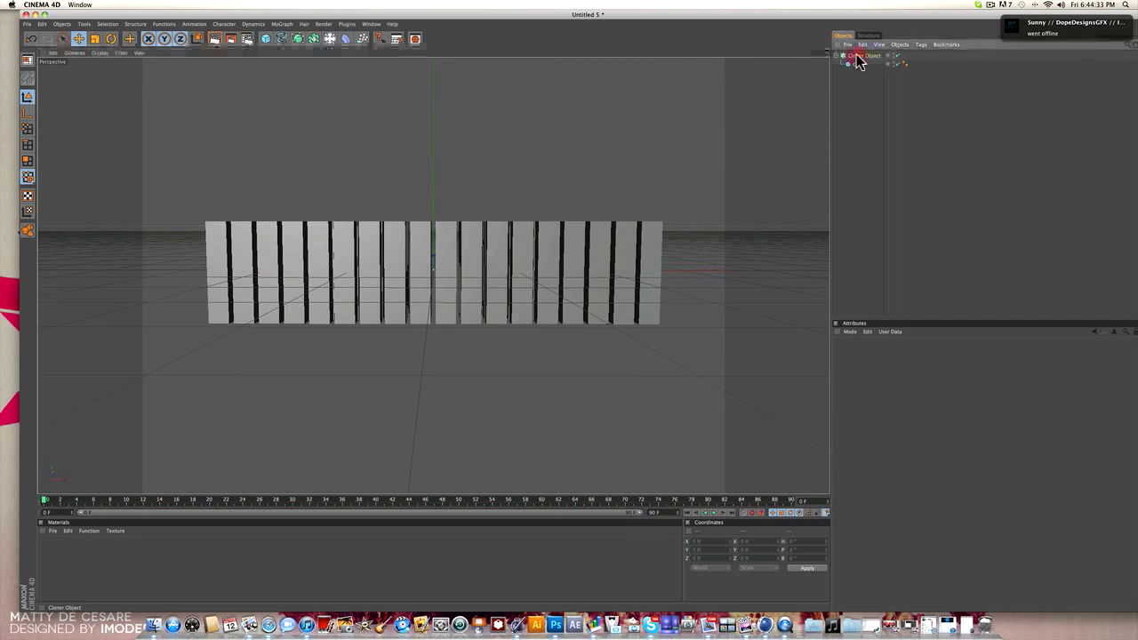
click(858, 56)
click(875, 410)
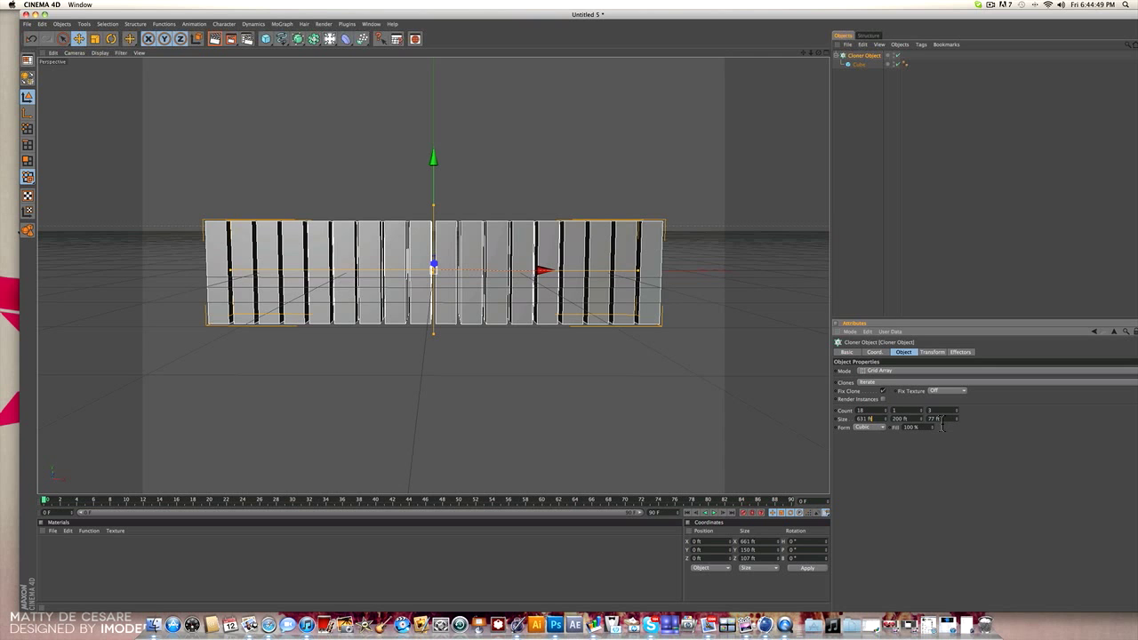
click(896, 150)
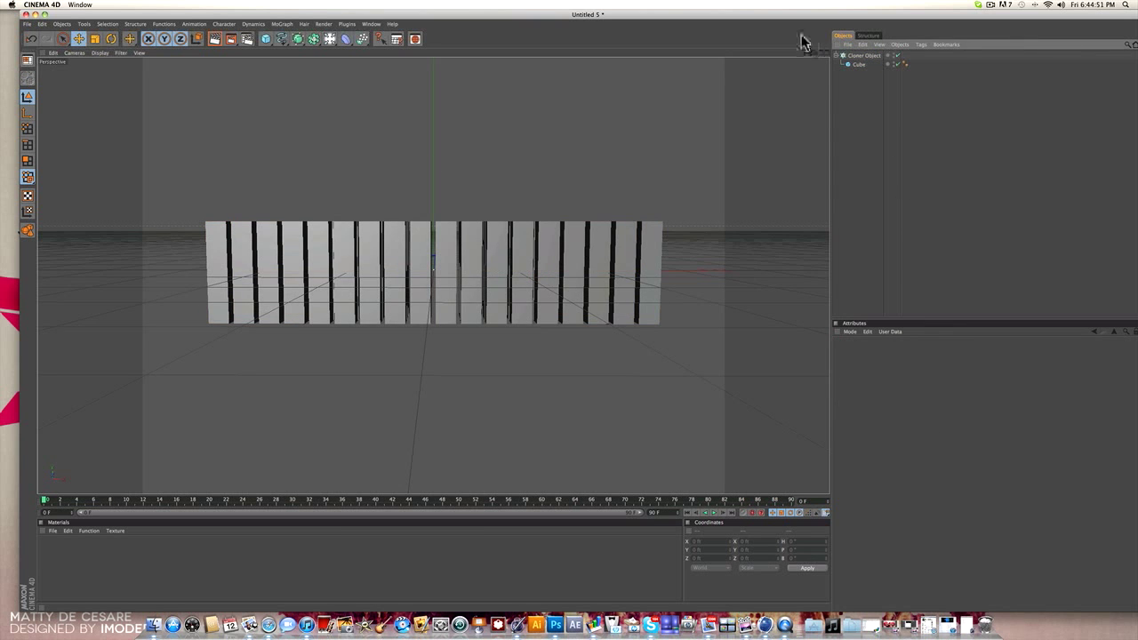
drag(818, 53, 820, 63)
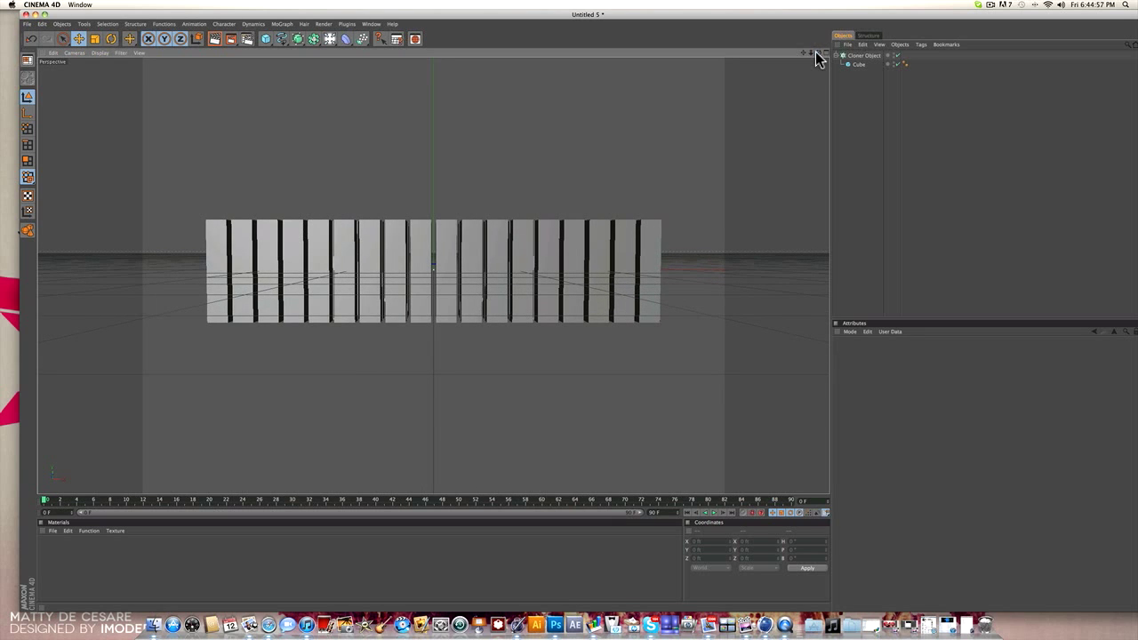
Add an Explosion FX deformer and group it with the cloner object under one null.
click(346, 40)
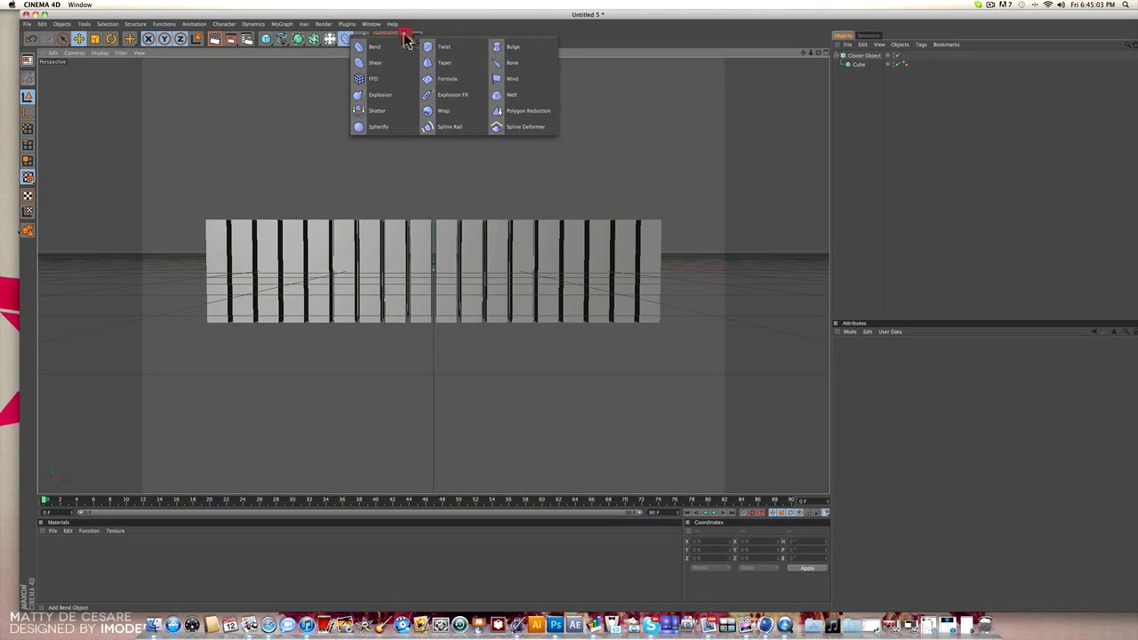
click(456, 94)
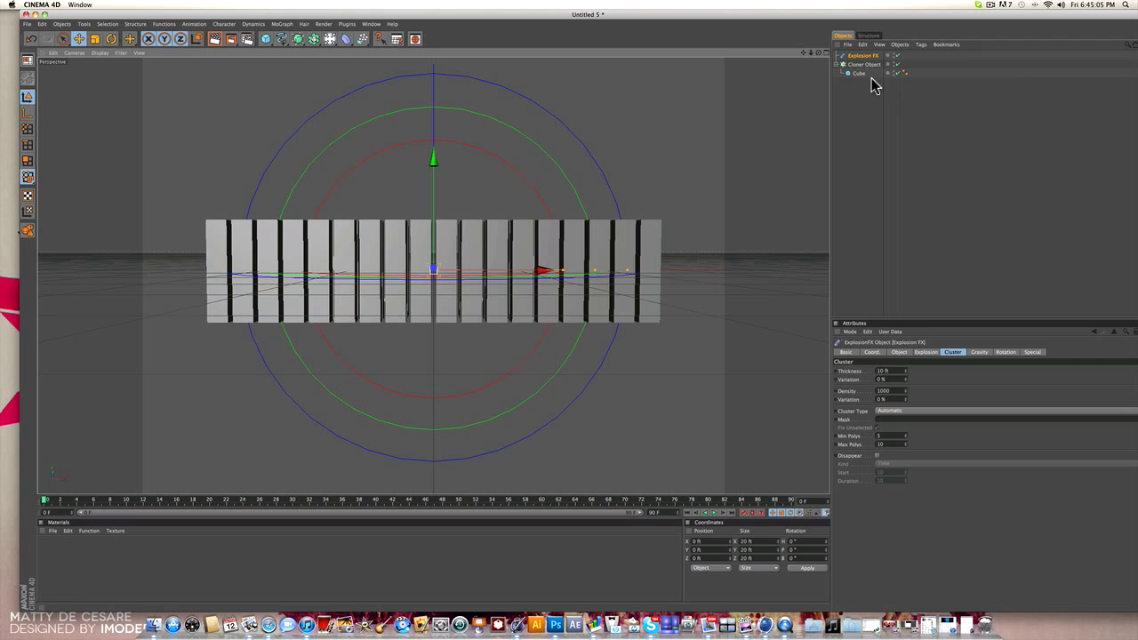
click(836, 65)
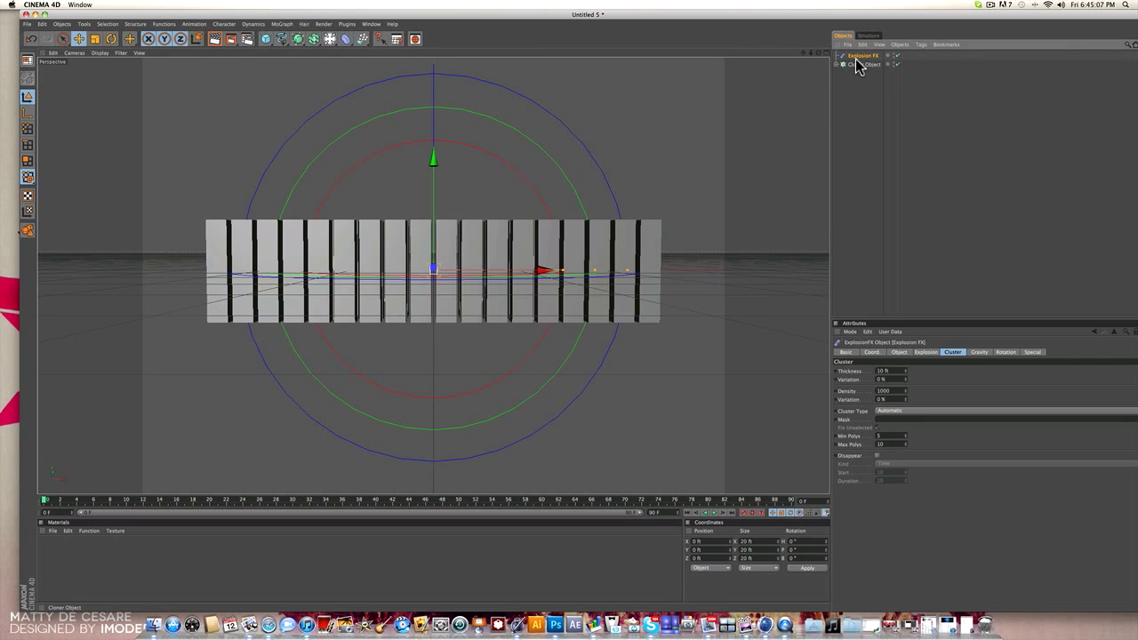
shift+click(859, 65)
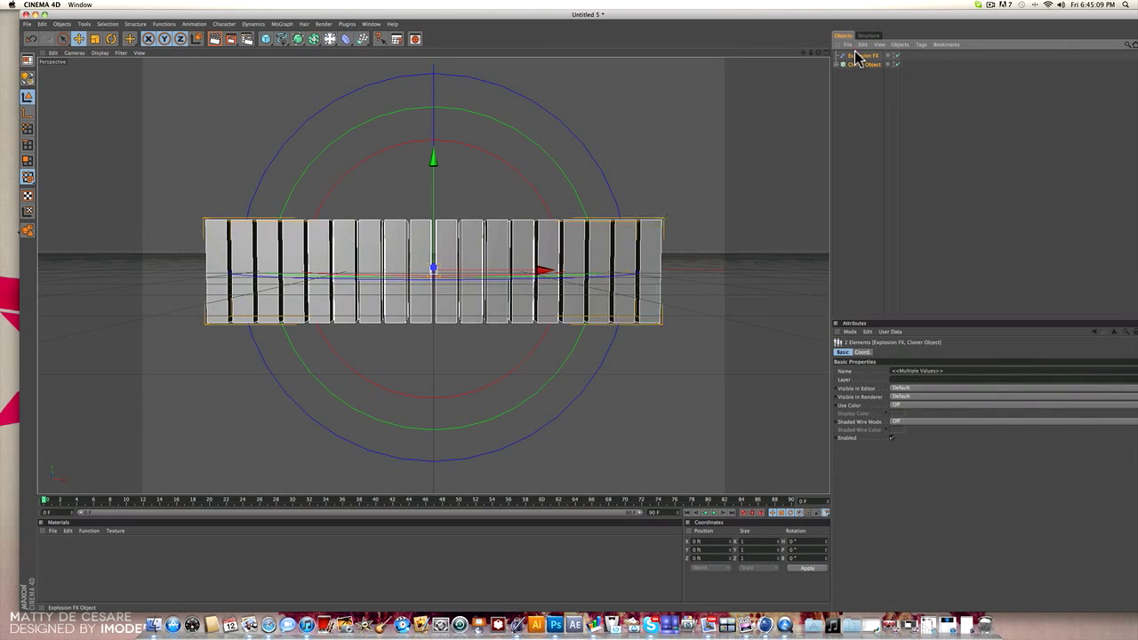
right_click(859, 68)
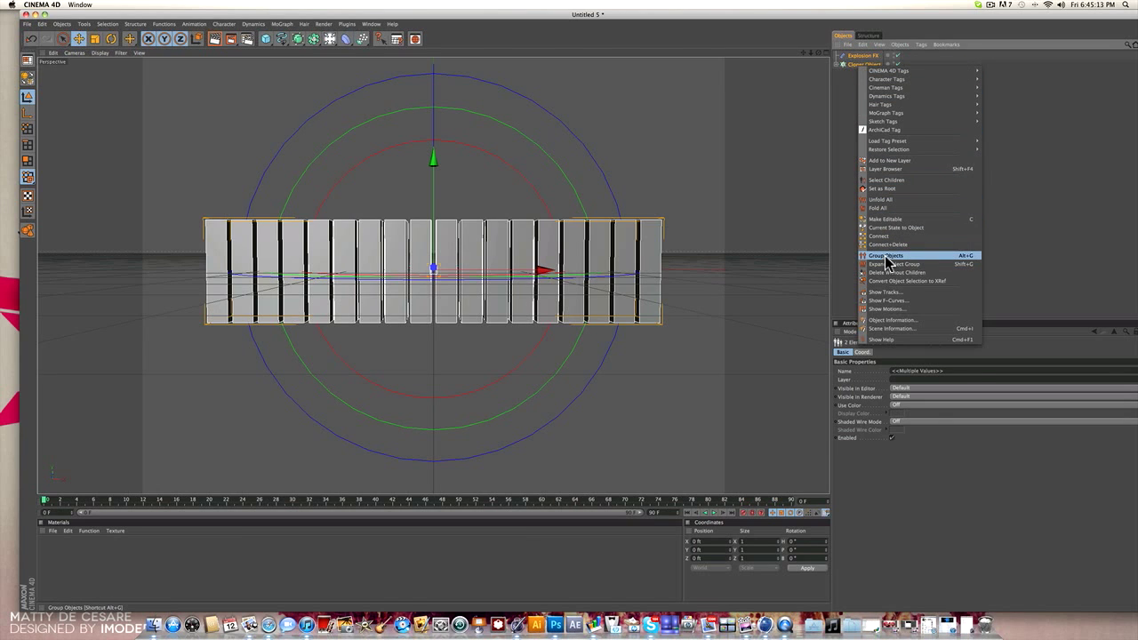
click(886, 256)
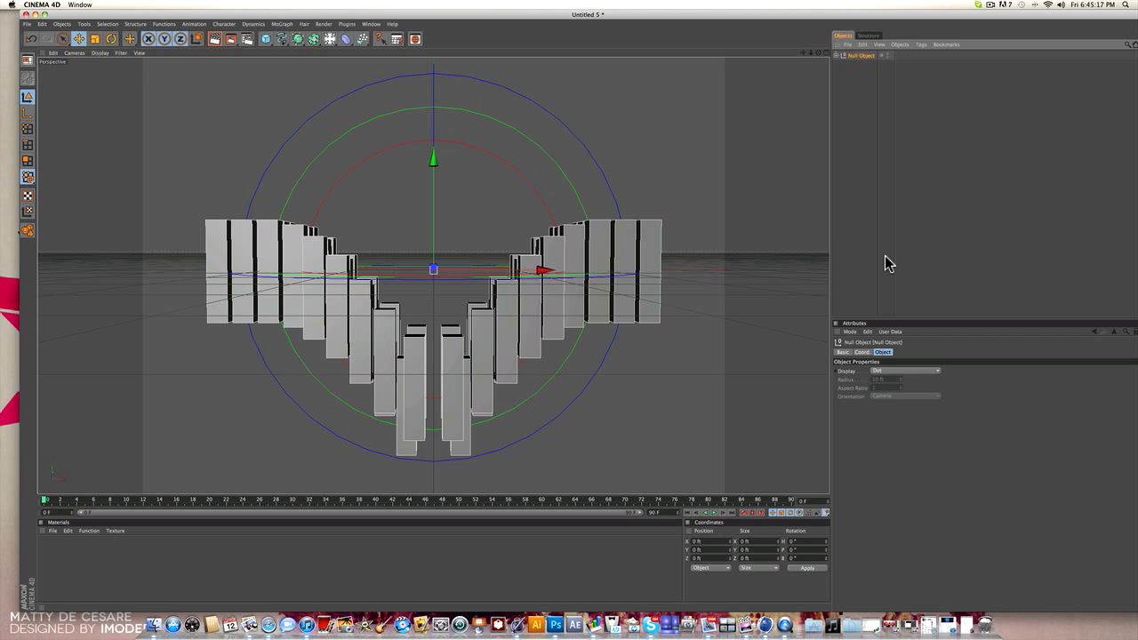
Set the gravity direction of the Explosion FX deformer inside the null to None.
click(837, 56)
click(864, 65)
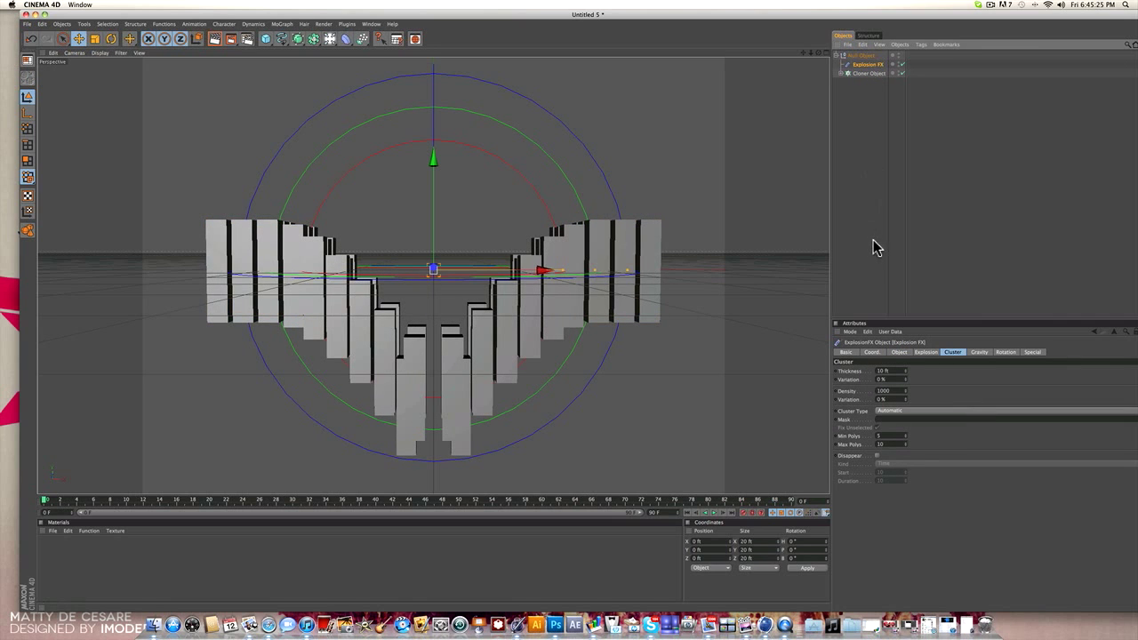
click(977, 354)
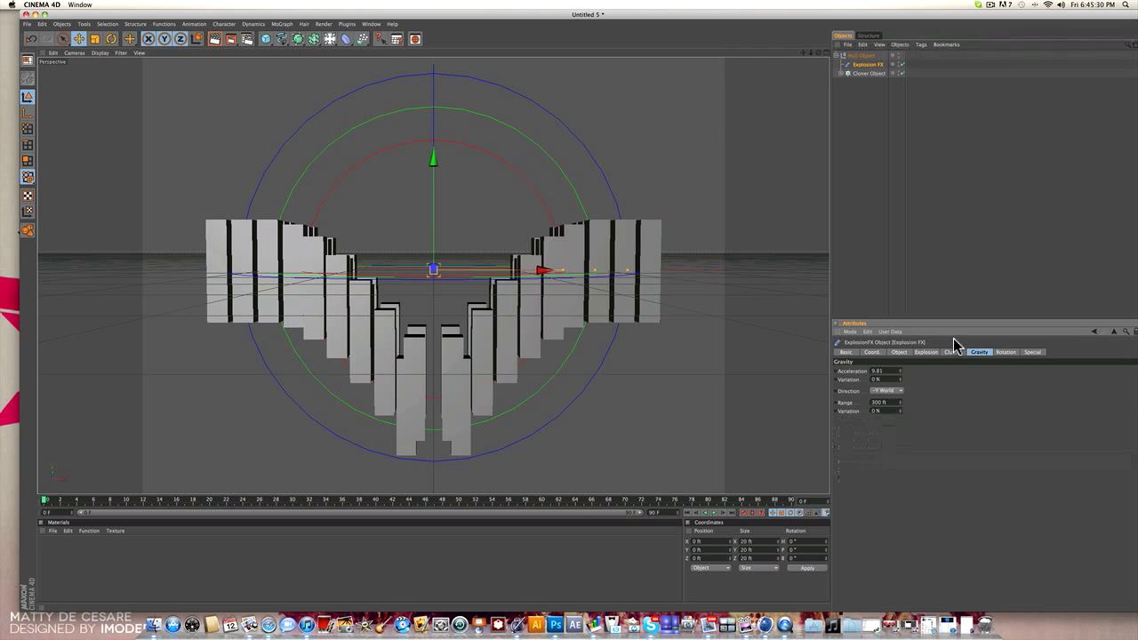
click(884, 391)
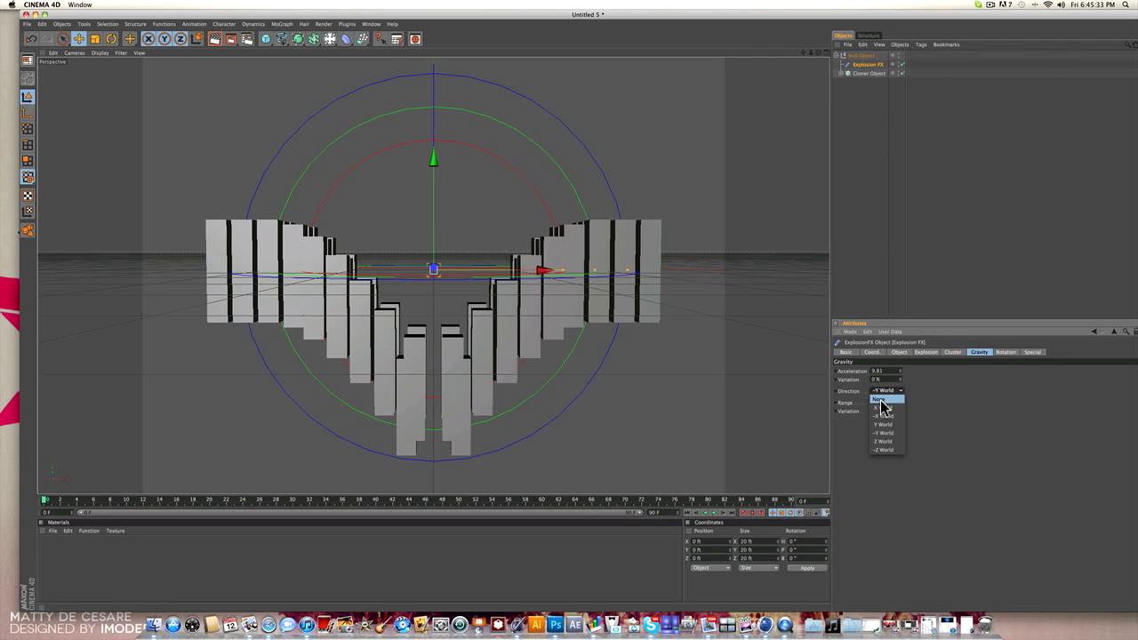
click(882, 400)
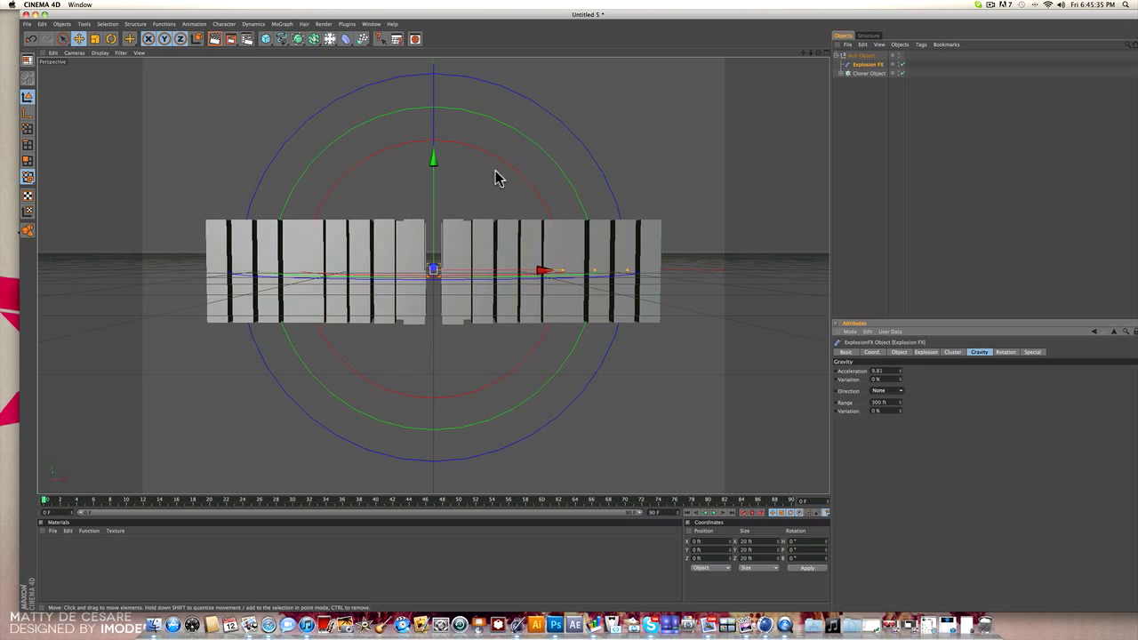
Set the Explosion FX deformer's rotation speed to 60.
click(1005, 352)
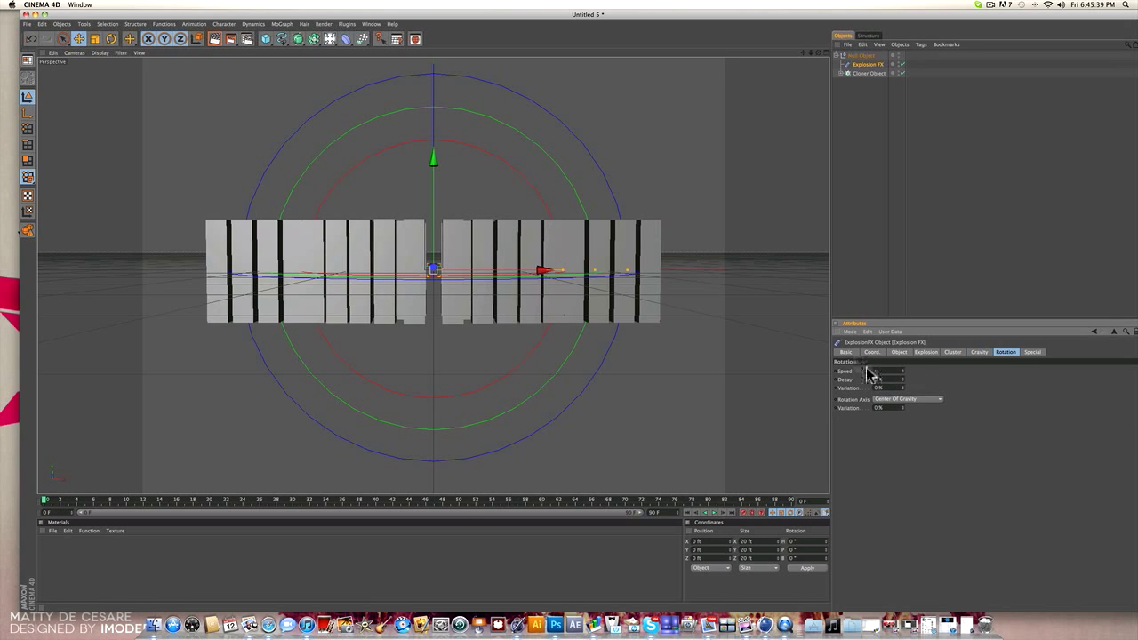
text(5)
text(60)
key(Return)
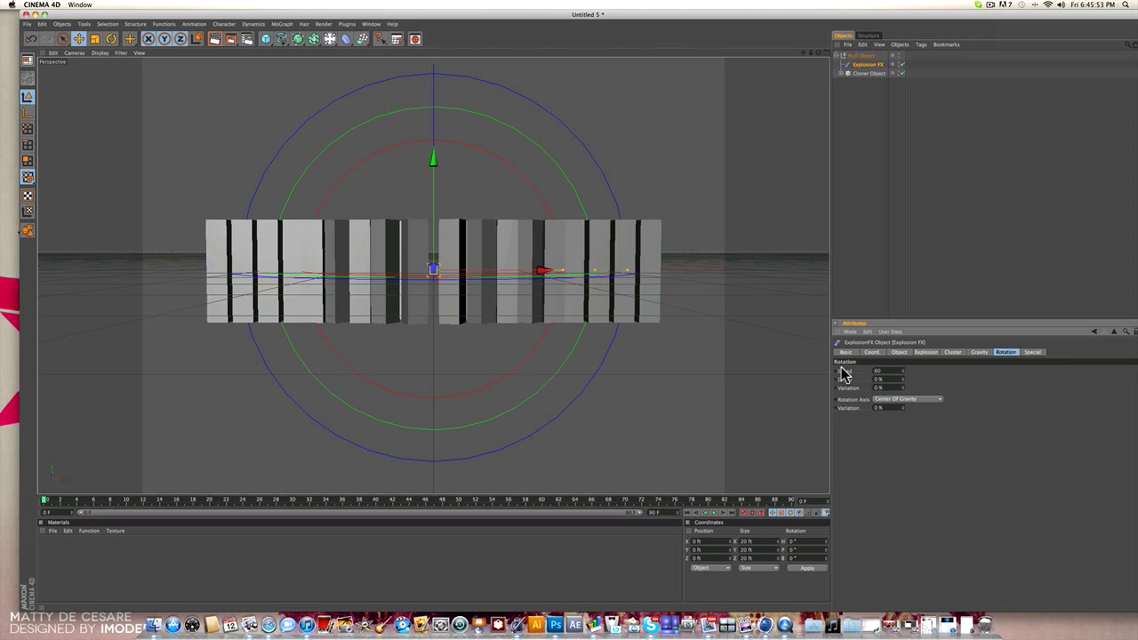
Change the Explosion FX deformer's cluster type to Polygons so the cubes break into individual faces.
click(950, 352)
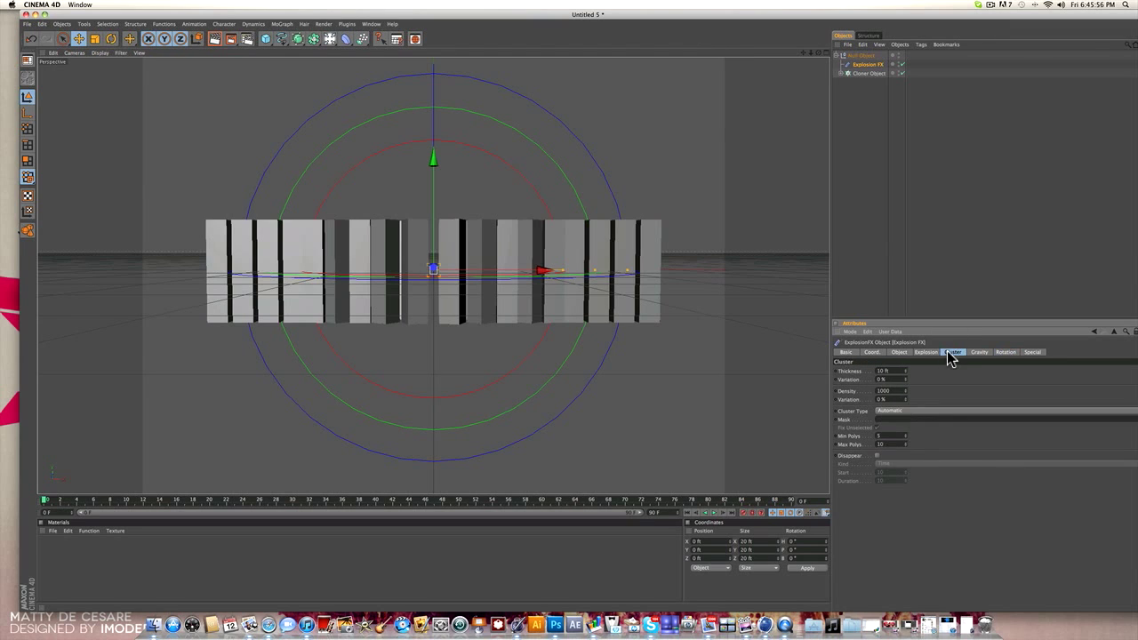
click(934, 410)
click(925, 419)
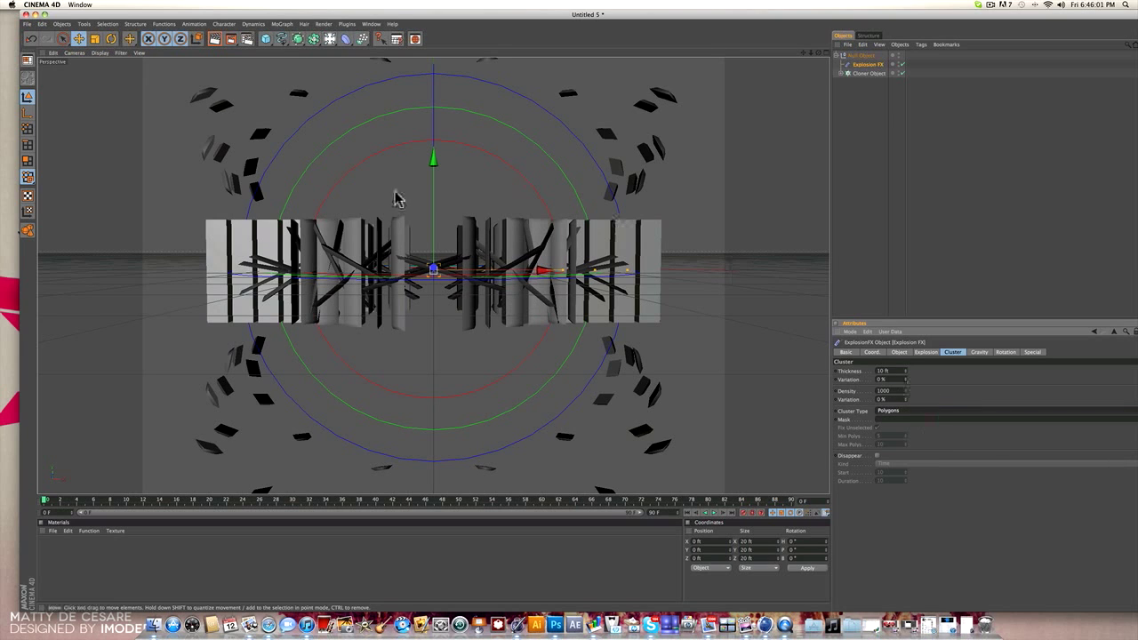
Reduce the Explosion FX deformer's explosion strength to 50.
click(927, 352)
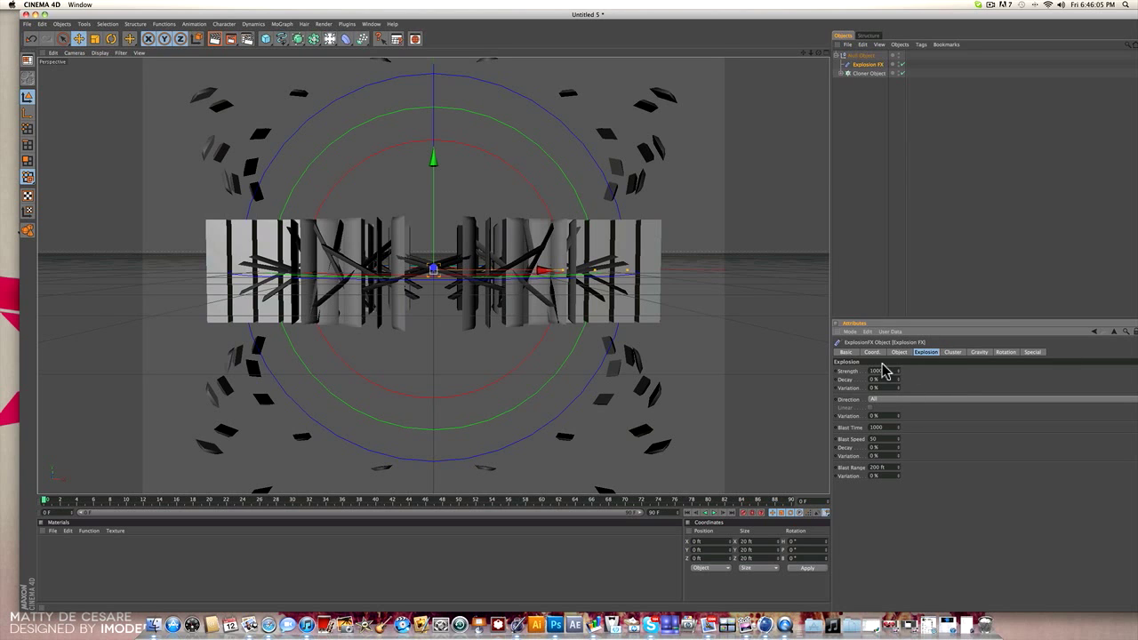
text(0)
key(Return)
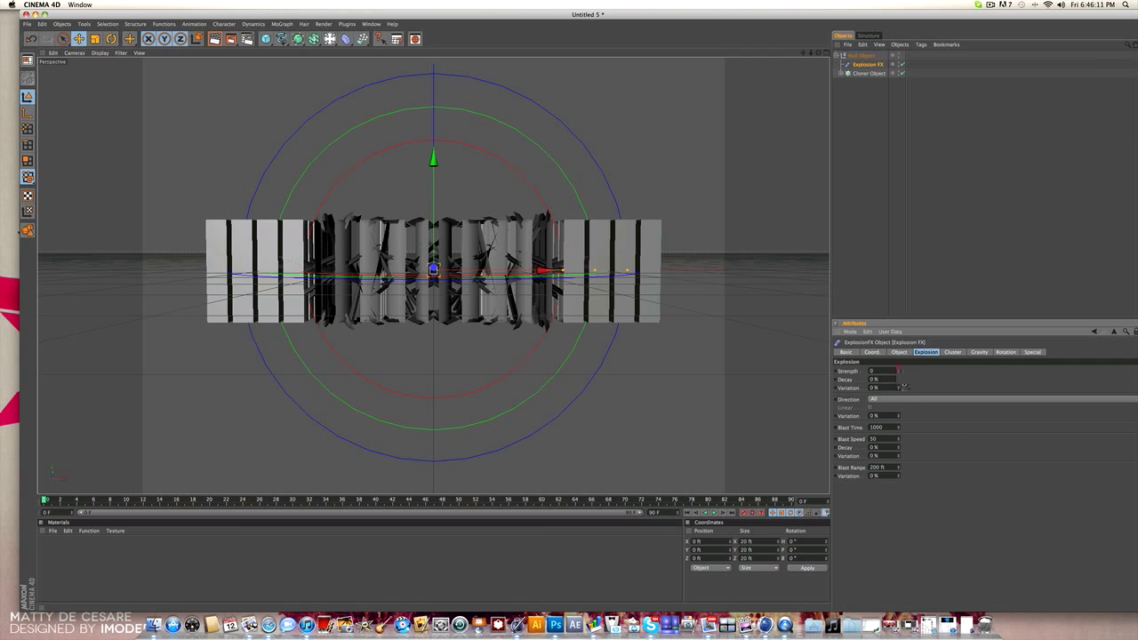
mouse_move(898, 371)
mouse_down()
mouse_move(928, 358)
mouse_move(919, 364)
mouse_up()
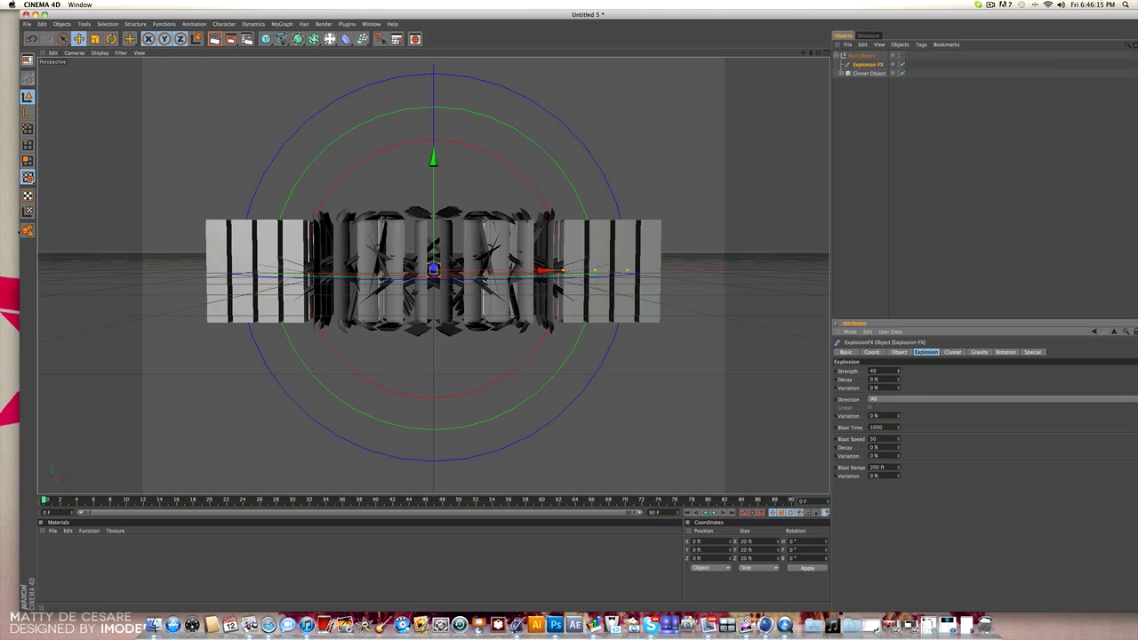
Raise the Explosion FX time to 18.9% and widen its blast range to 461 ft.
click(899, 352)
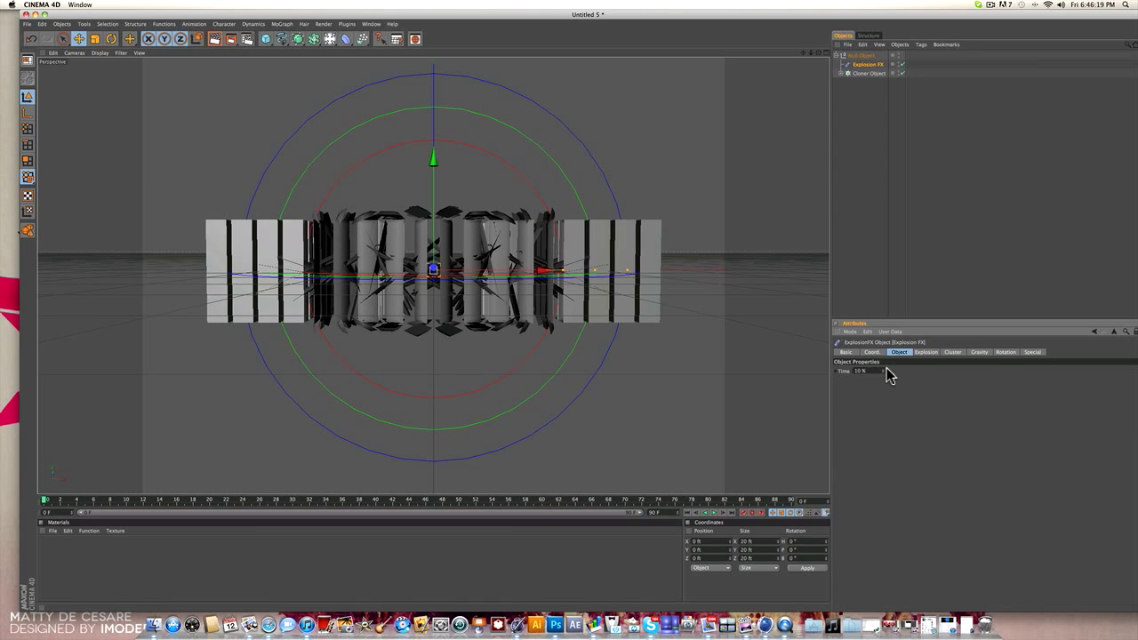
mouse_move(883, 369)
mouse_down()
mouse_move(883, 350)
mouse_move(883, 367)
mouse_up()
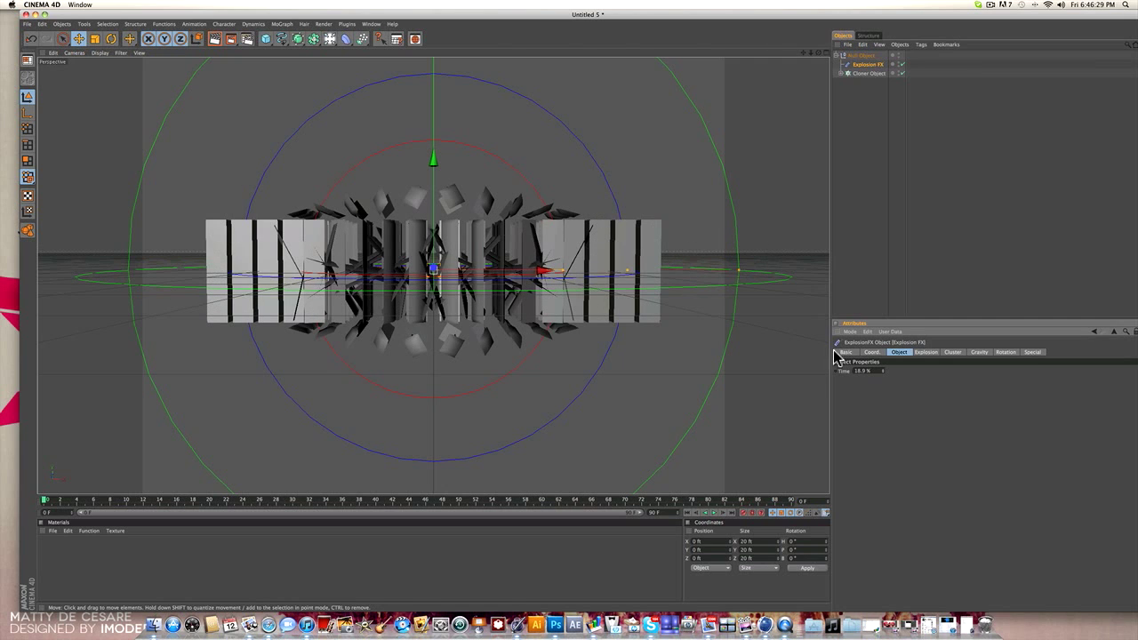
click(926, 353)
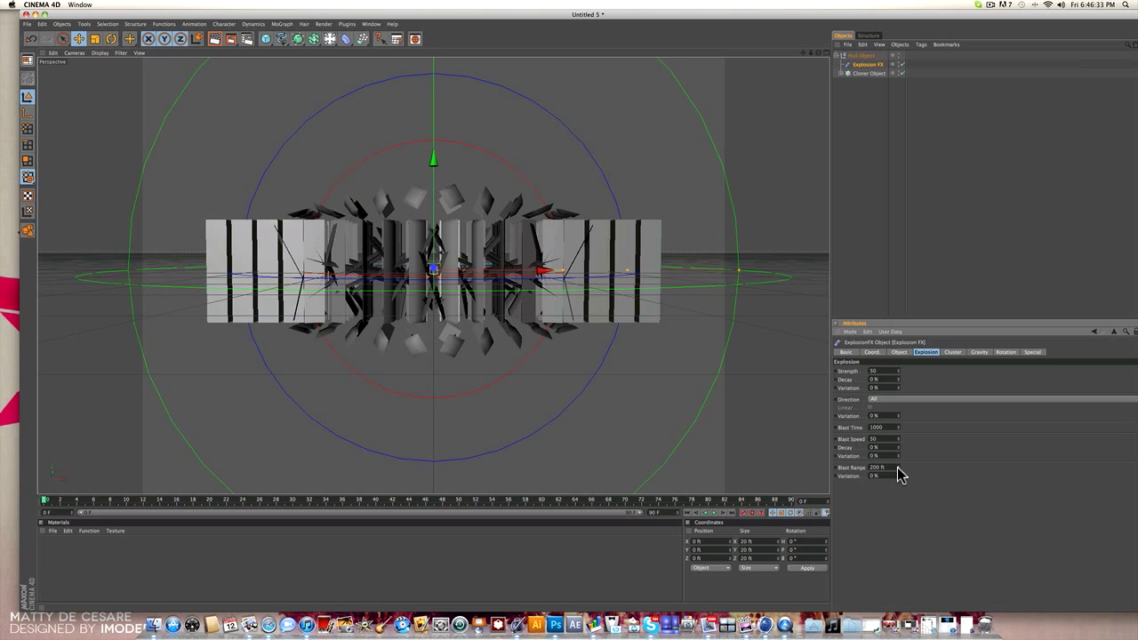
drag(898, 468, 999, 468)
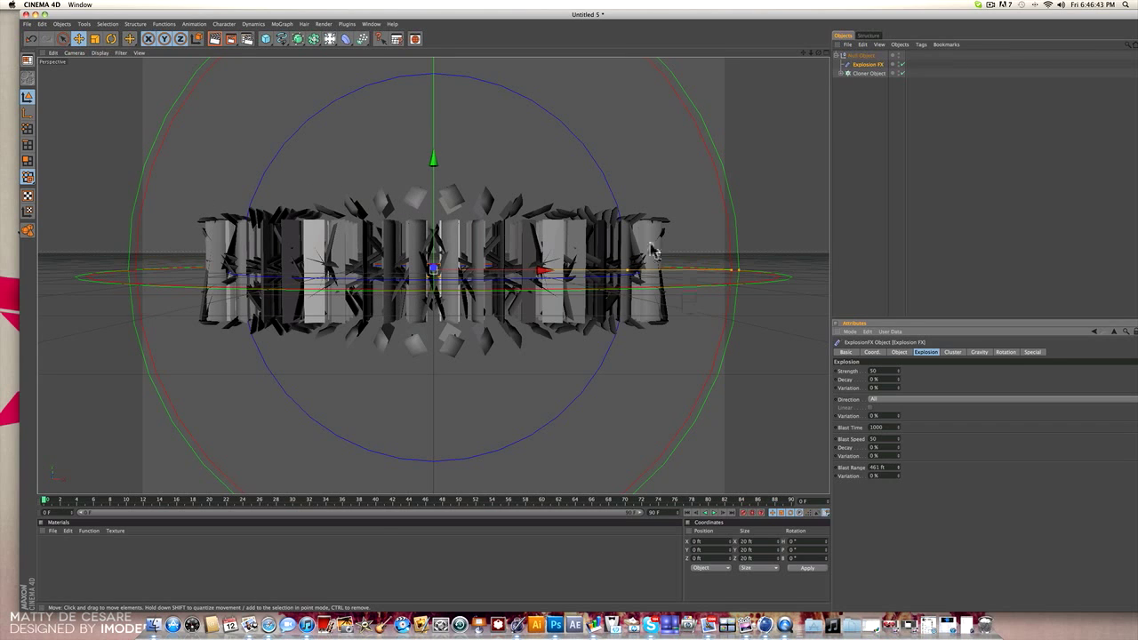
Try a different cluster thickness for the Explosion FX shards.
click(952, 352)
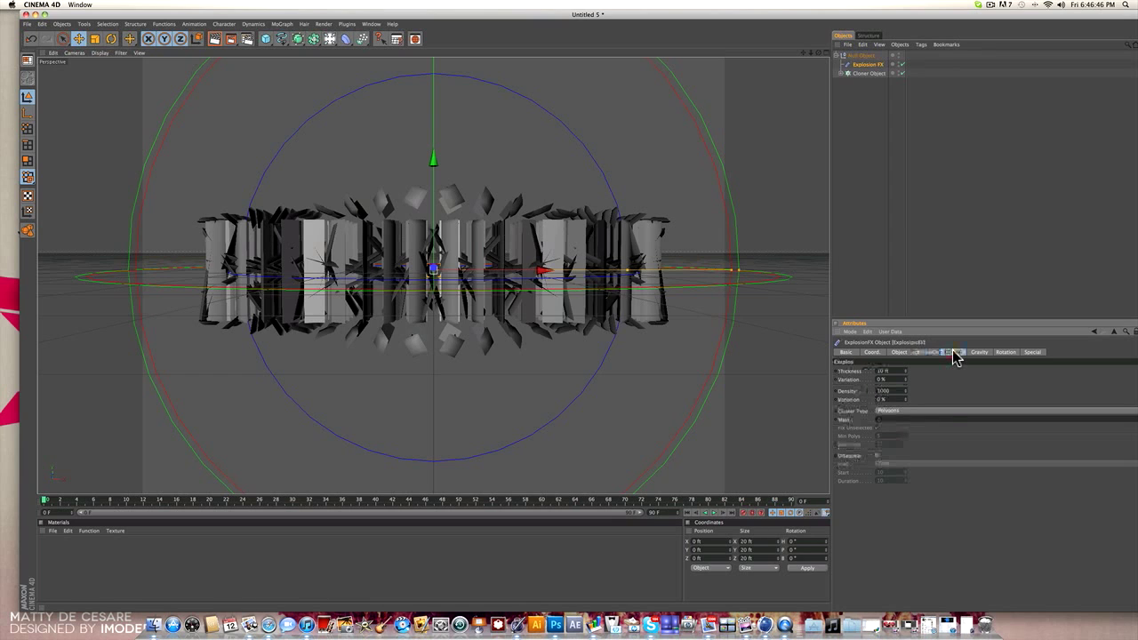
click(906, 372)
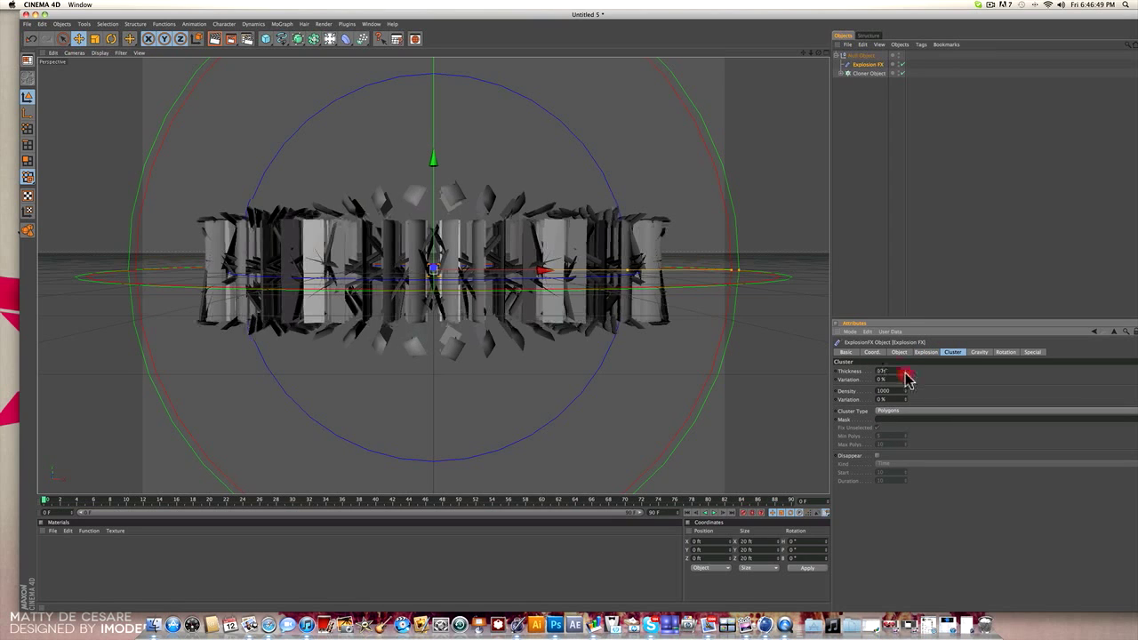
click(906, 370)
click(876, 231)
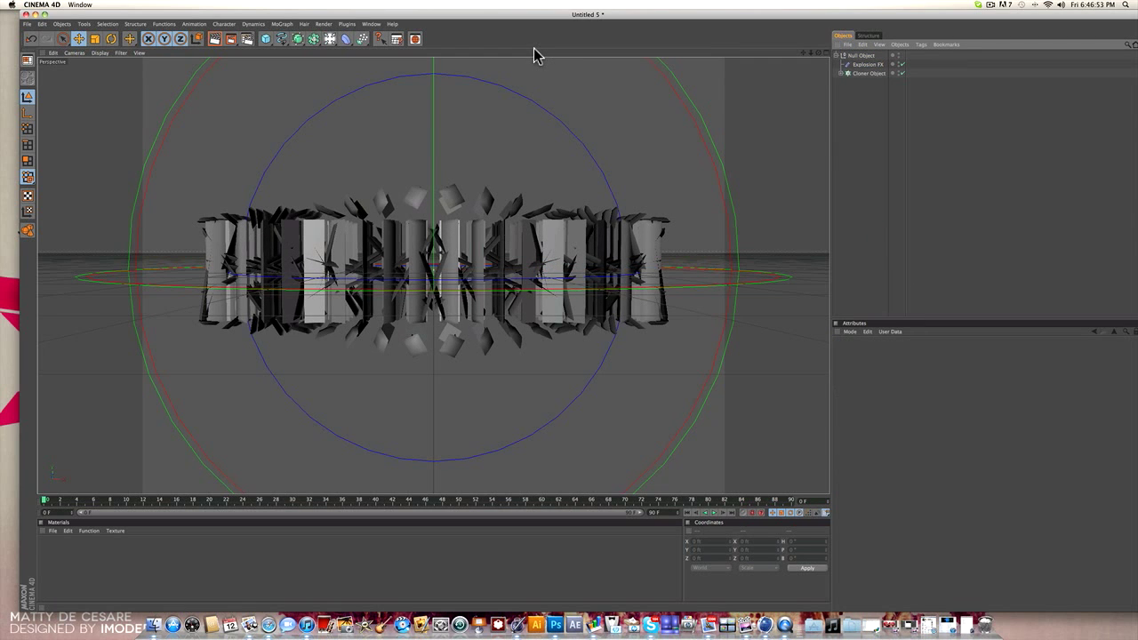
Add a Formula deformer and place it inside the null above the Explosion FX deformer.
drag(346, 39, 431, 77)
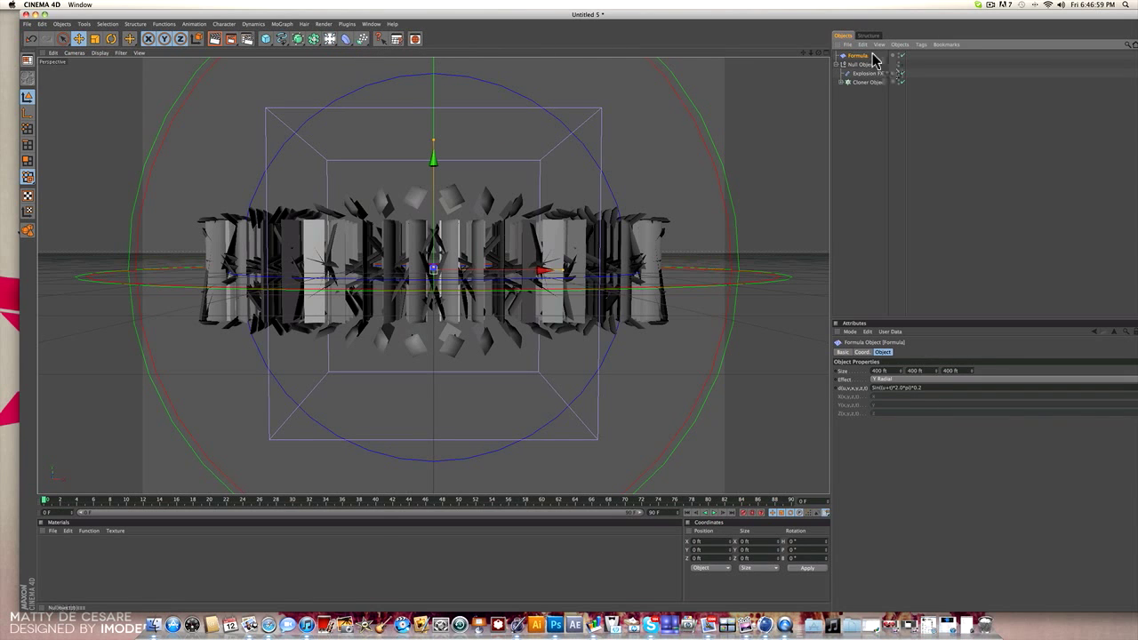
drag(865, 59, 867, 72)
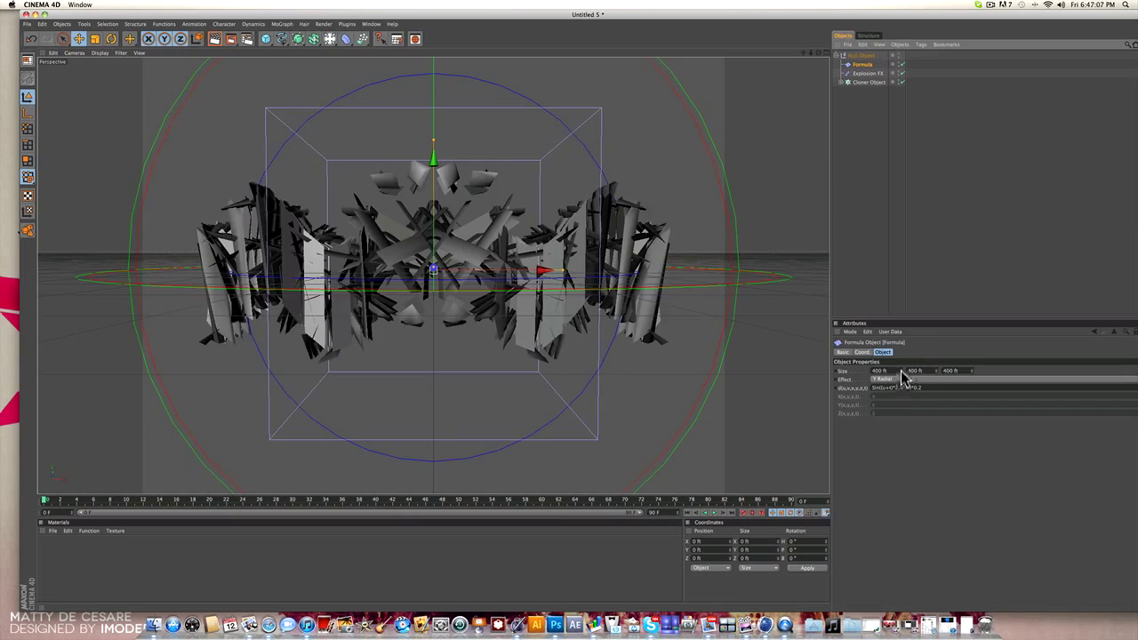
Set the Formula deformer's X size to 40 ft and its Y size to 250 ft.
mouse_move(901, 371)
mouse_down()
mouse_move(977, 371)
mouse_move(892, 371)
mouse_up()
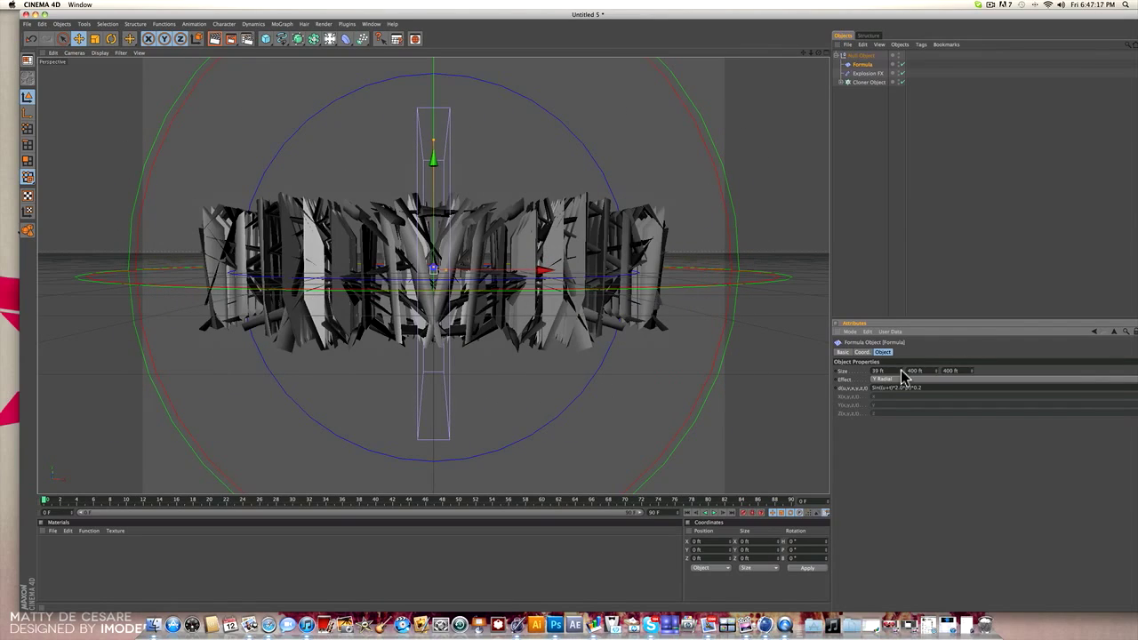
click(826, 371)
text(40)
key(Return)
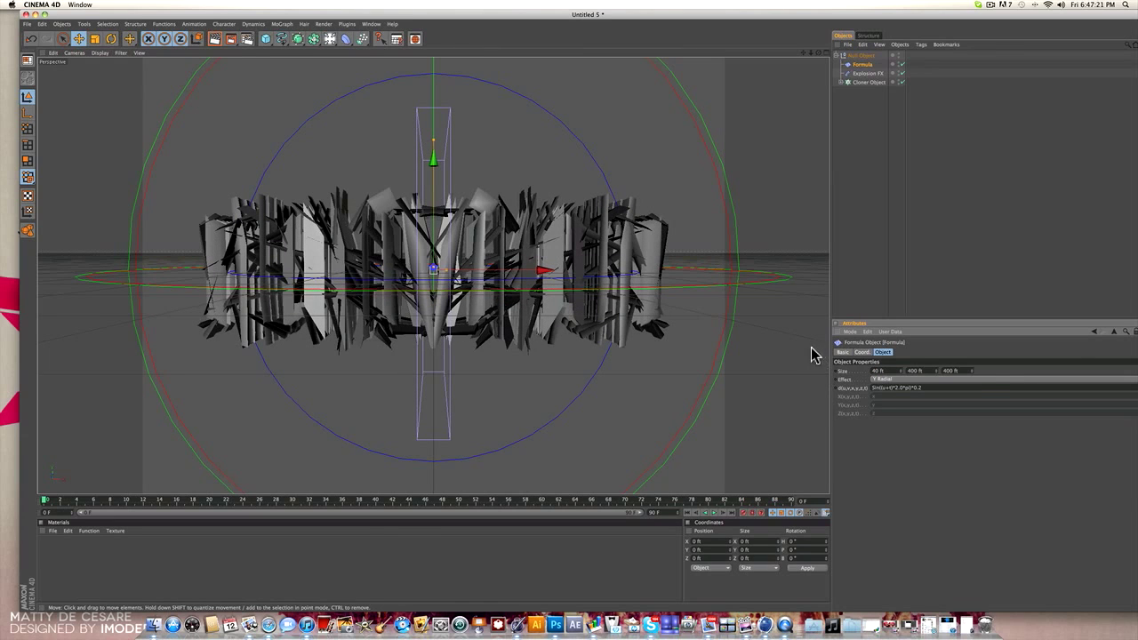
mouse_move(936, 370)
mouse_down()
mouse_move(978, 371)
mouse_move(920, 371)
mouse_up()
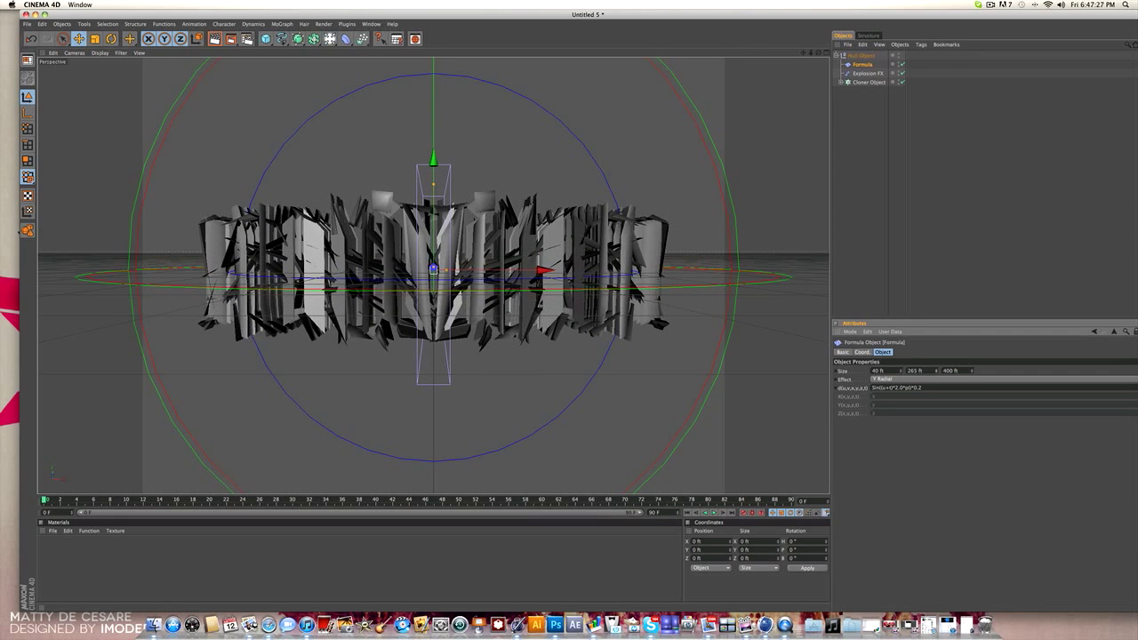
click(920, 371)
text(250)
key(Return)
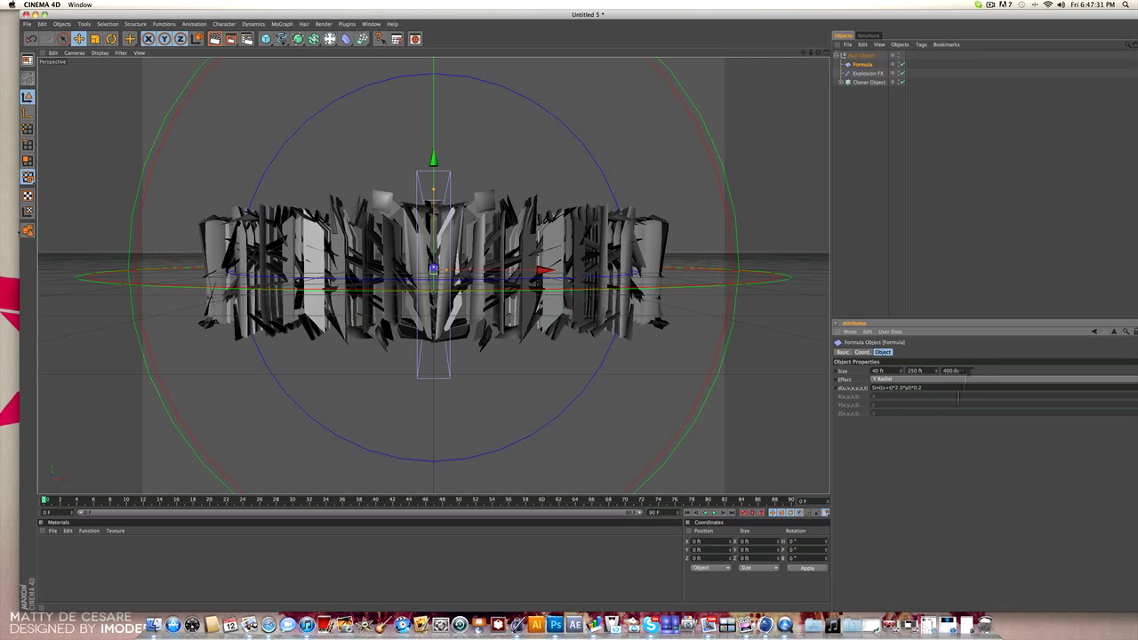
Try a different Z size for the Formula deformer and undo it.
drag(972, 374, 971, 376)
key(super+z)
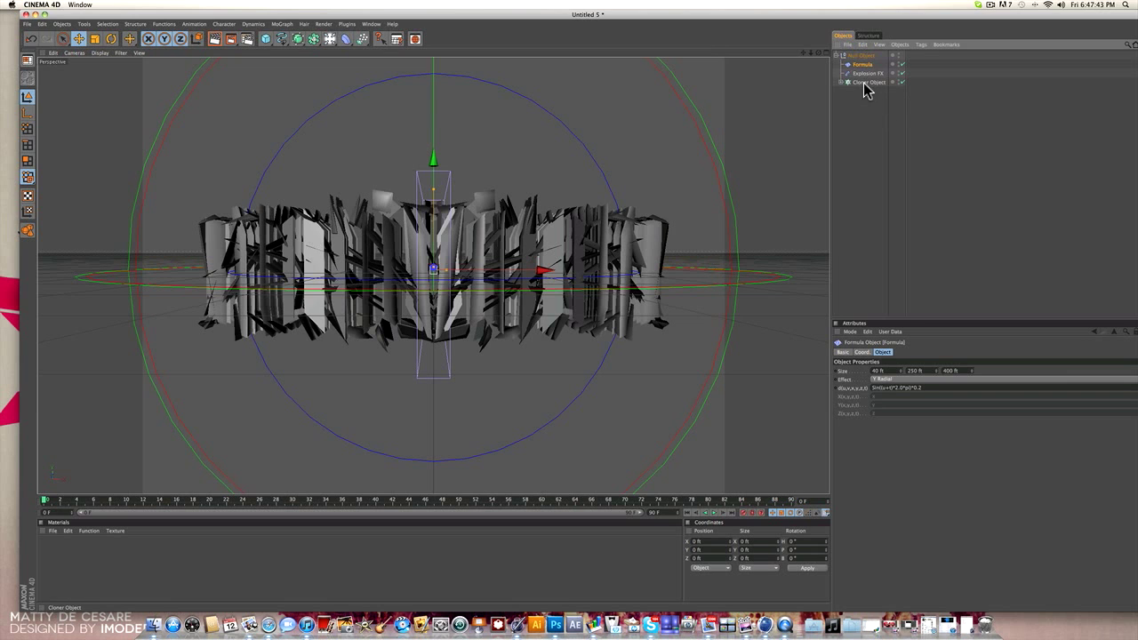
Add a Random effector to the cloner object.
click(864, 82)
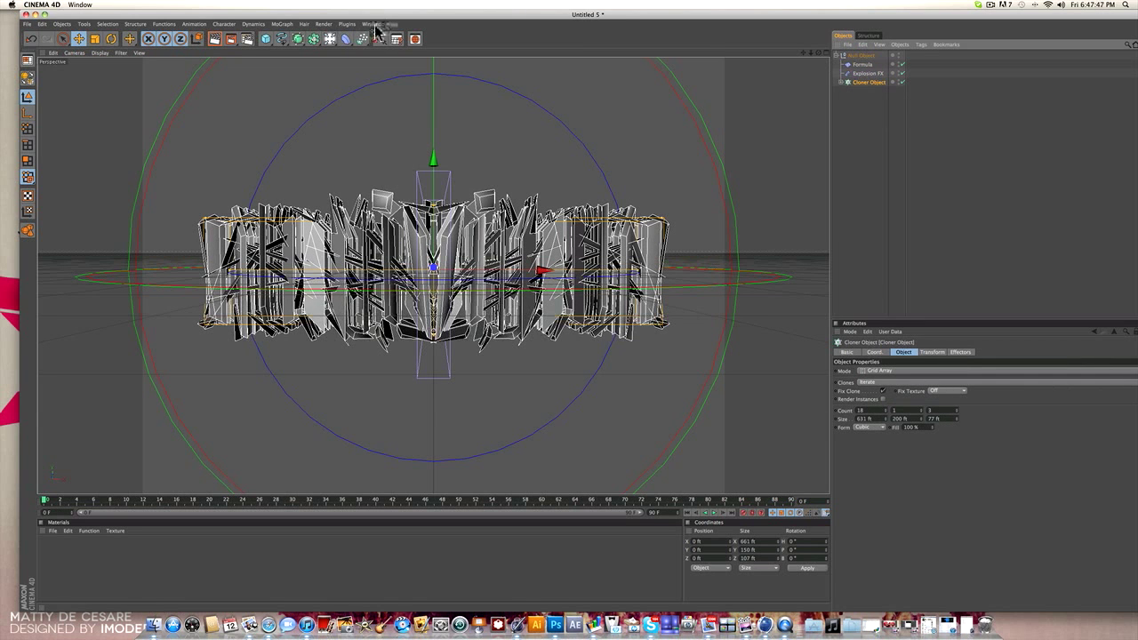
click(282, 24)
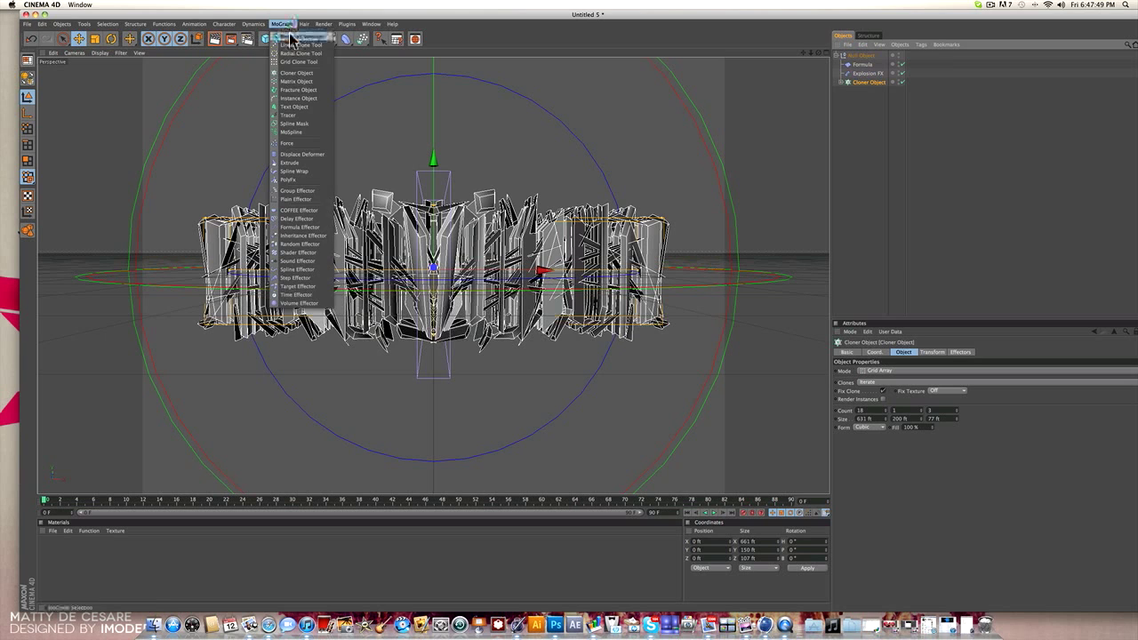
click(327, 244)
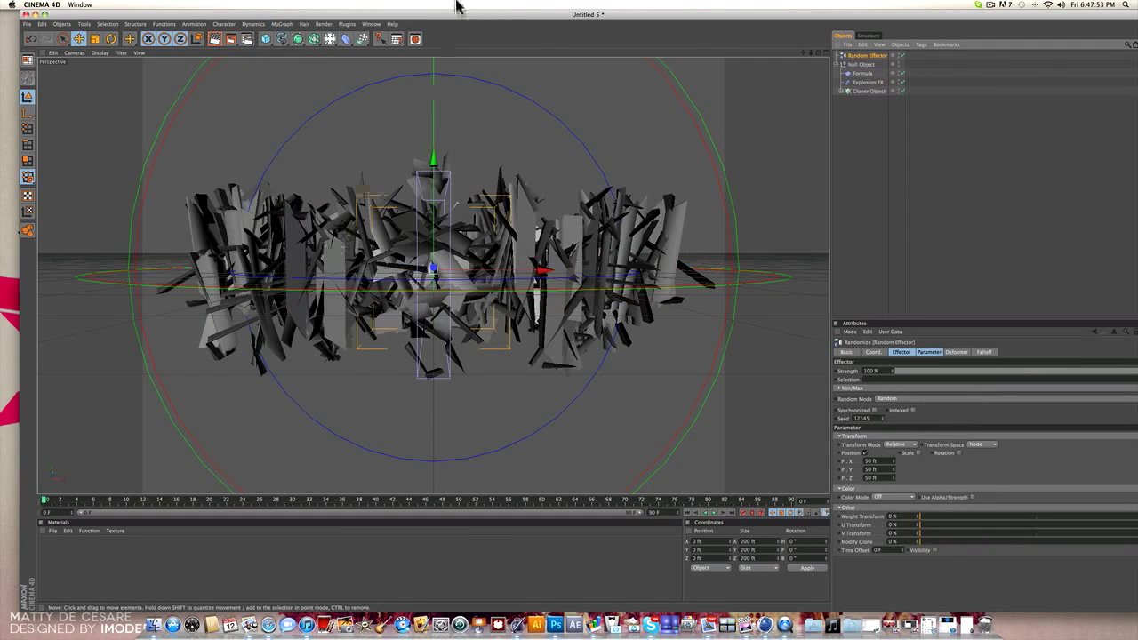
Set the Random effector's position offsets to 30 ft in X, 30 ft in Y and 0 ft in Z.
drag(465, 14, 439, 6)
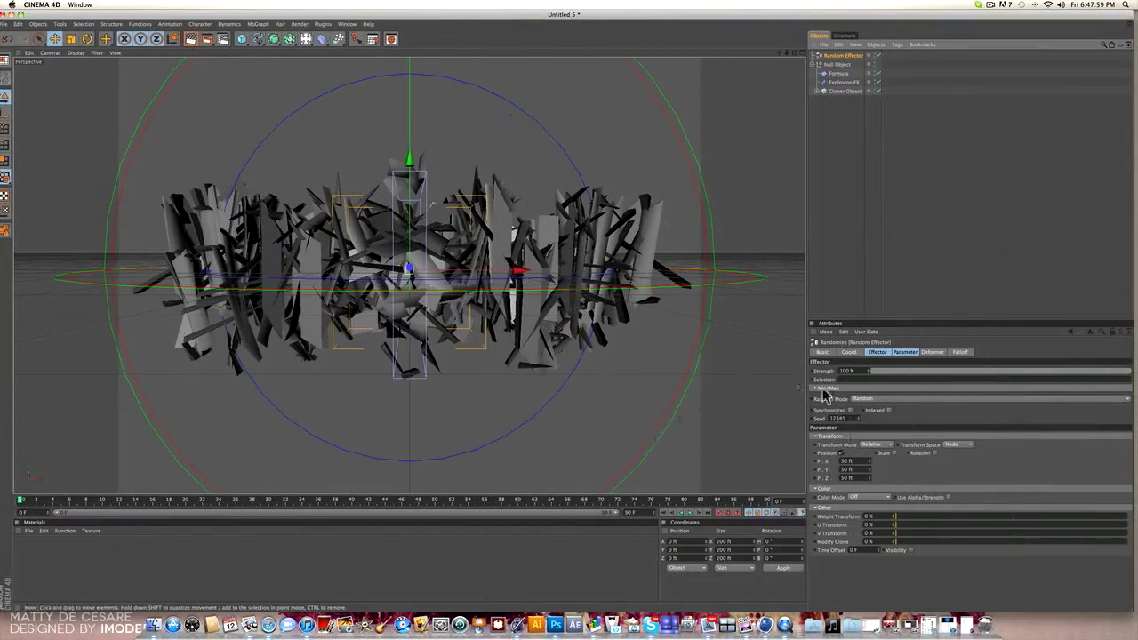
drag(869, 464, 846, 462)
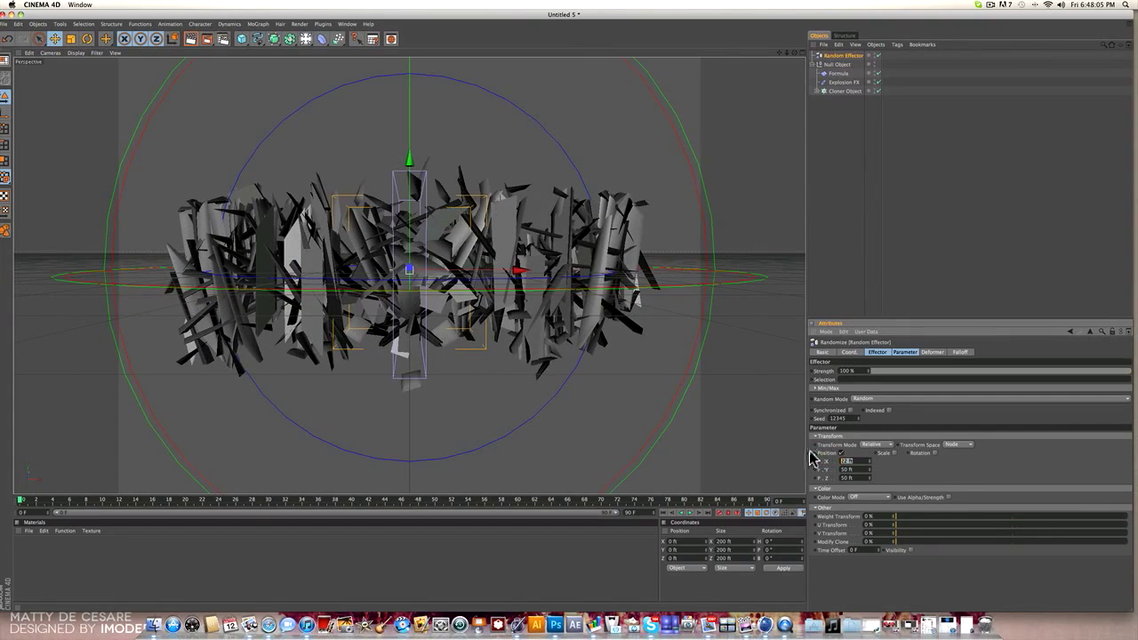
text(0)
key(Tab)
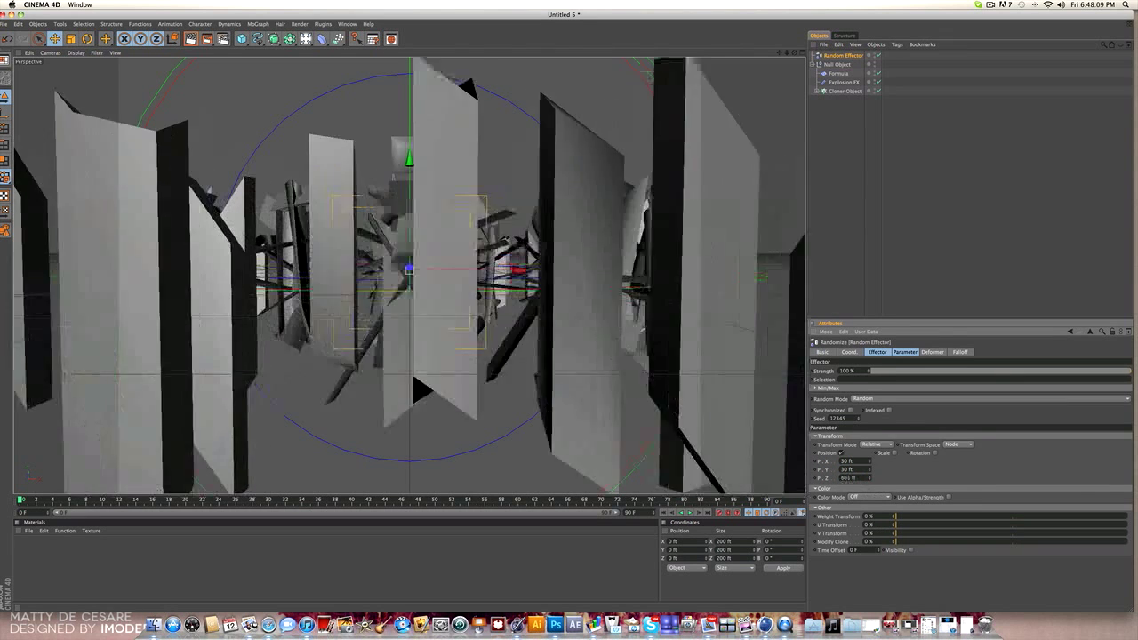
drag(869, 478, 859, 489)
click(849, 478)
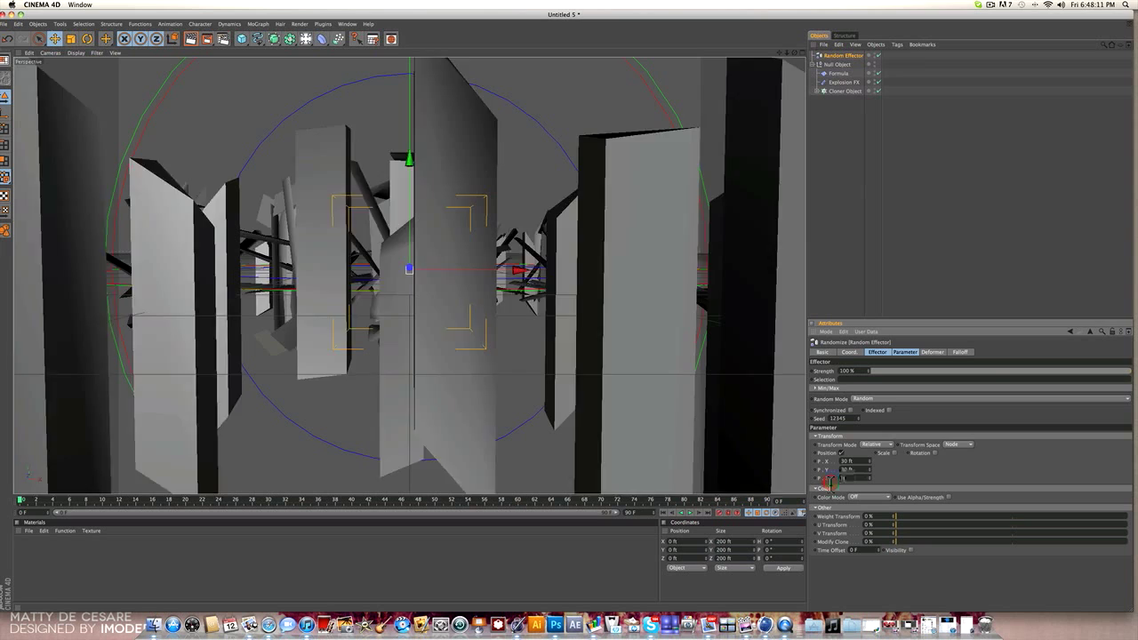
text(0)
key(Return)
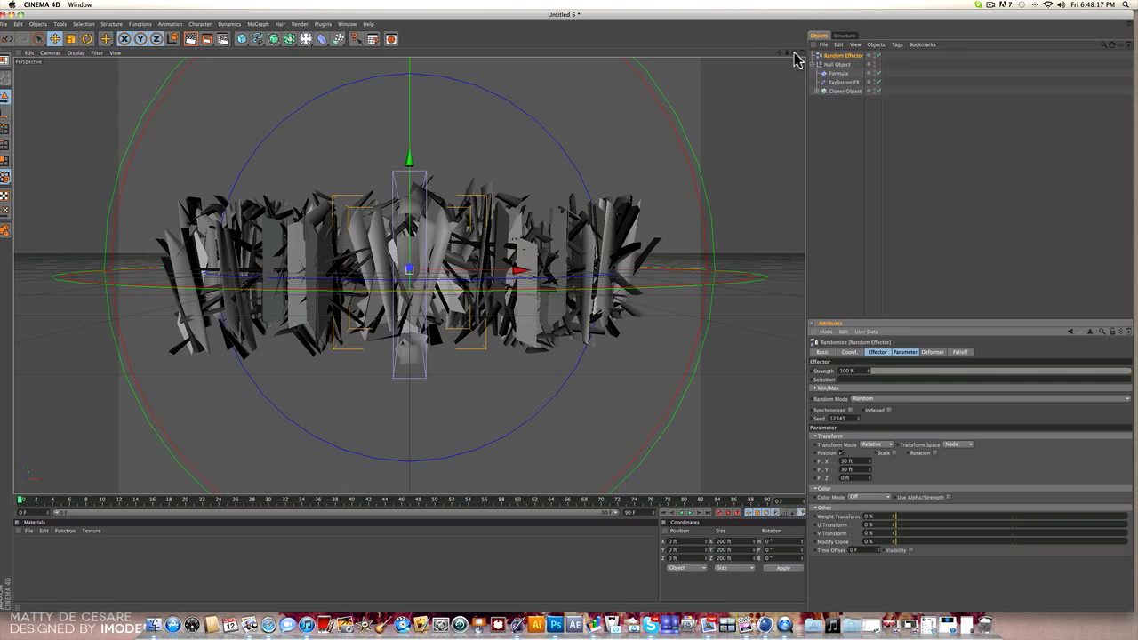
Enable rotation on the Random effector and set its H, P and B rotation each to 50°.
click(934, 452)
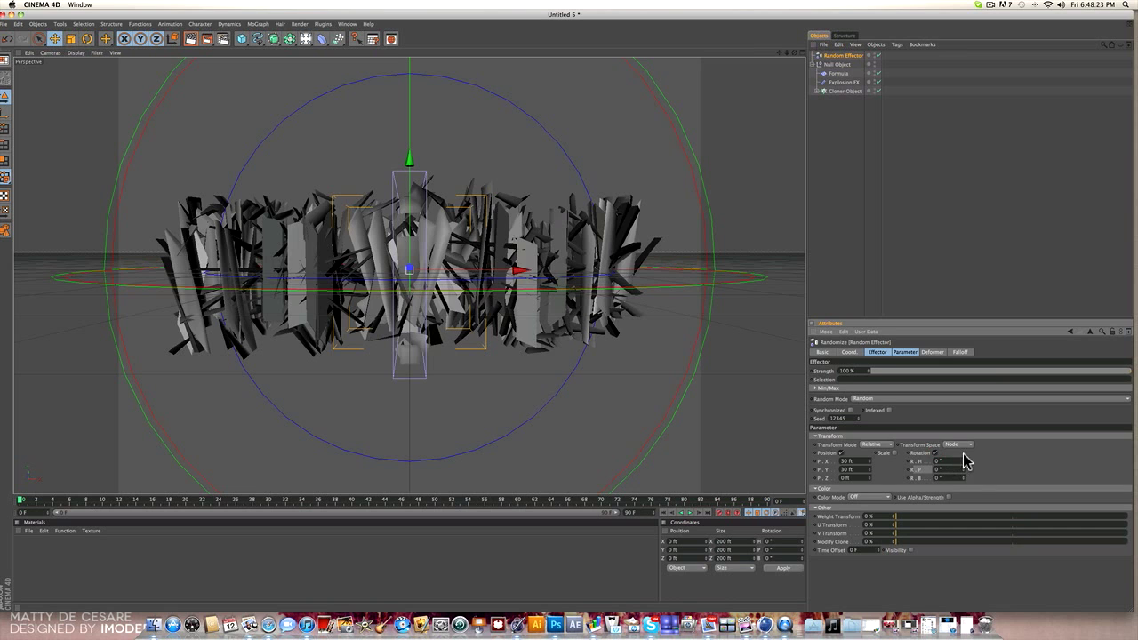
drag(964, 461, 995, 462)
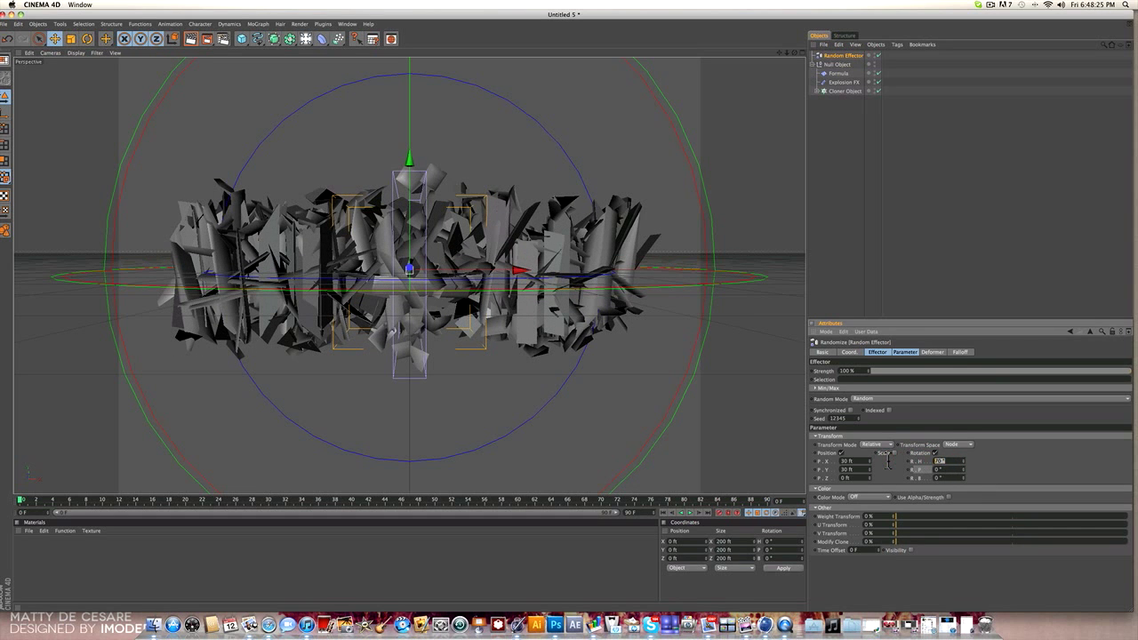
text(50)
click(948, 470)
key(Return)
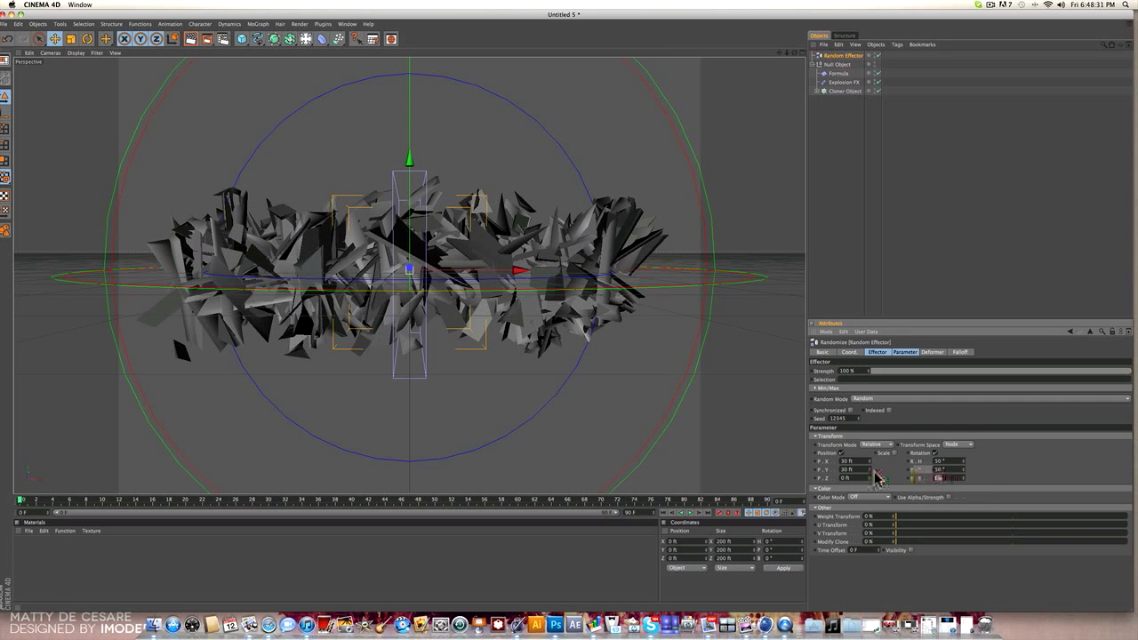
text(50)
key(Return)
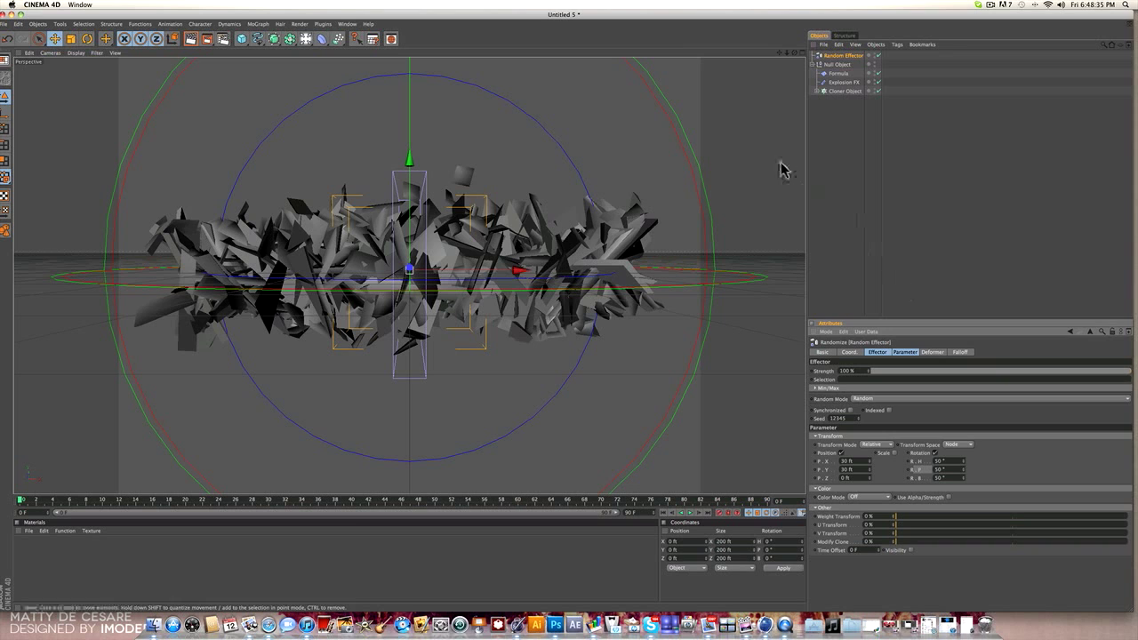
click(880, 234)
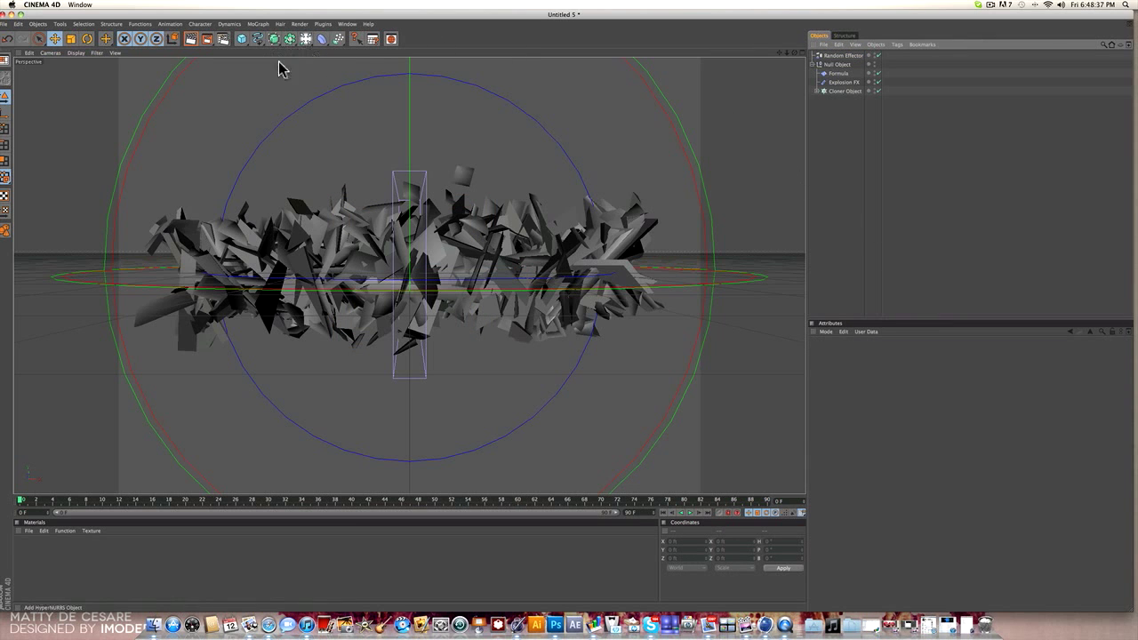
Add a Step effector to the cloner object.
click(845, 91)
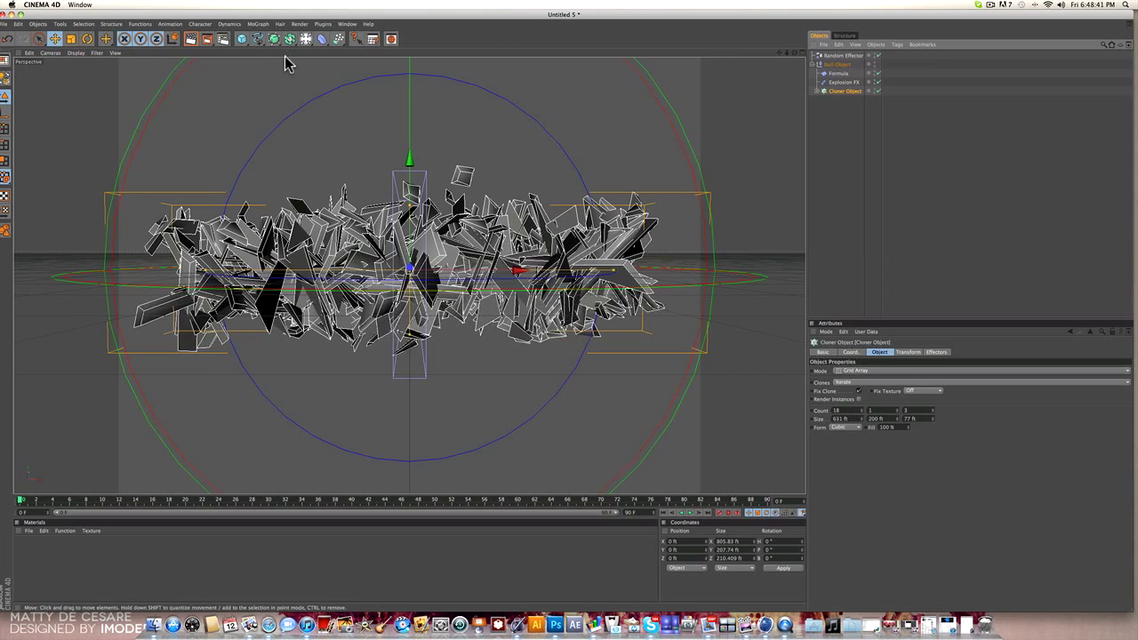
click(258, 24)
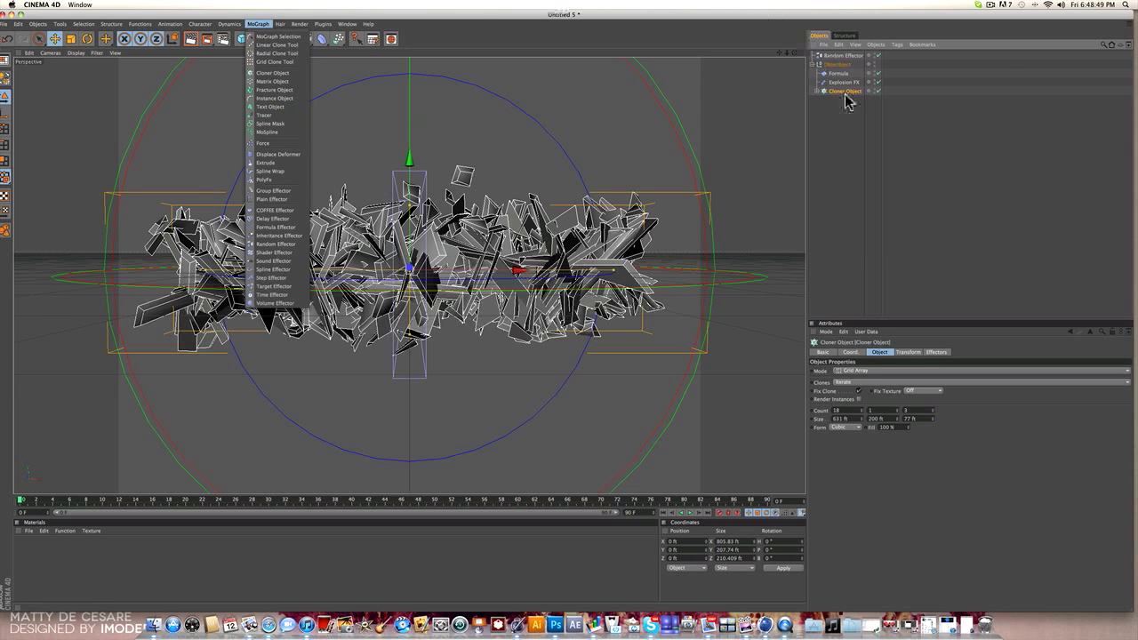
click(267, 278)
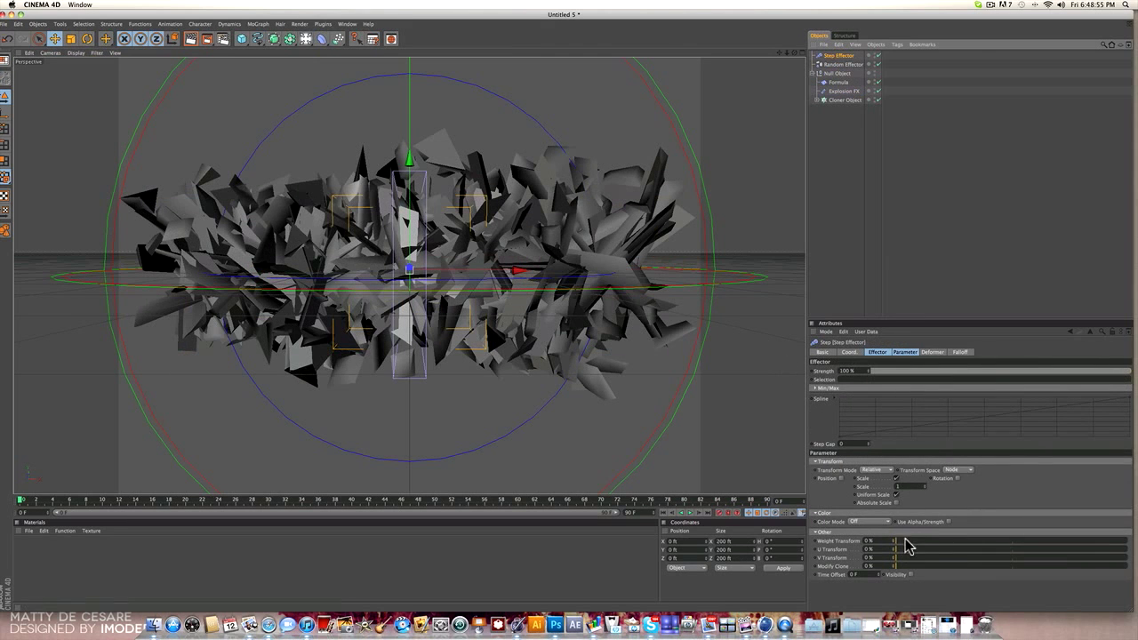
Turn off the Step effector's scale and enable its rotation, with H 111°, P 79° and B 47°.
click(896, 478)
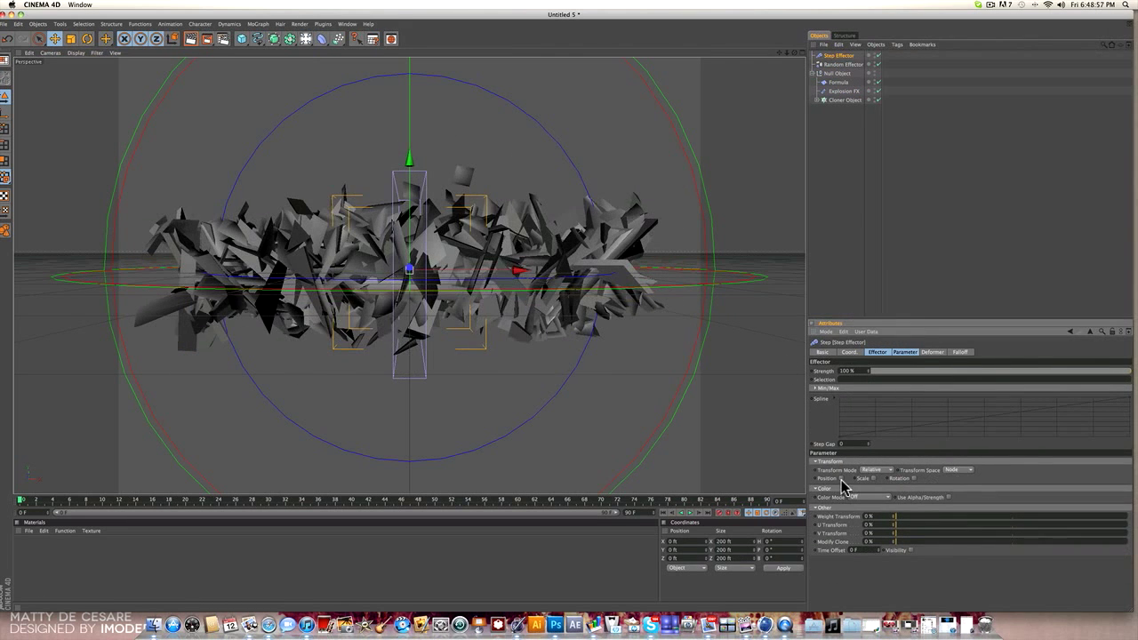
click(913, 478)
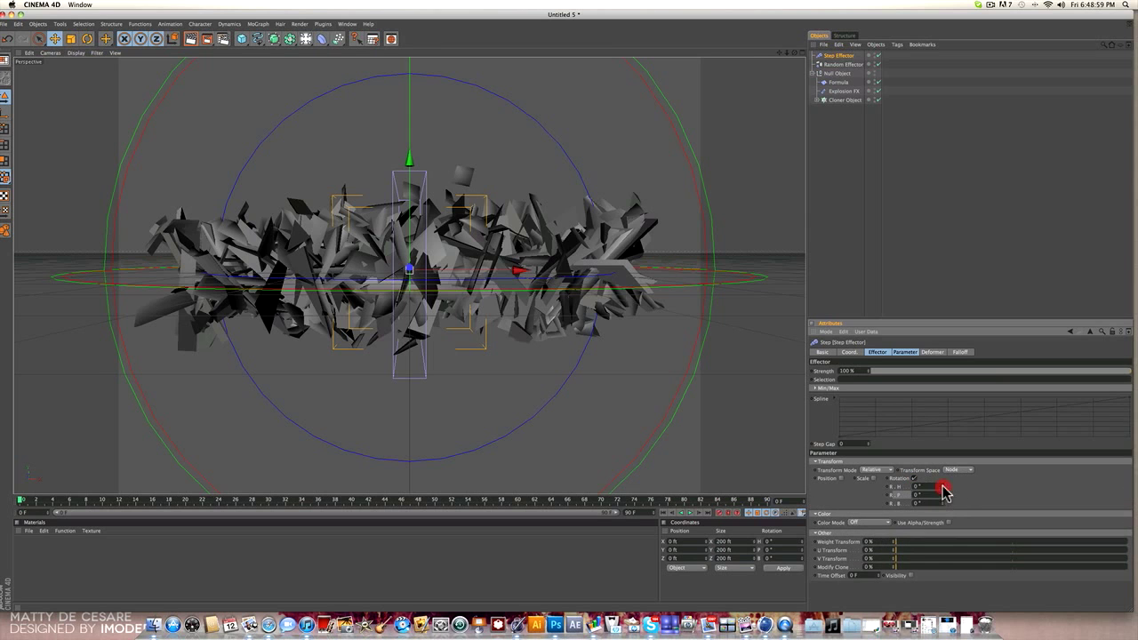
drag(945, 491, 944, 506)
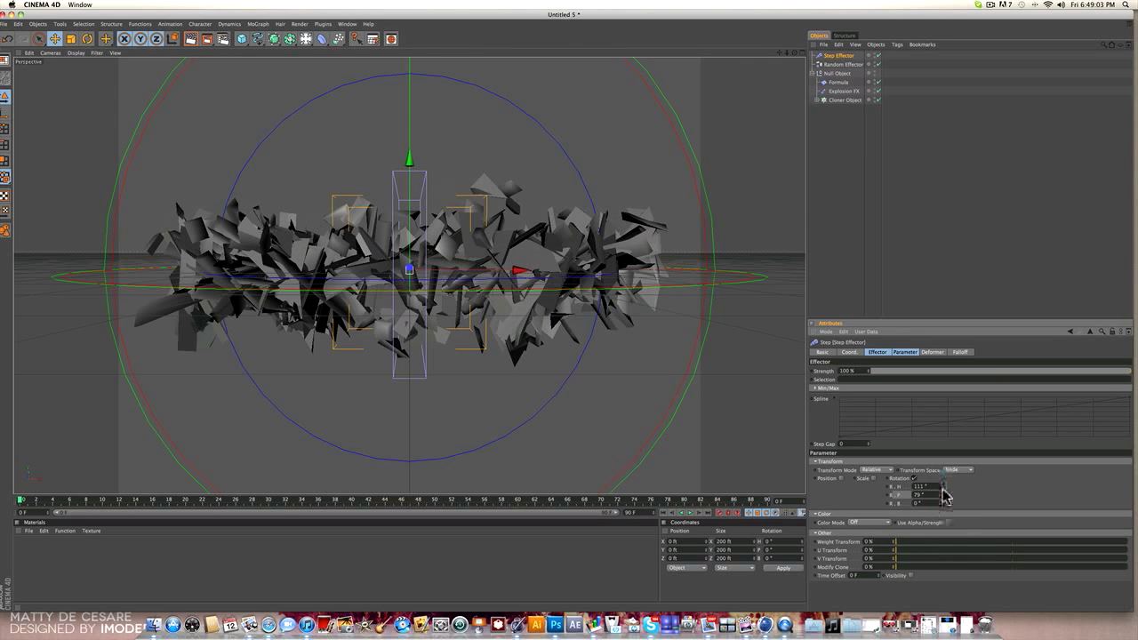
mouse_move(945, 508)
mouse_down()
mouse_move(39, 260)
mouse_move(89, 258)
mouse_move(944, 504)
mouse_up()
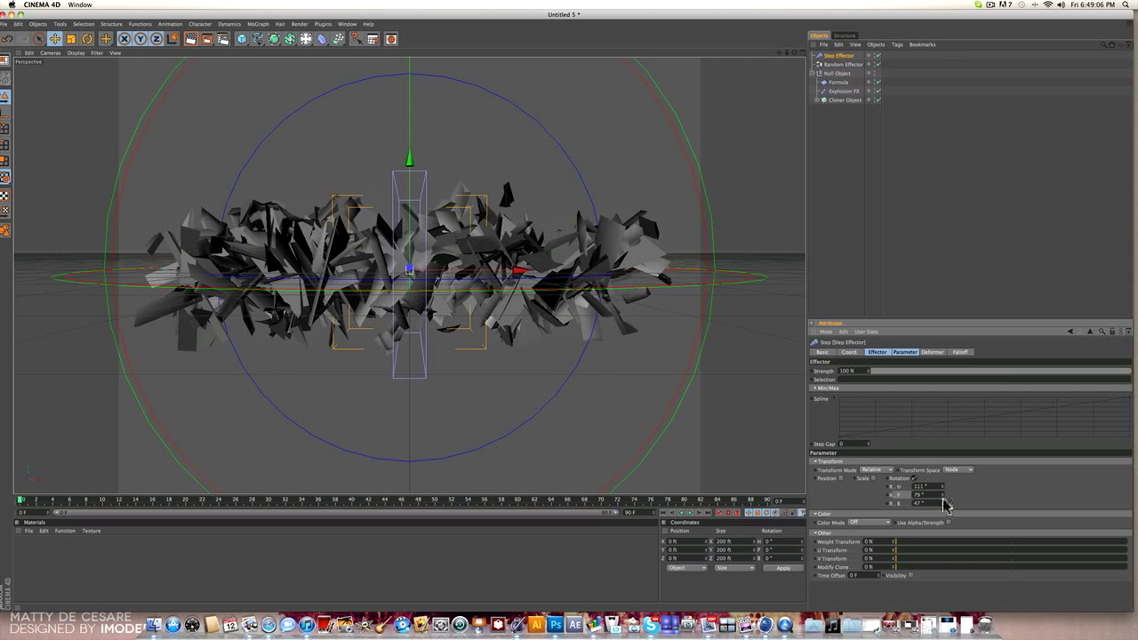
Enable position on the Step effector and set its offsets to -31 ft in X and -5 ft in Y.
click(841, 478)
mouse_move(871, 492)
mouse_down()
mouse_move(864, 515)
mouse_move(869, 422)
mouse_move(870, 532)
mouse_move(871, 493)
mouse_move(871, 507)
mouse_up()
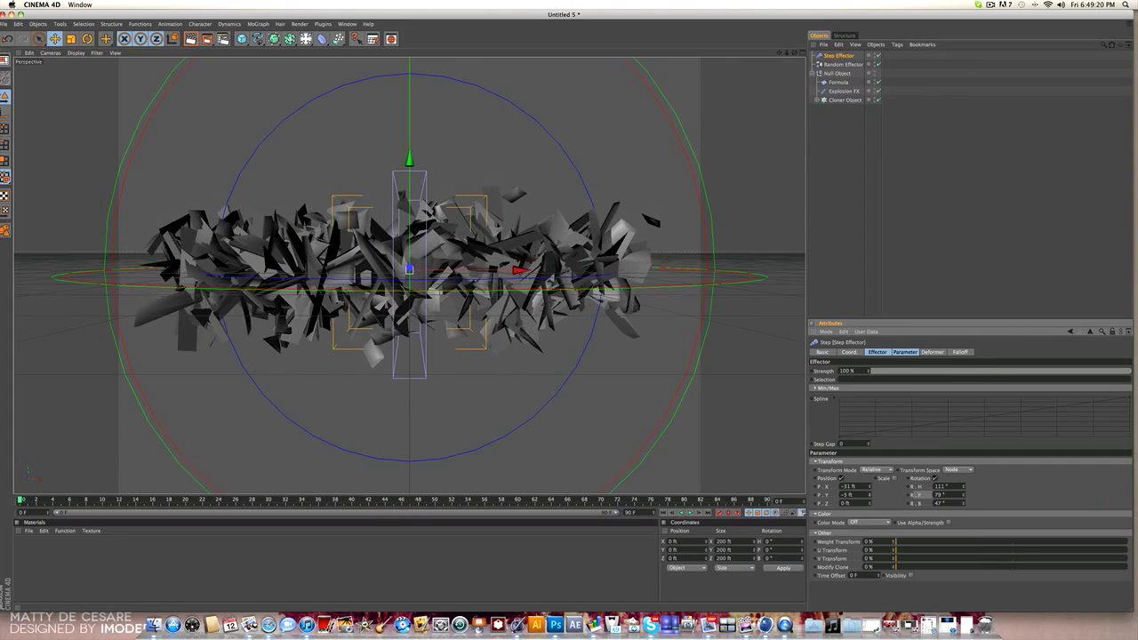
click(913, 176)
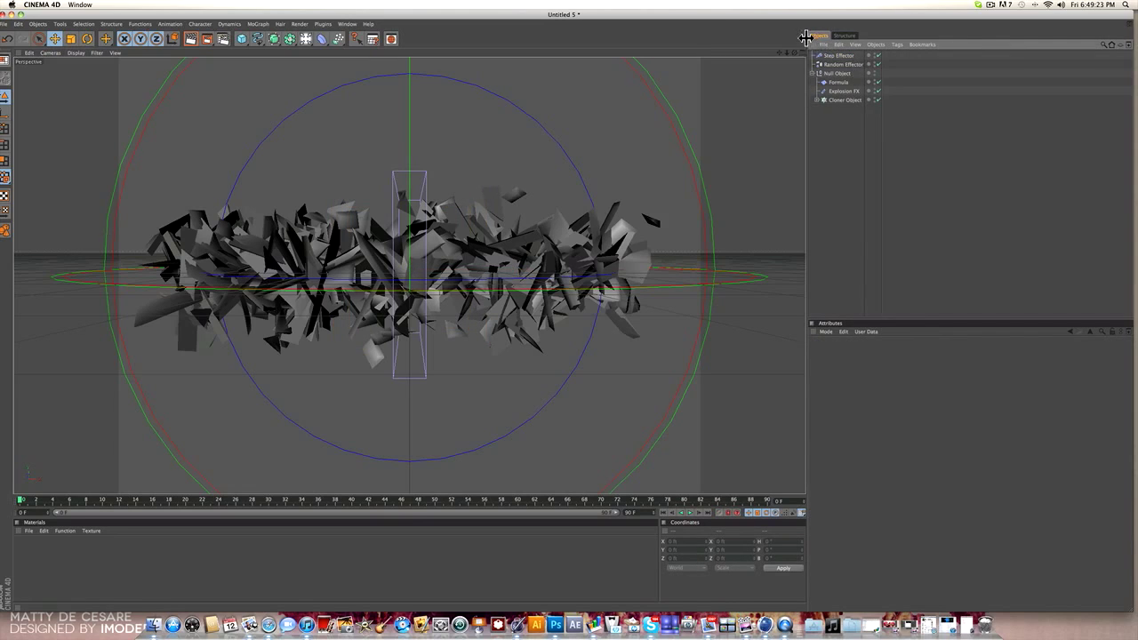
Add a Twist deformer and place it inside the null object above the Formula deformer.
click(324, 40)
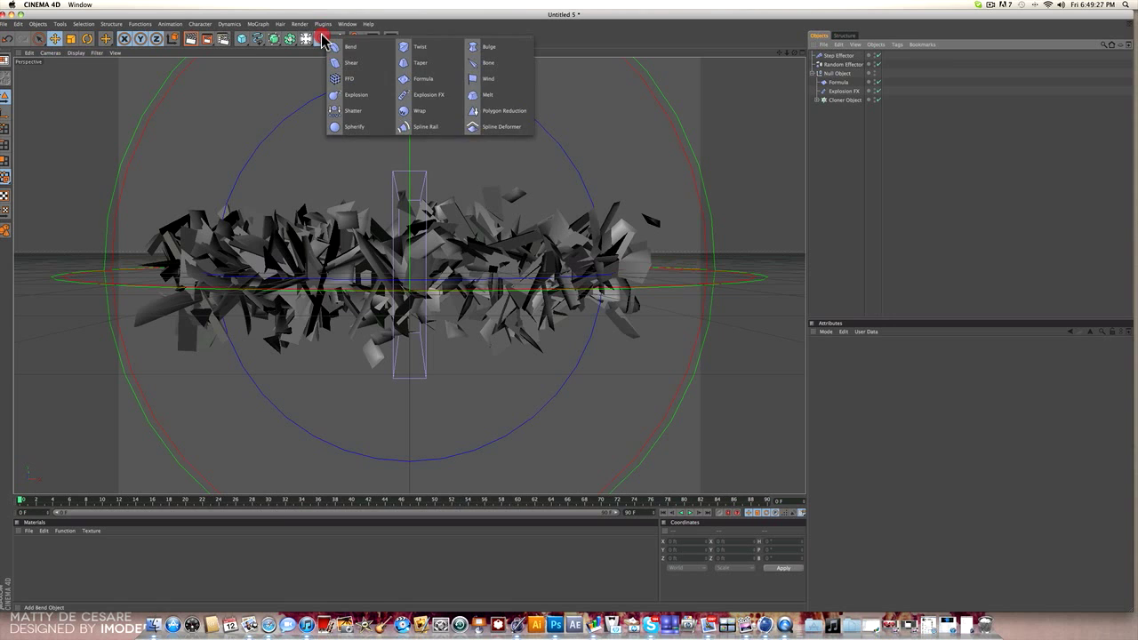
click(442, 59)
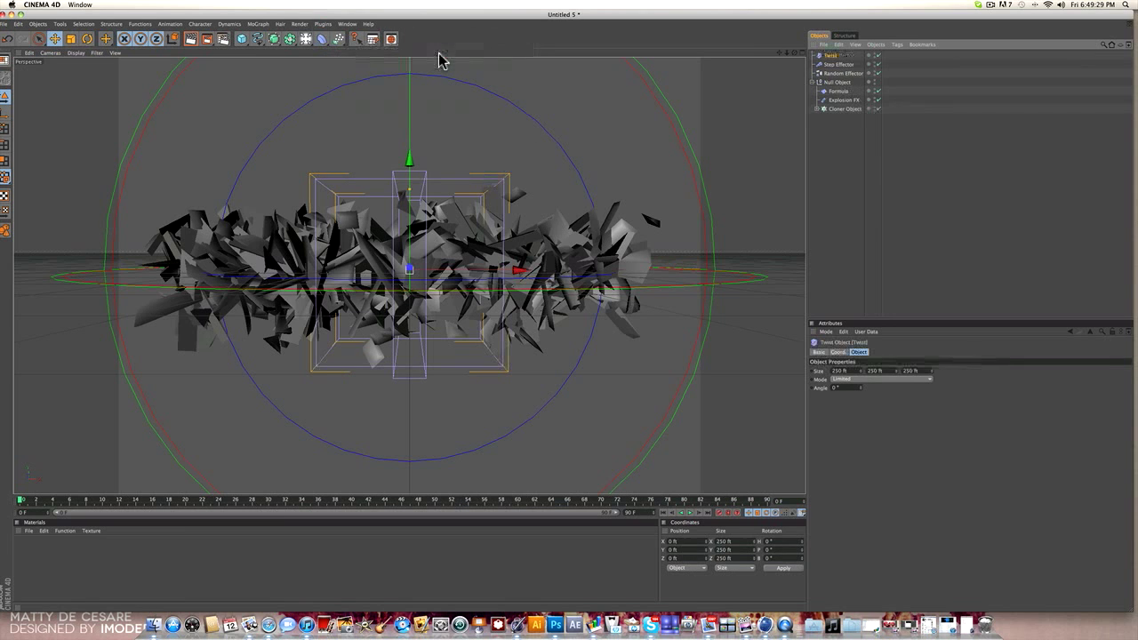
drag(829, 55, 828, 89)
click(830, 75)
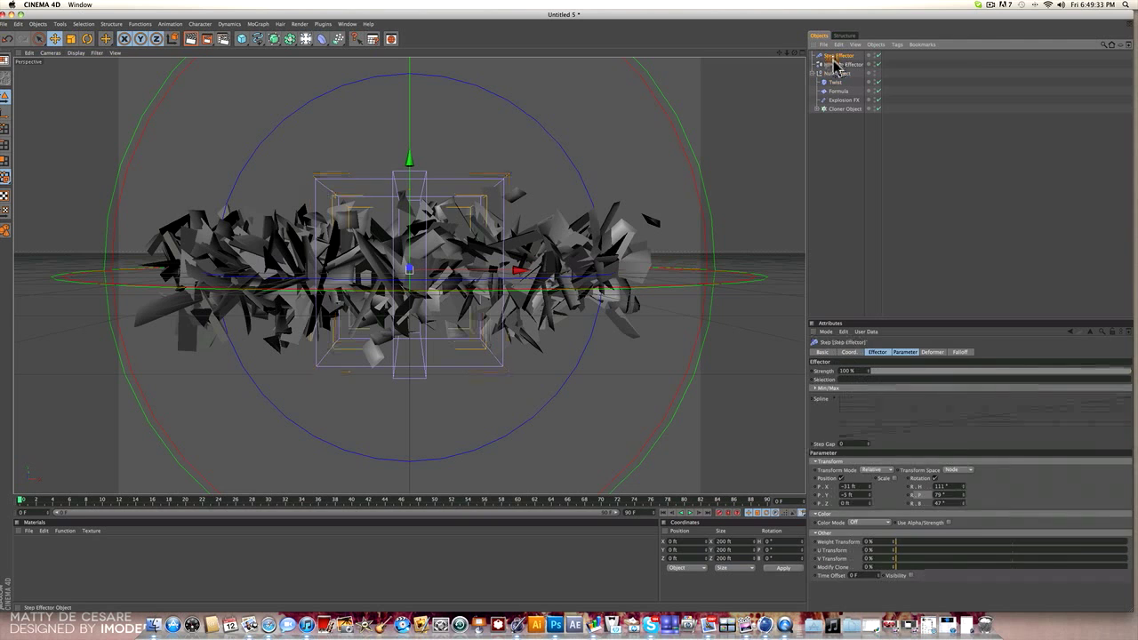
click(826, 90)
click(829, 82)
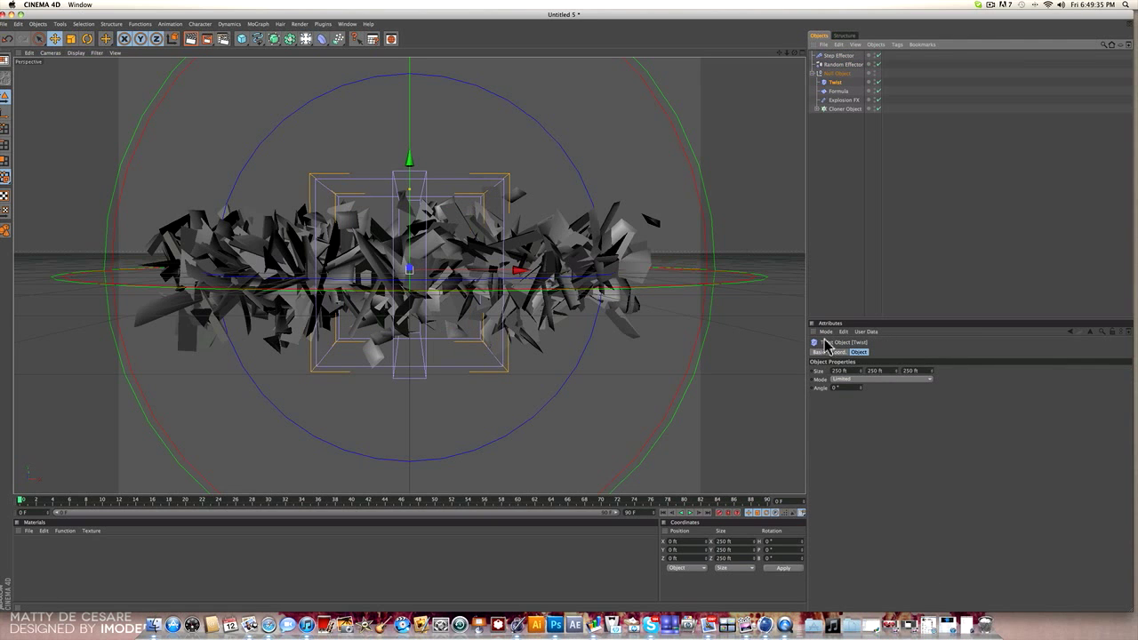
Set the Twist deformer's mode to Unlimited and its angle to -31°.
click(865, 378)
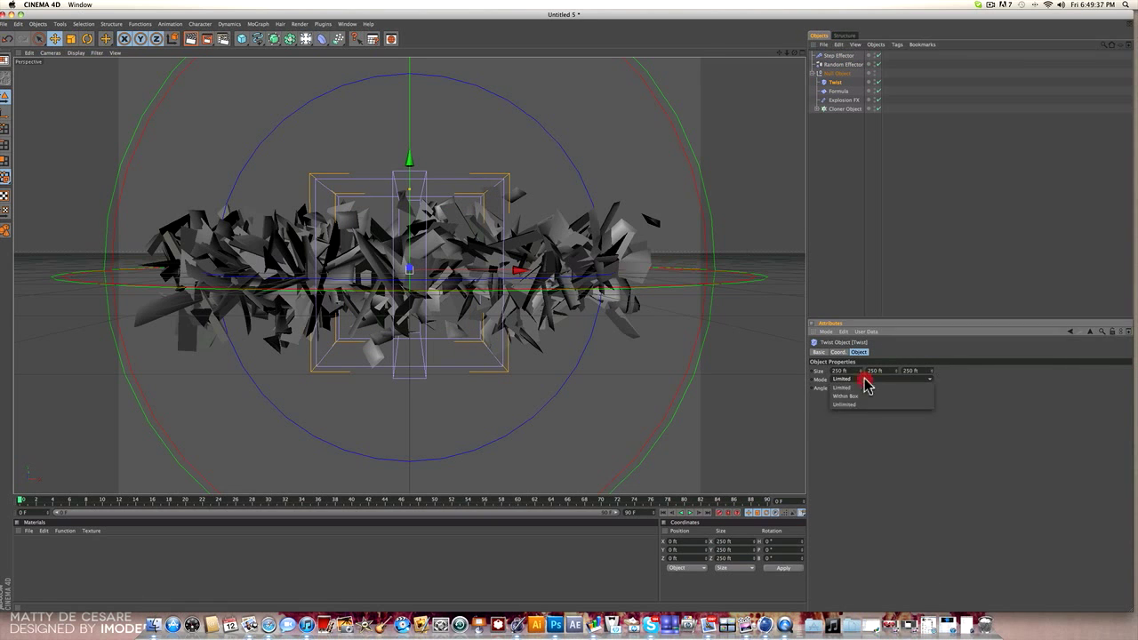
click(864, 398)
mouse_move(860, 388)
mouse_down()
mouse_move(911, 366)
mouse_move(859, 395)
mouse_move(863, 386)
mouse_up()
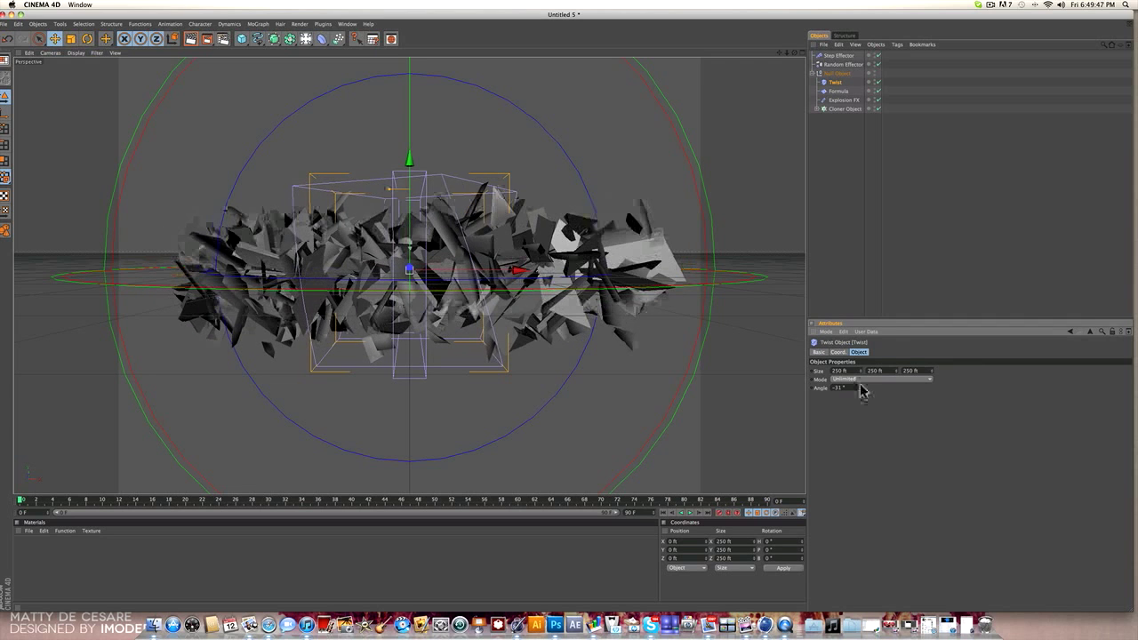
click(887, 246)
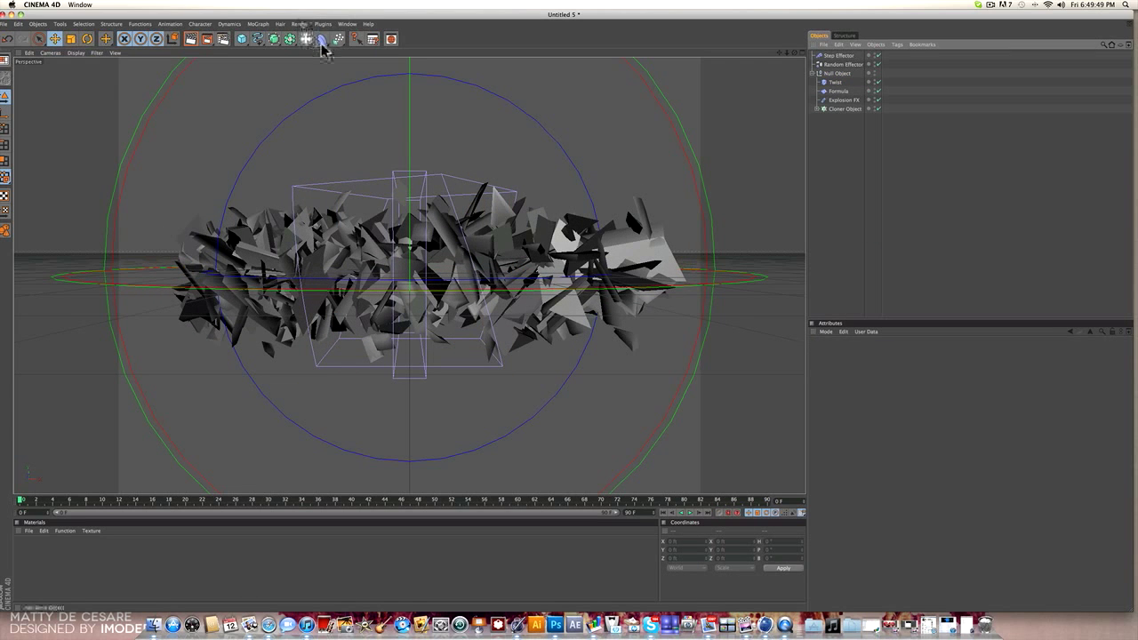
Try a Bend deformer inside the null object in Unlimited mode with 20° strength, and delete it.
click(320, 40)
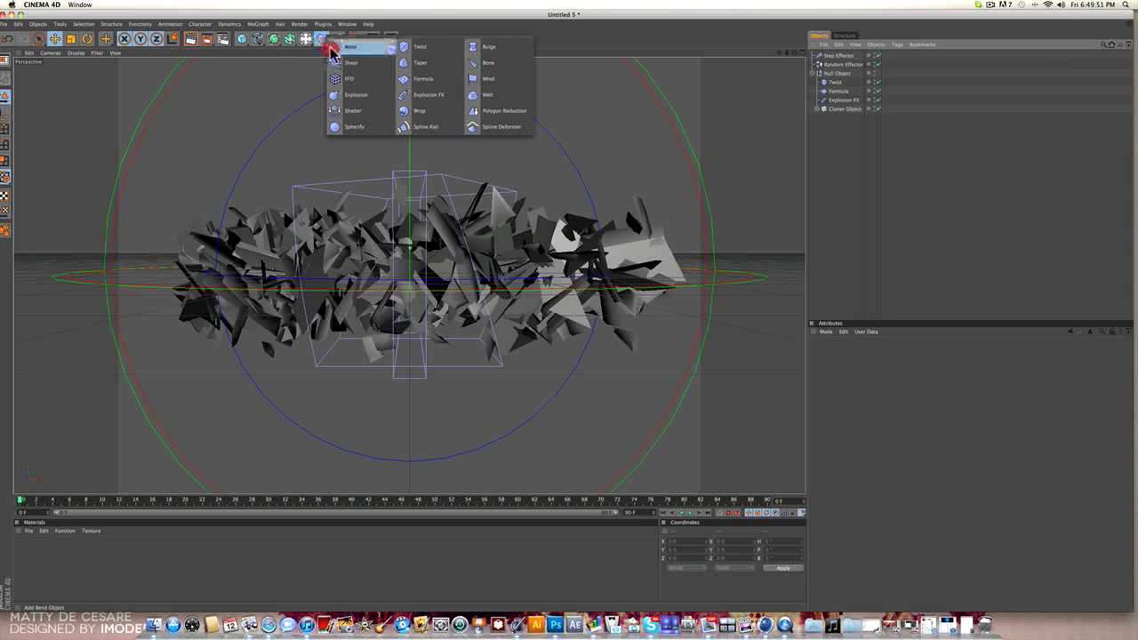
click(330, 47)
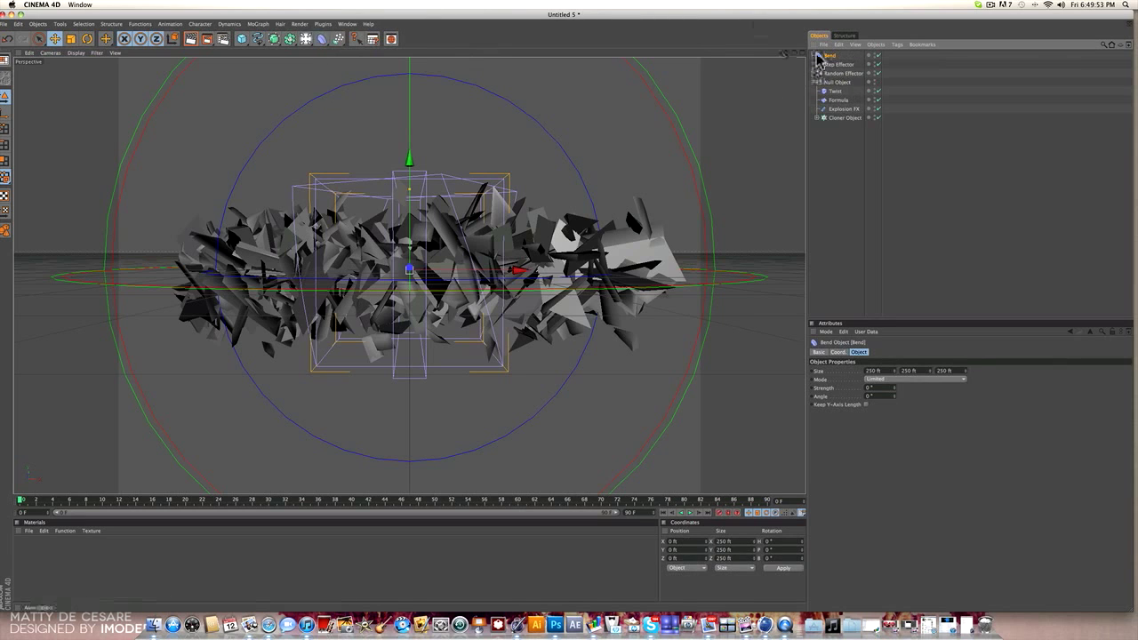
drag(822, 55, 830, 85)
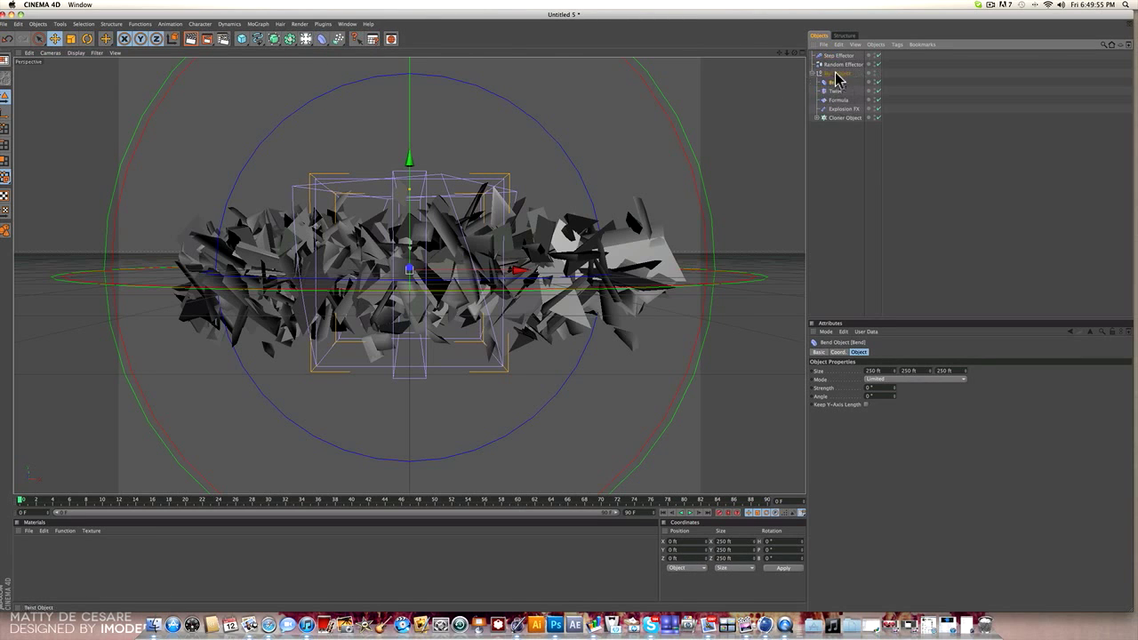
click(902, 380)
click(891, 385)
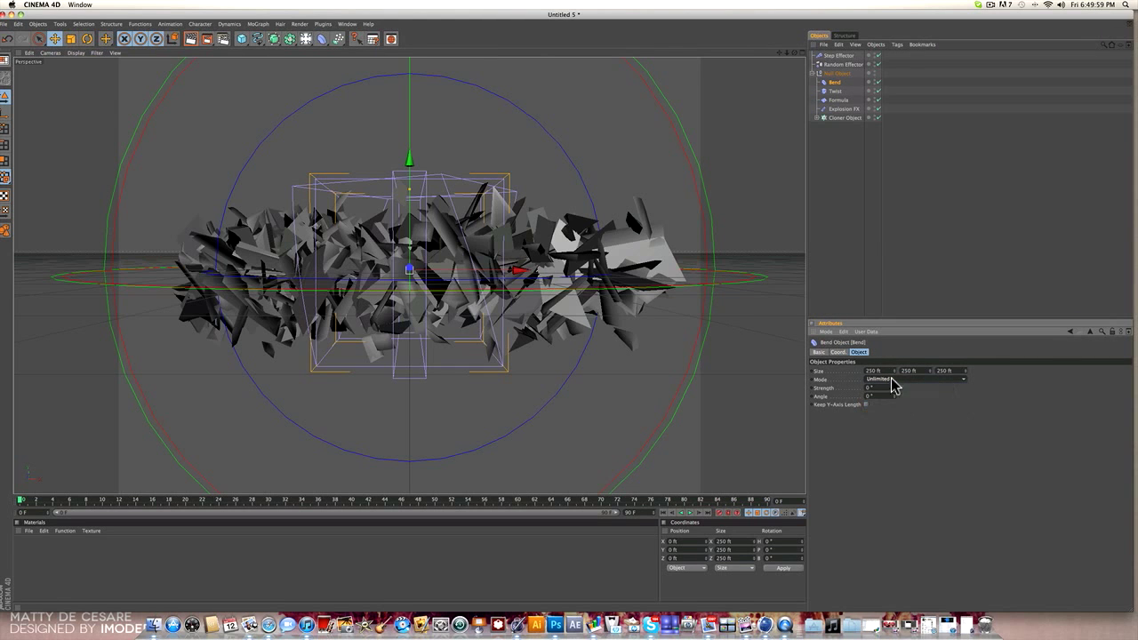
mouse_move(893, 387)
mouse_down()
mouse_move(929, 396)
mouse_move(892, 396)
mouse_up()
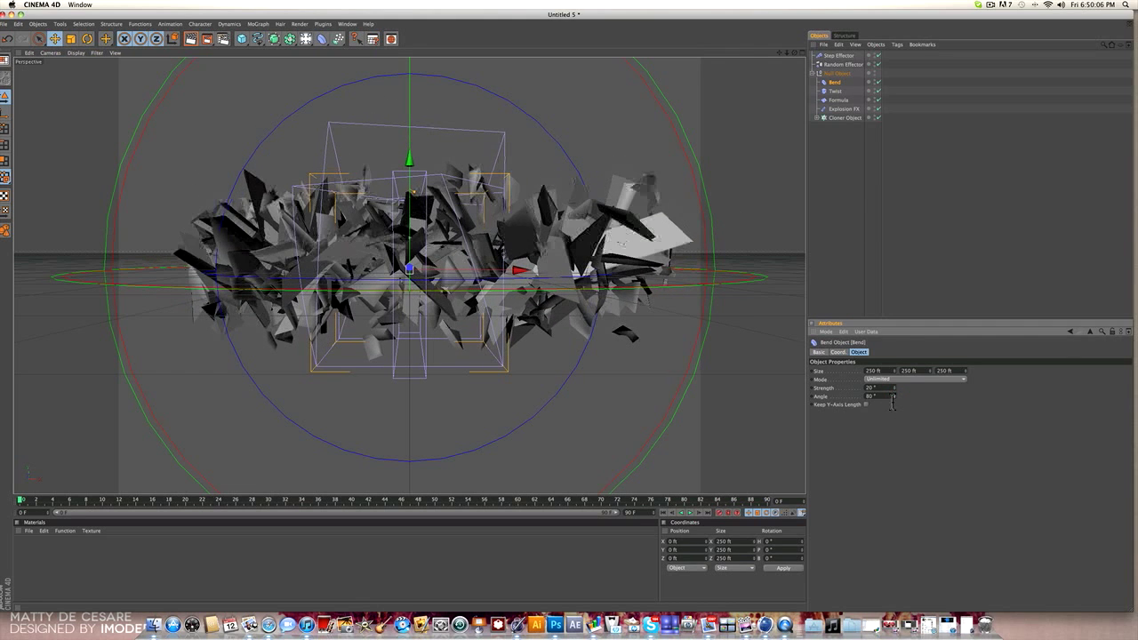
click(834, 83)
key(Delete)
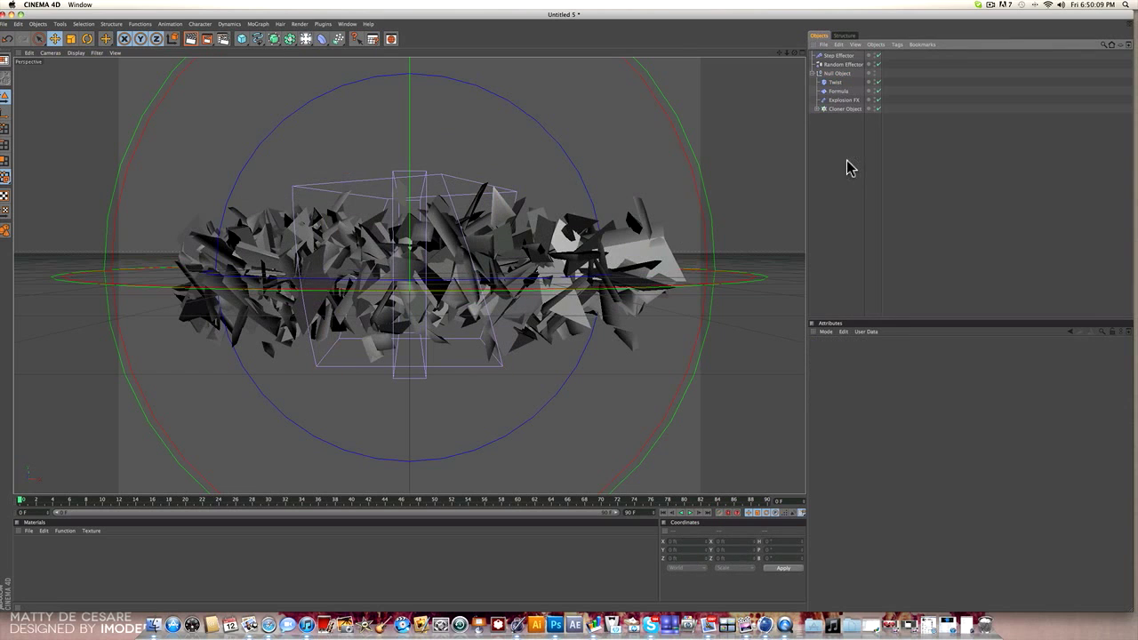
Make three duplicates of the cube inside the cloner object and delete the original cube.
click(816, 110)
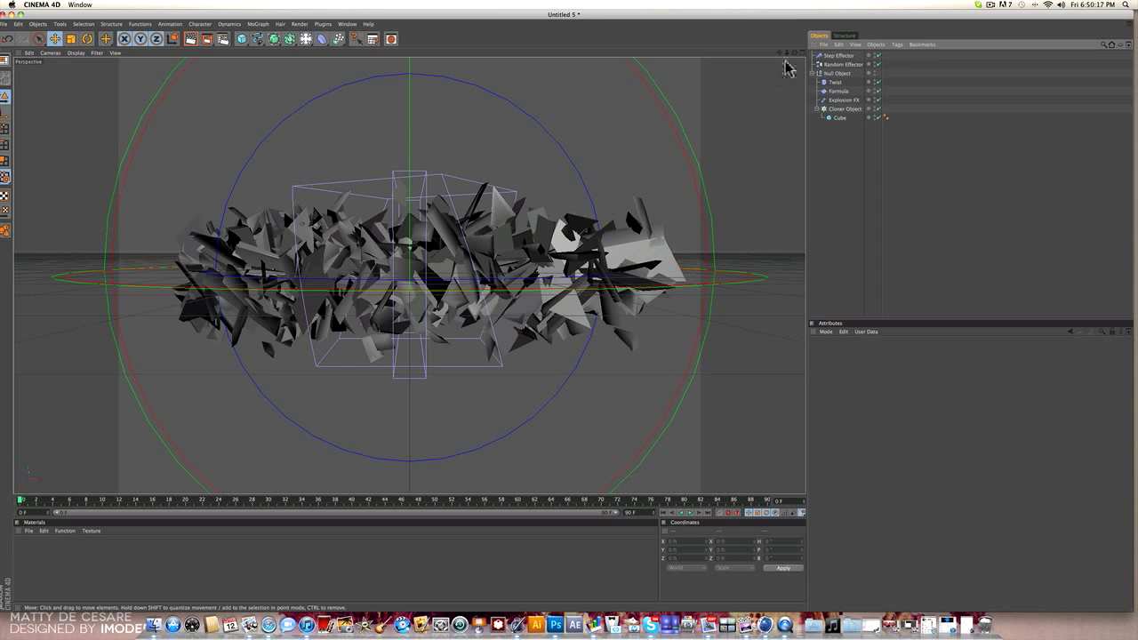
click(838, 117)
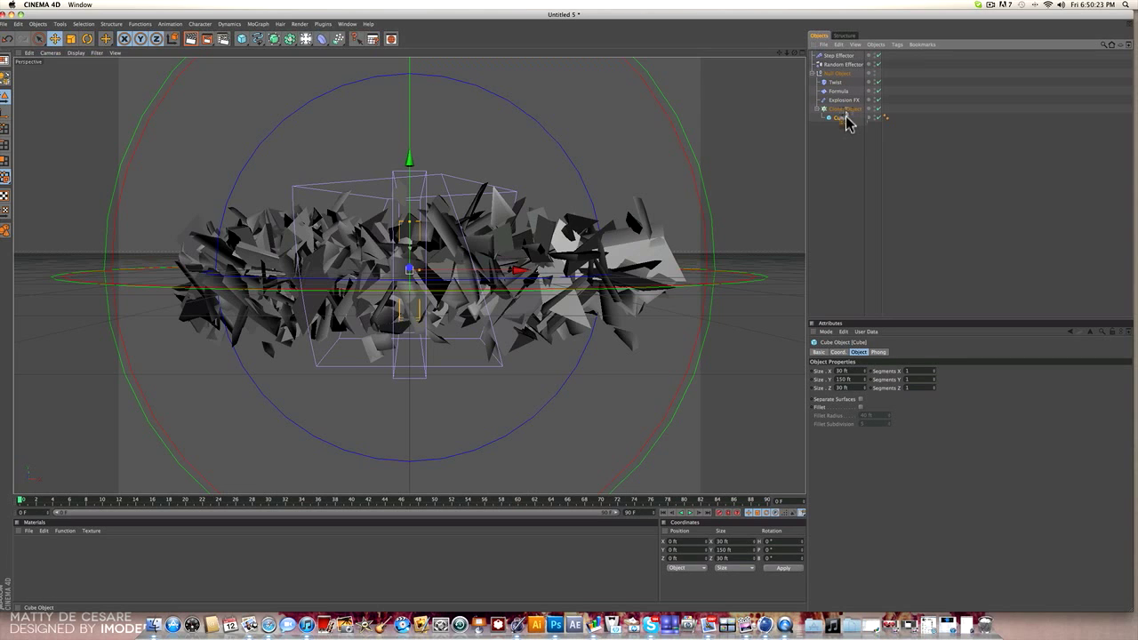
ctrl+drag(840, 118, 841, 117)
click(839, 172)
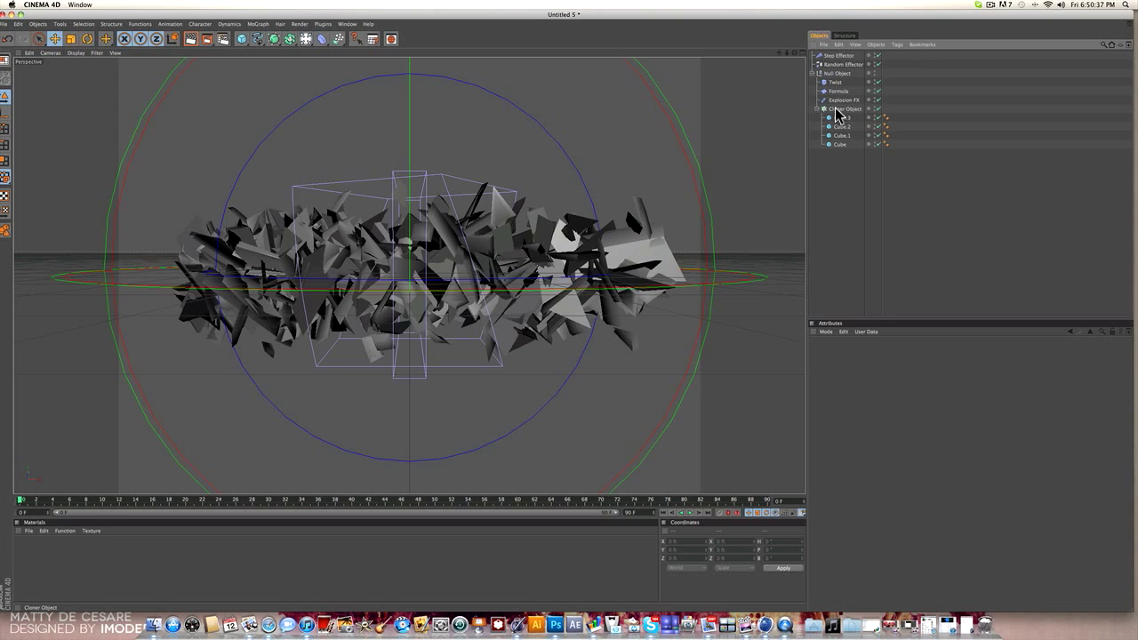
click(839, 145)
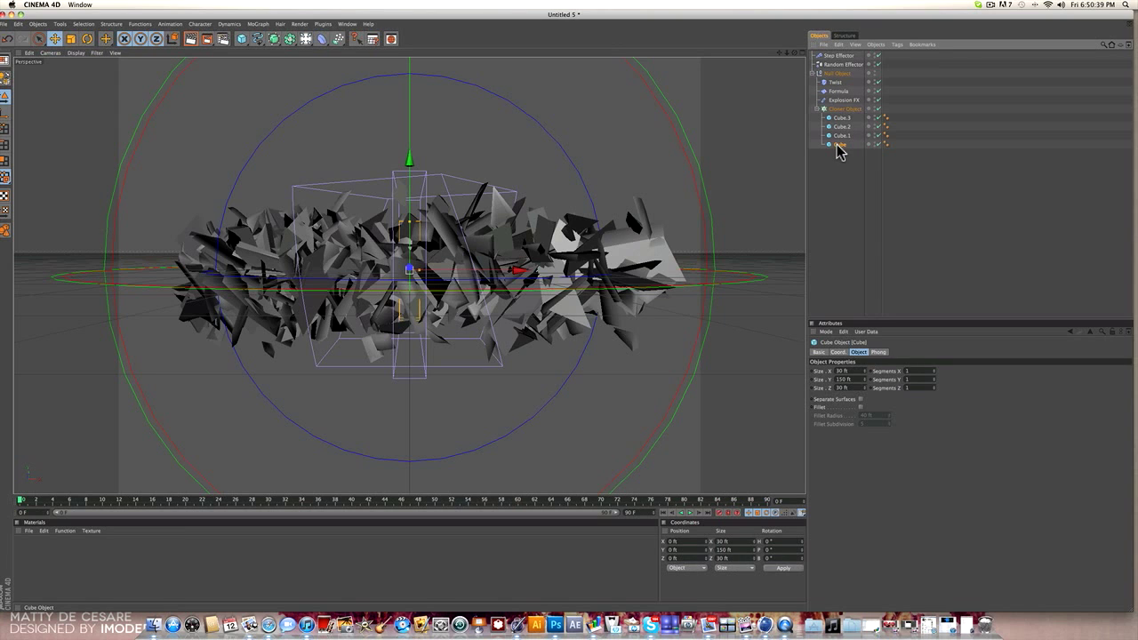
key(Delete)
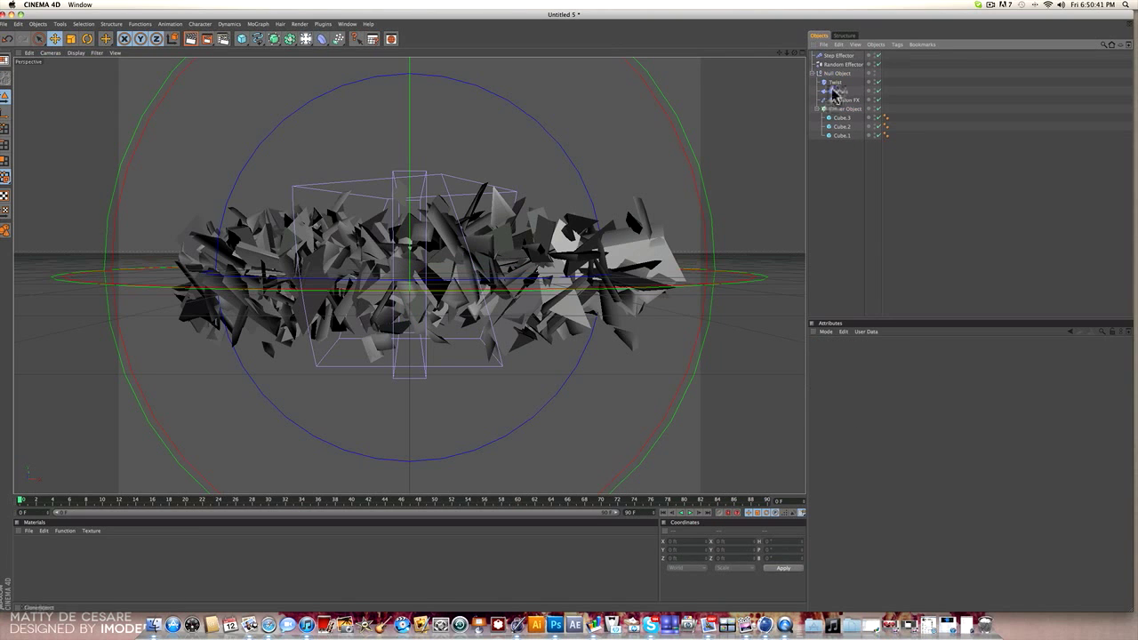
Create a new material and set its color to a pale blue, RGB 210, 236, 255.
click(267, 558)
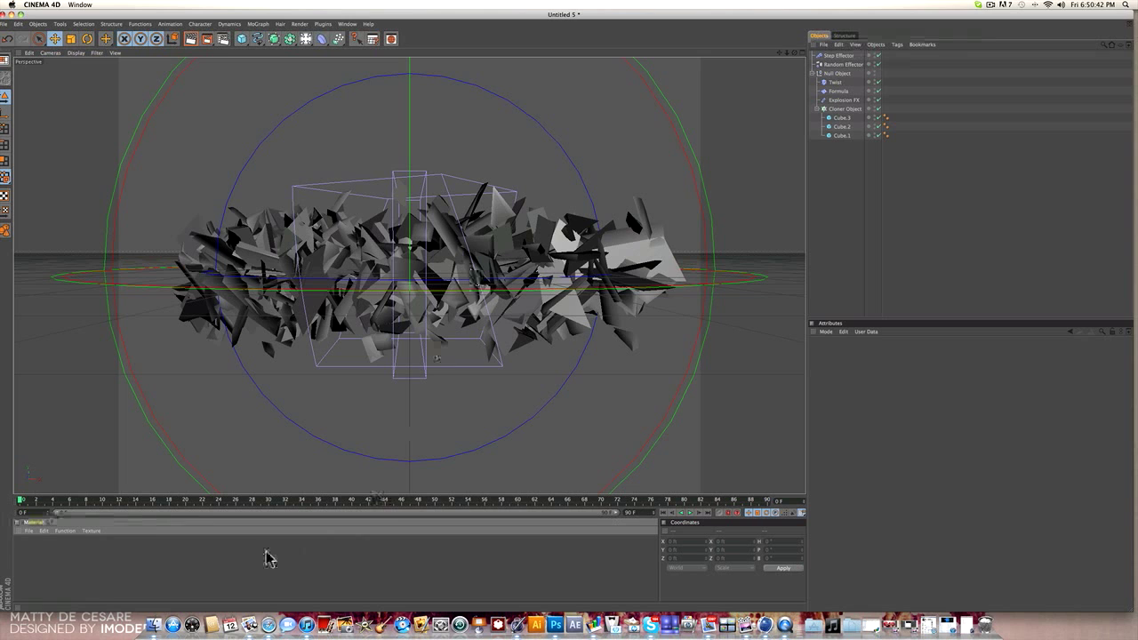
double_click(73, 587)
double_click(23, 549)
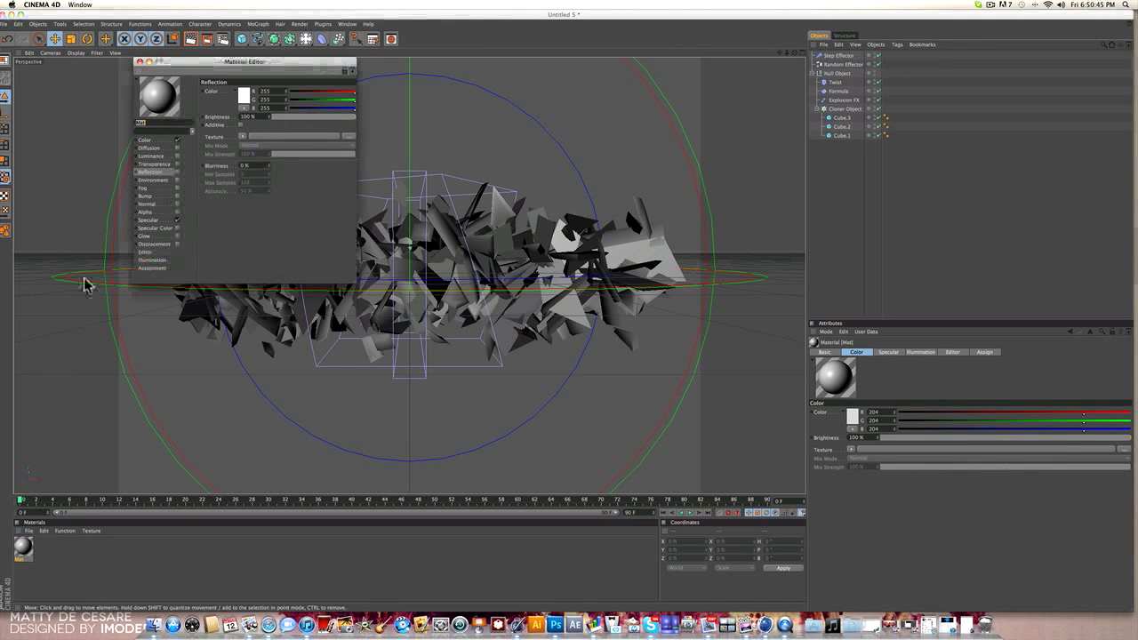
click(242, 95)
click(266, 69)
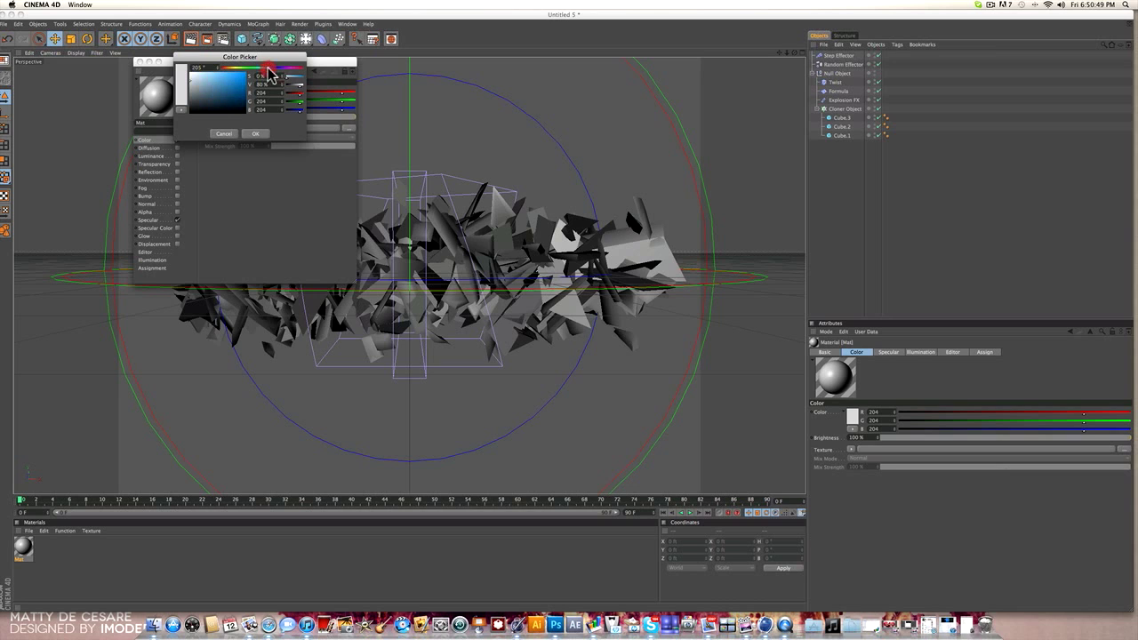
click(200, 69)
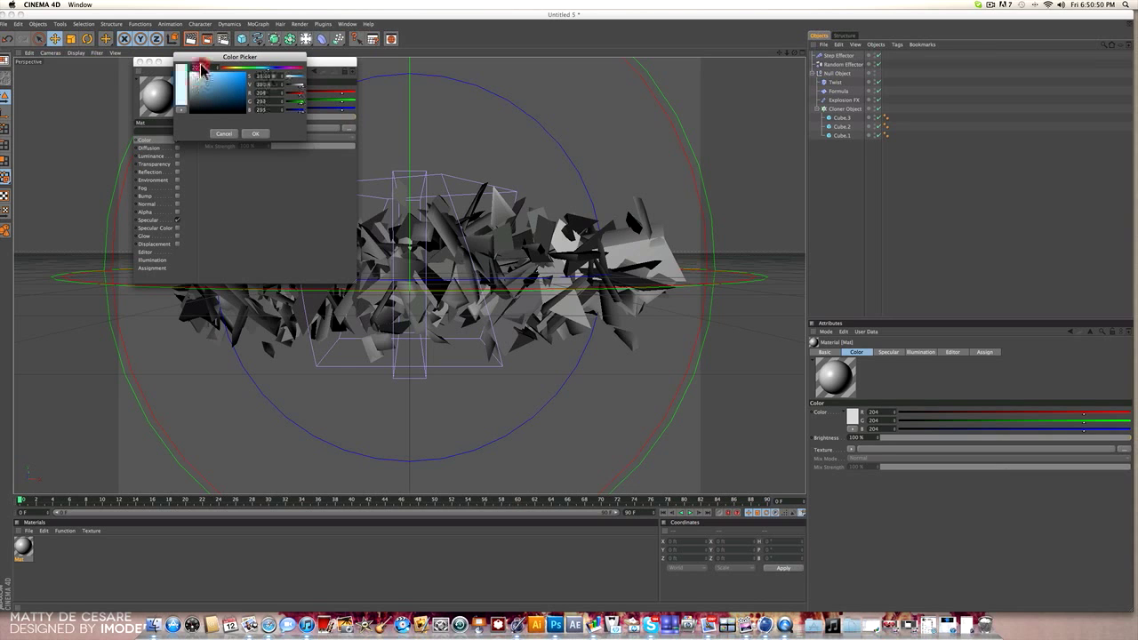
click(255, 134)
click(140, 62)
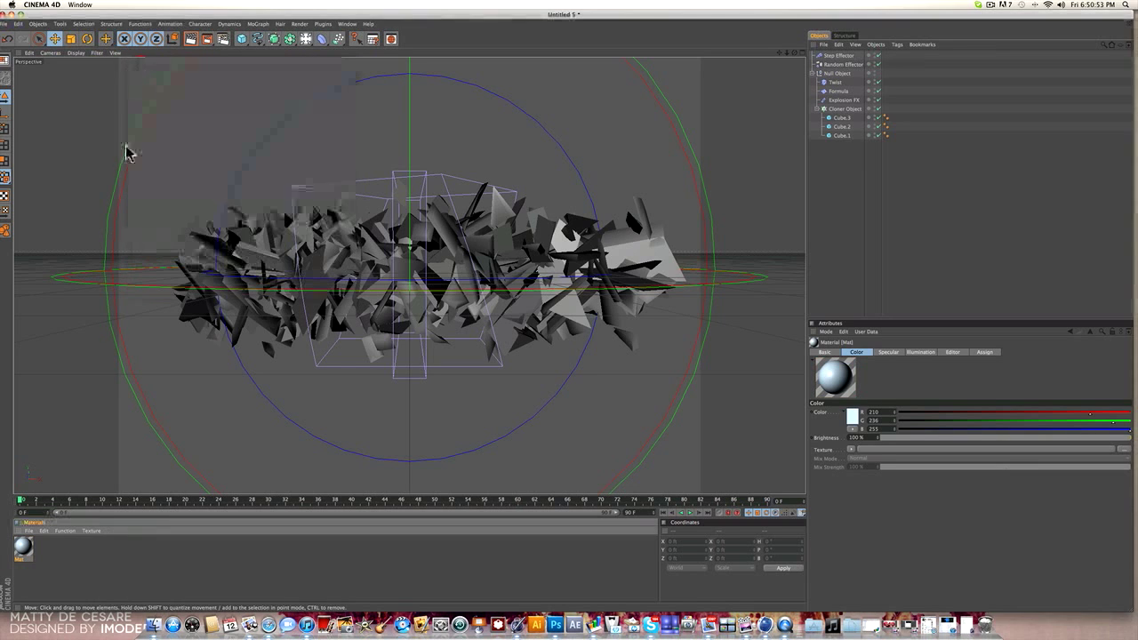
Duplicate the pale blue material and set the copy's color to a bright blue, RGB 24, 112, 255.
drag(24, 546, 36, 551)
double_click(39, 548)
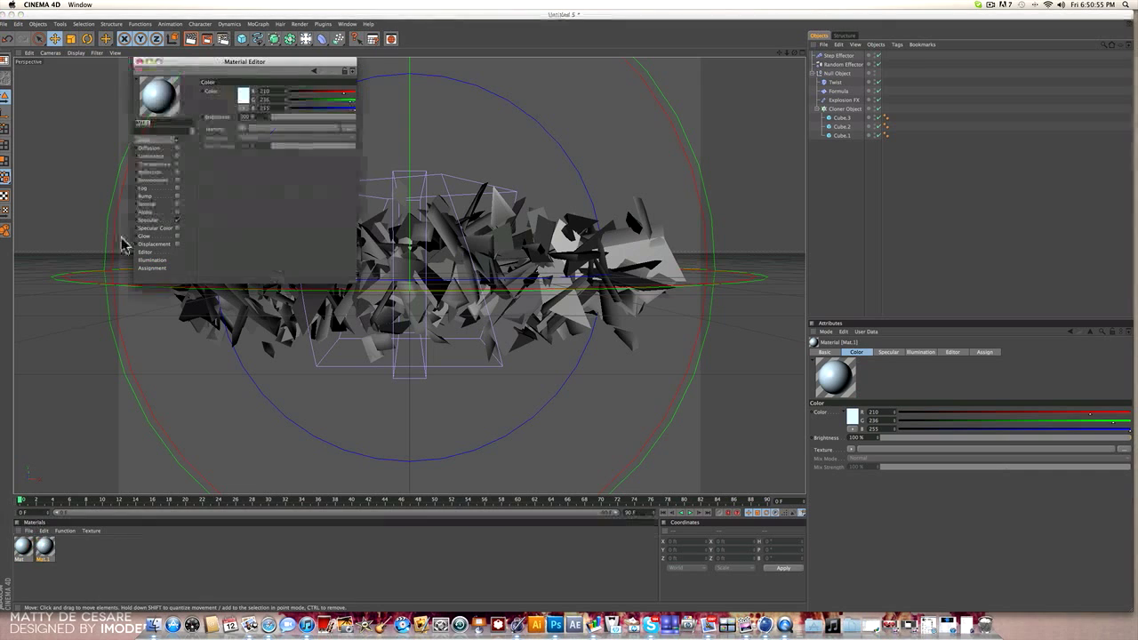
click(245, 98)
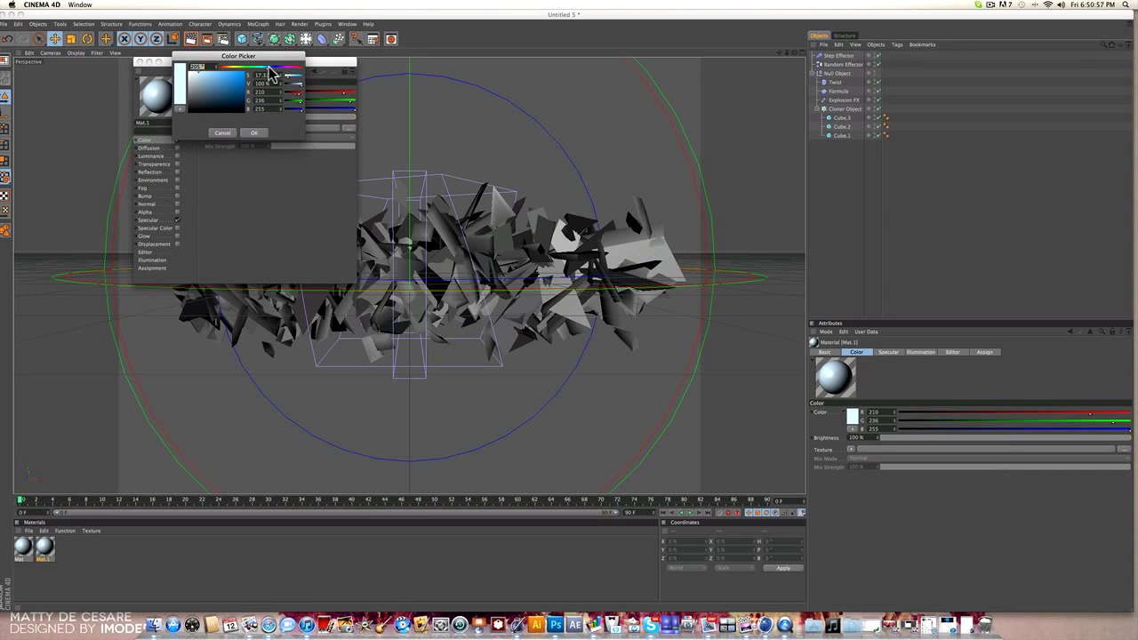
click(270, 67)
drag(239, 84, 237, 63)
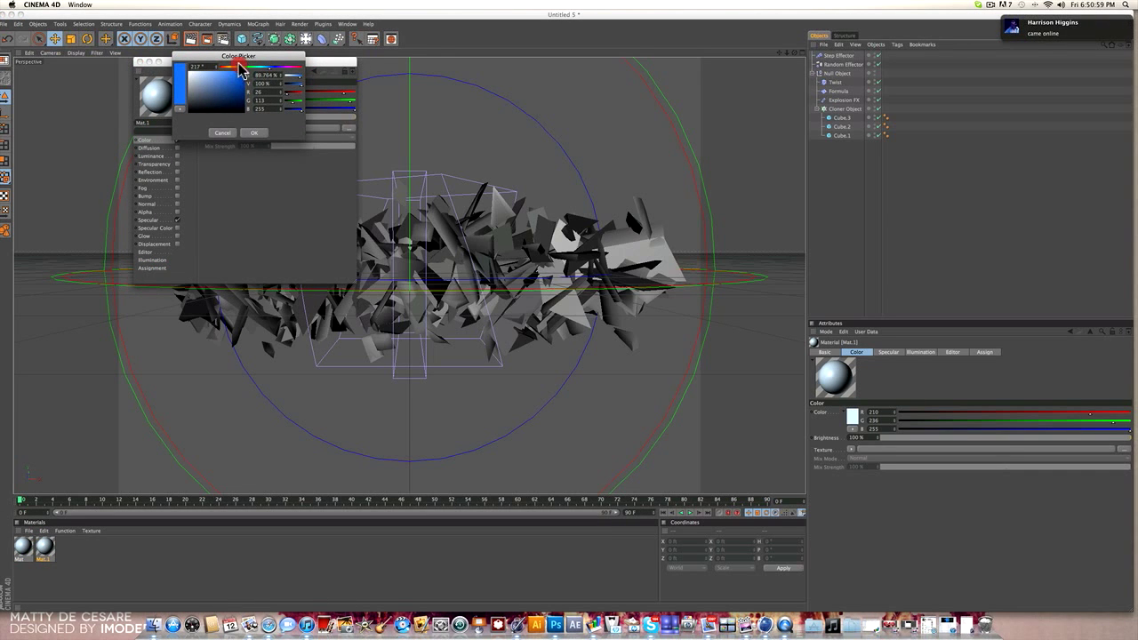
click(252, 132)
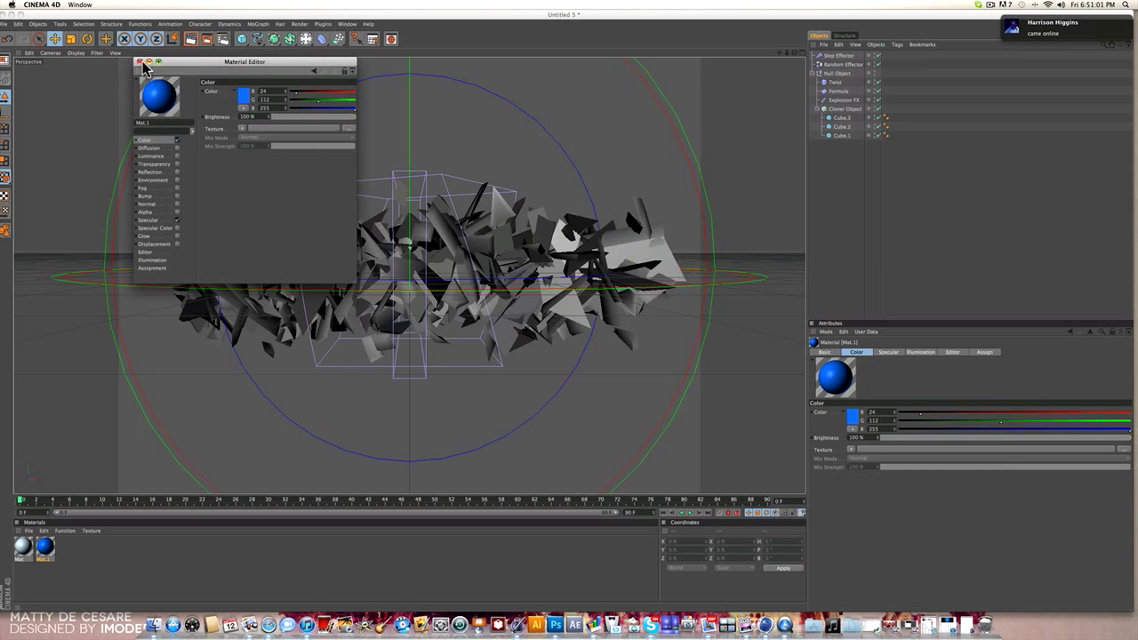
click(139, 62)
Duplicate the bright blue material and set the copy's color to a dark navy, RGB 10, 29, 65.
ctrl+drag(46, 547, 67, 549)
double_click(66, 546)
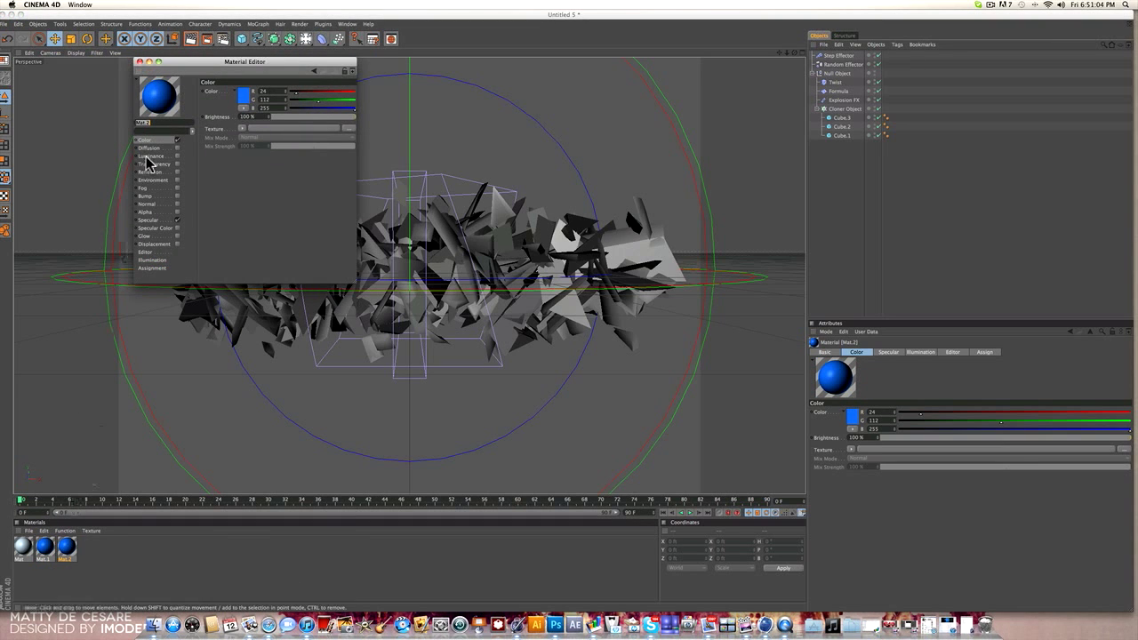
click(246, 95)
drag(276, 68, 277, 70)
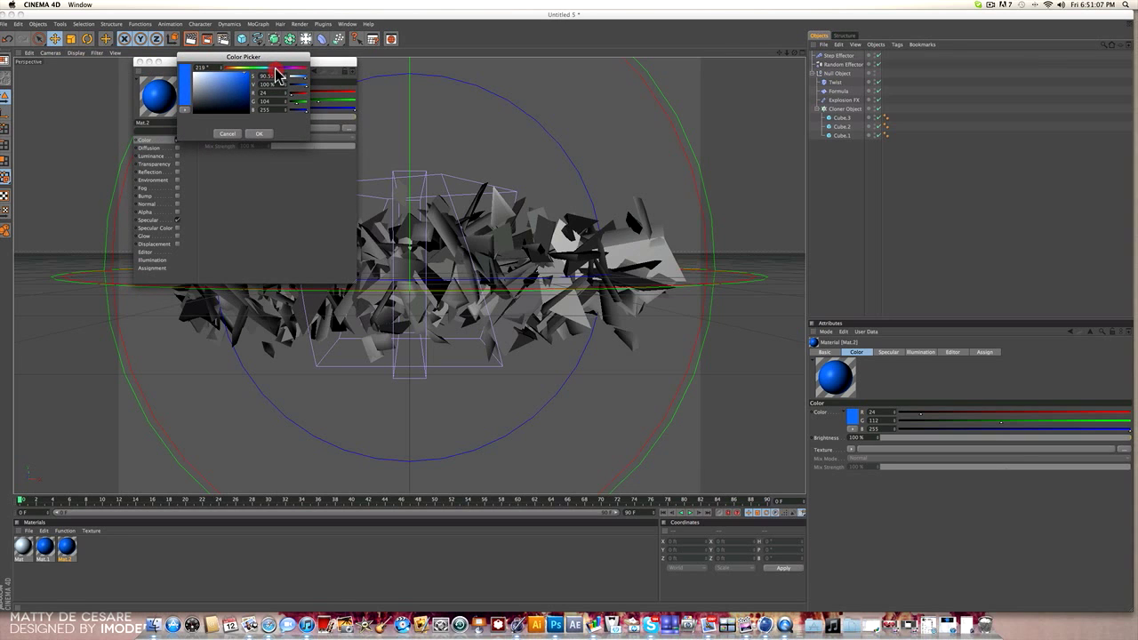
drag(233, 107, 243, 106)
click(258, 134)
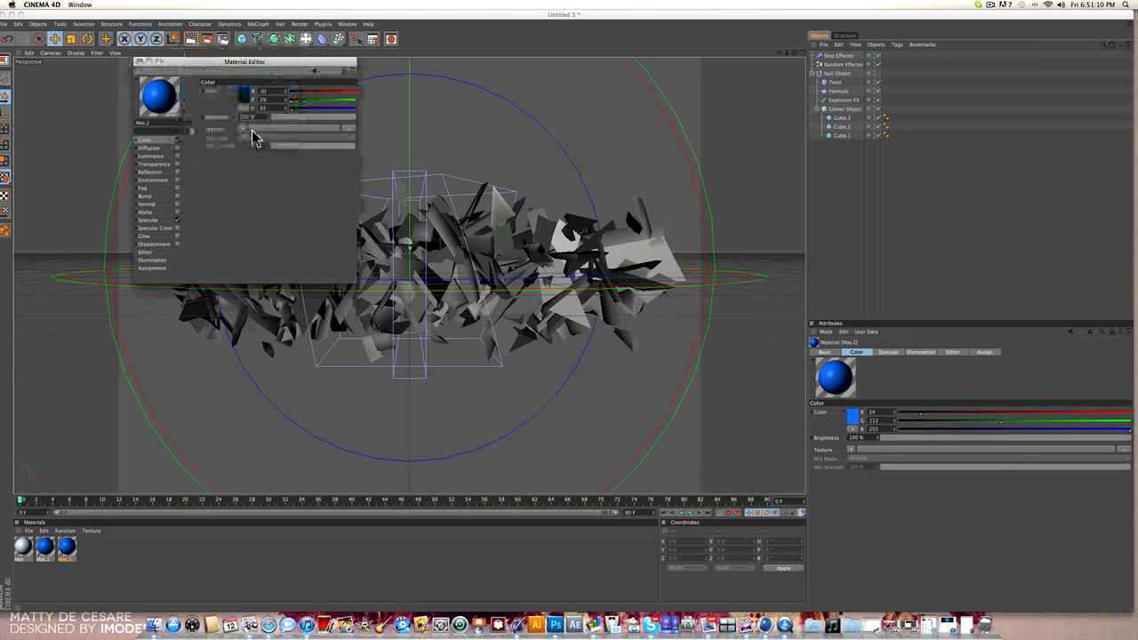
click(139, 62)
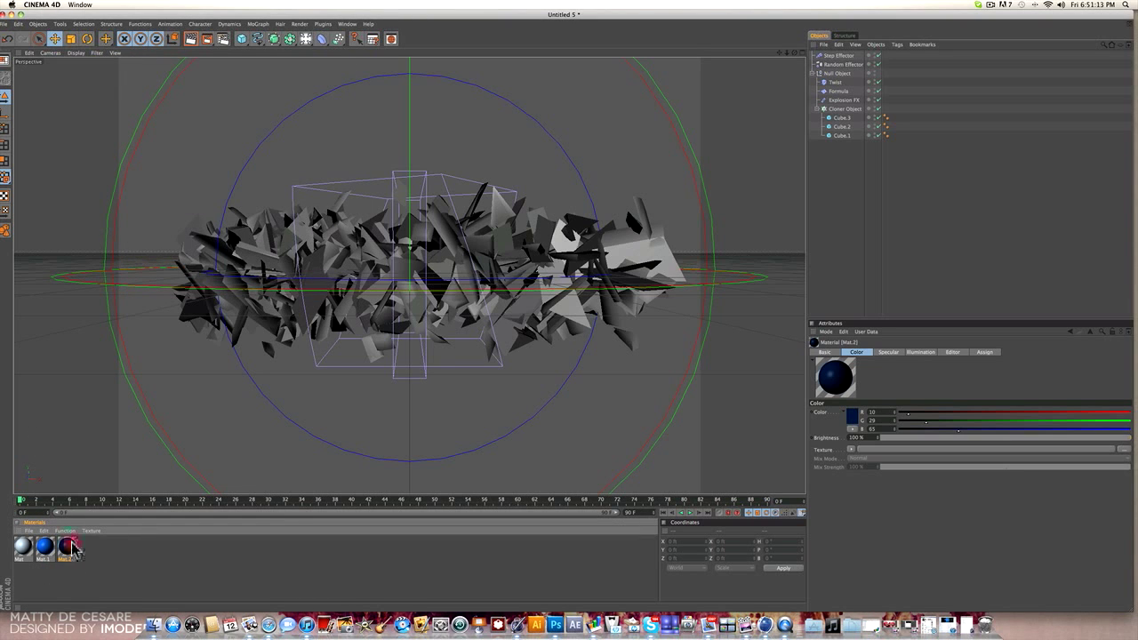
Duplicate the navy material and set the copy's color to a dark gray, RGB 63, 63, 63.
ctrl+drag(73, 547, 86, 547)
double_click(87, 547)
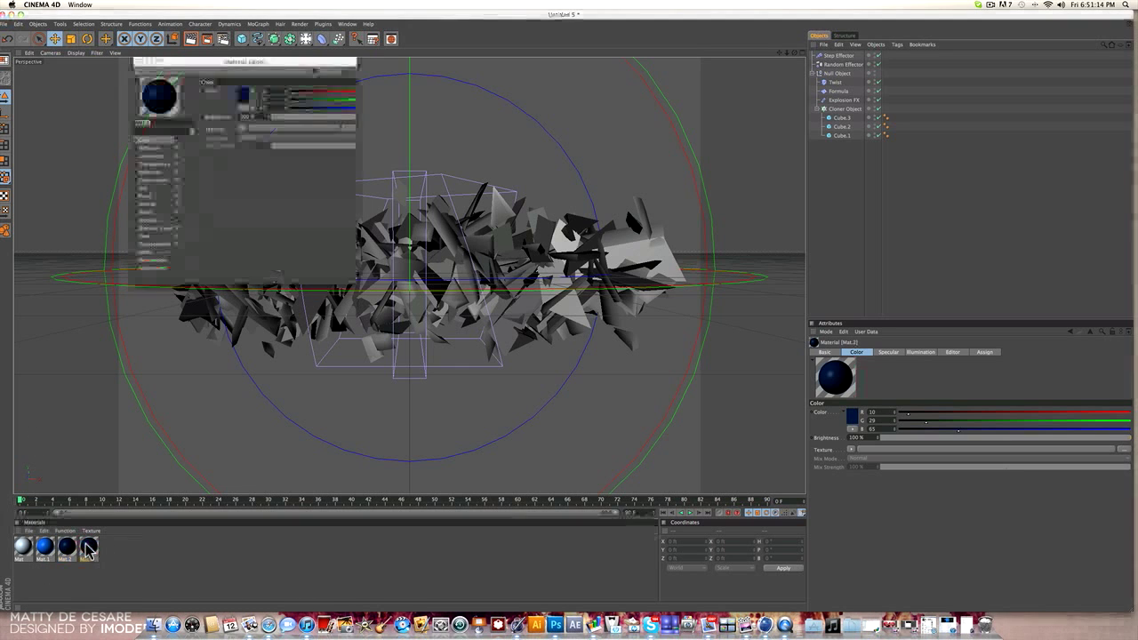
click(240, 100)
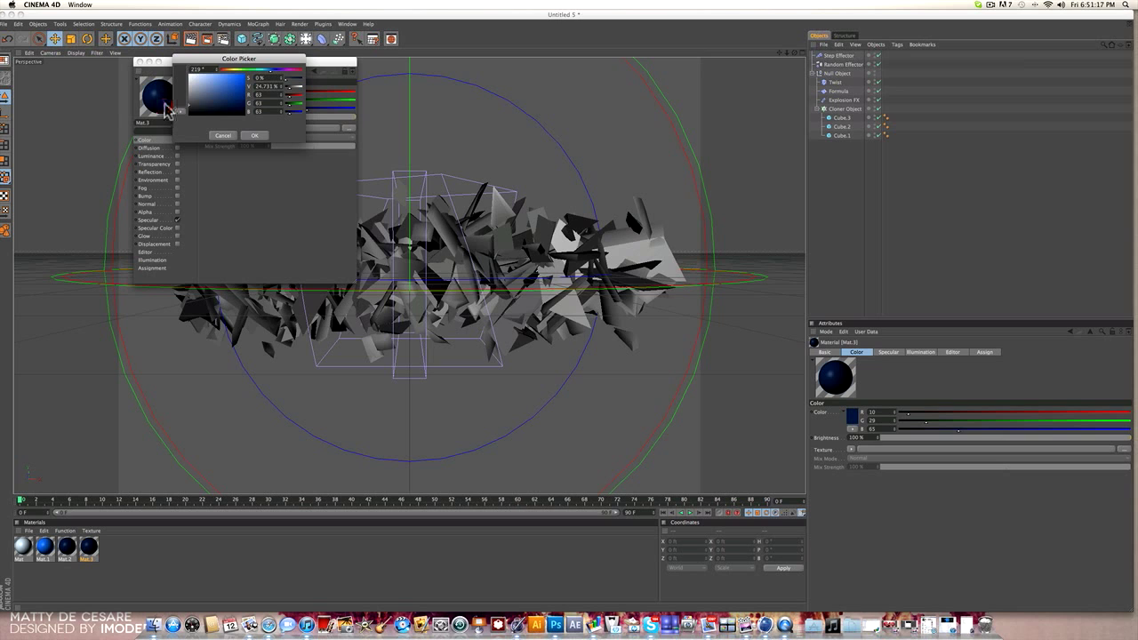
click(255, 135)
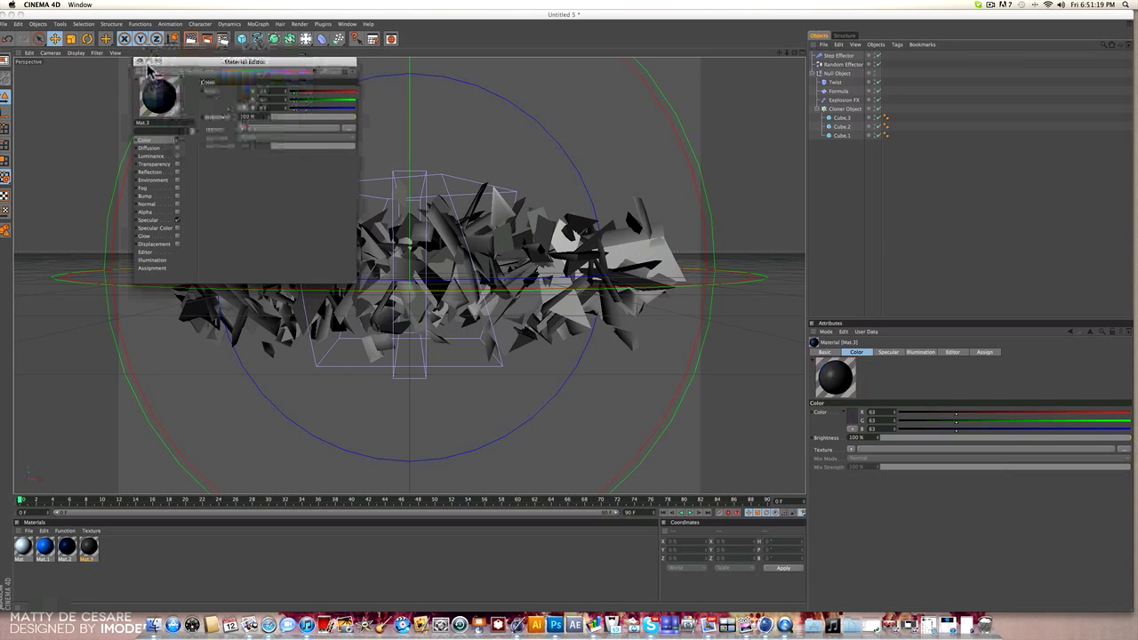
click(139, 62)
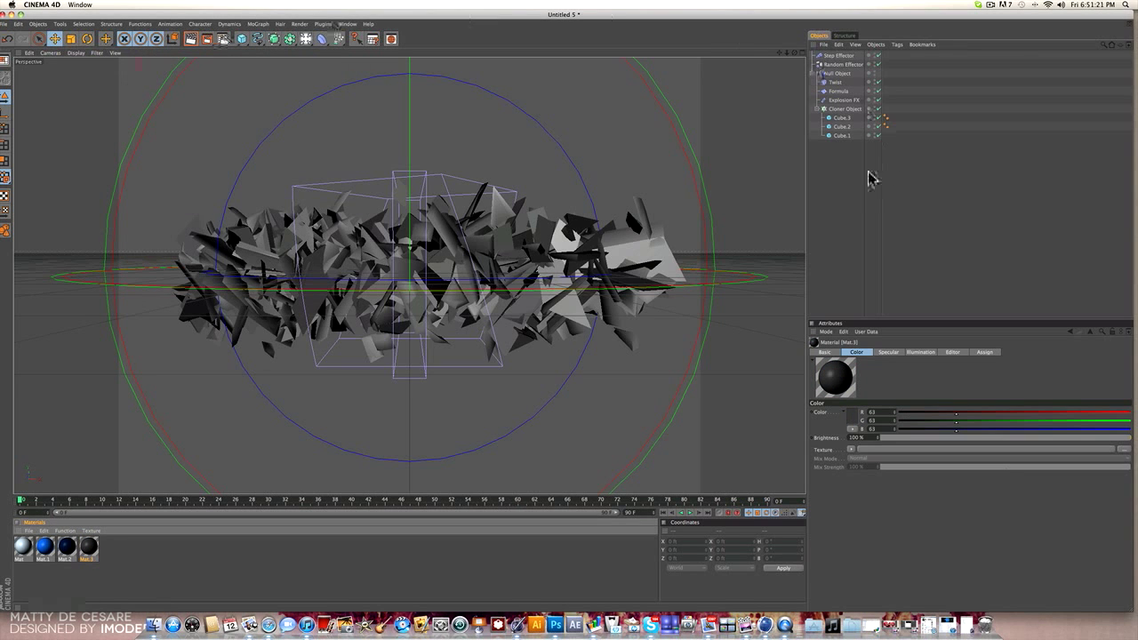
Add a fourth cube to the cloner object by duplicating Cube.1 below the existing cubes.
click(841, 126)
shift+click(841, 135)
drag(841, 136, 845, 160)
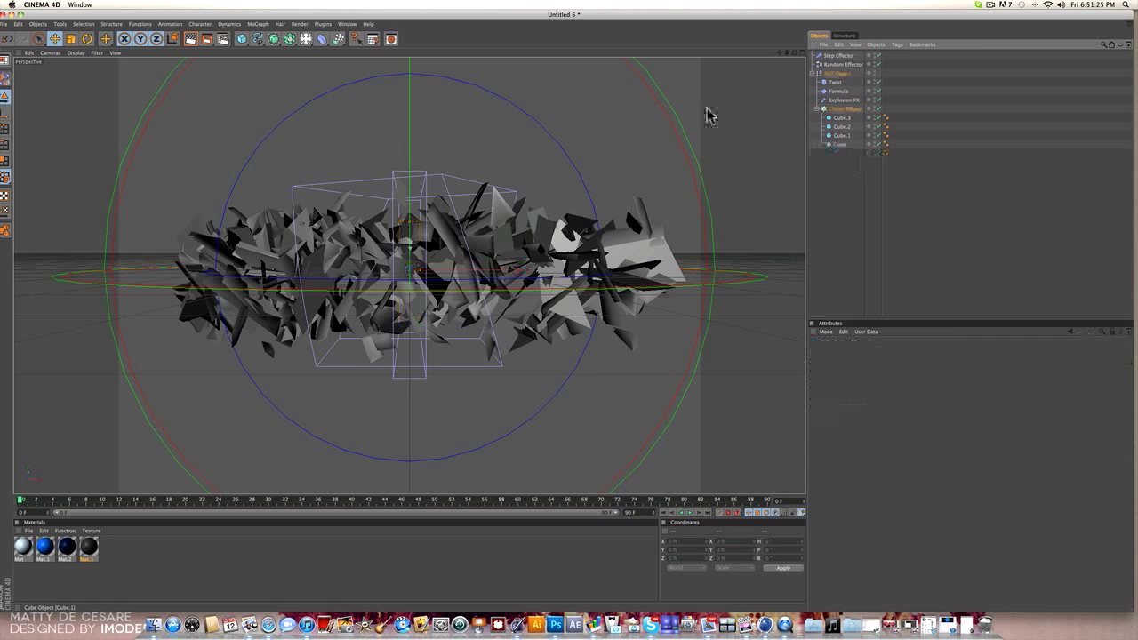
Assign the pale blue material to Cube.3, bright blue to Cube.2, navy to Cube.1 and dark gray to the fourth cube.
drag(22, 553, 840, 117)
drag(44, 549, 823, 125)
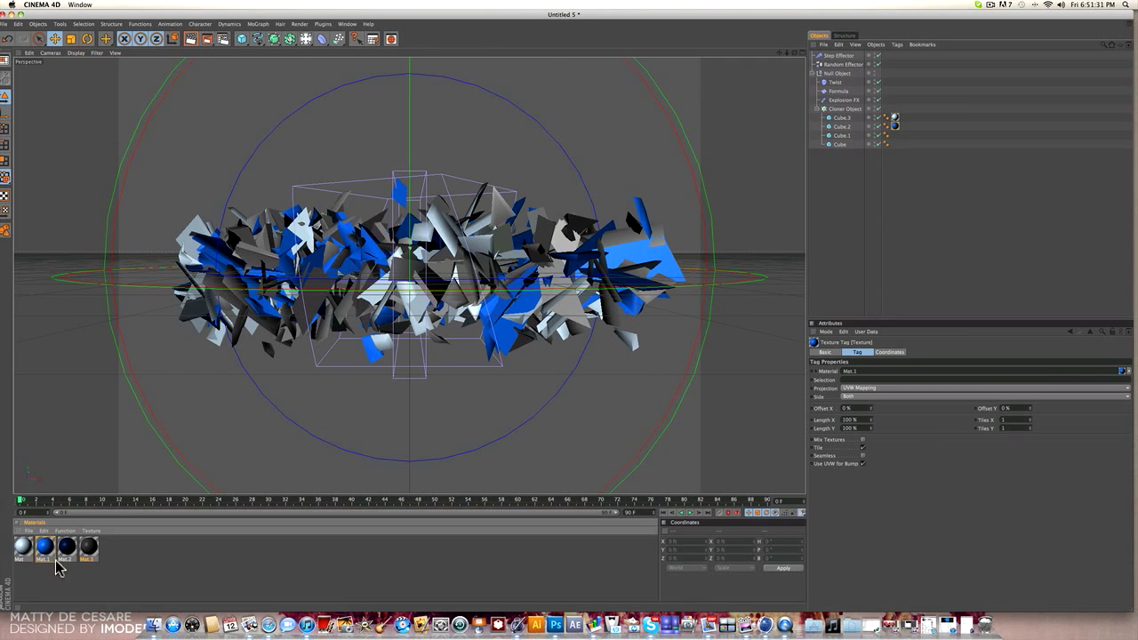
drag(66, 548, 827, 133)
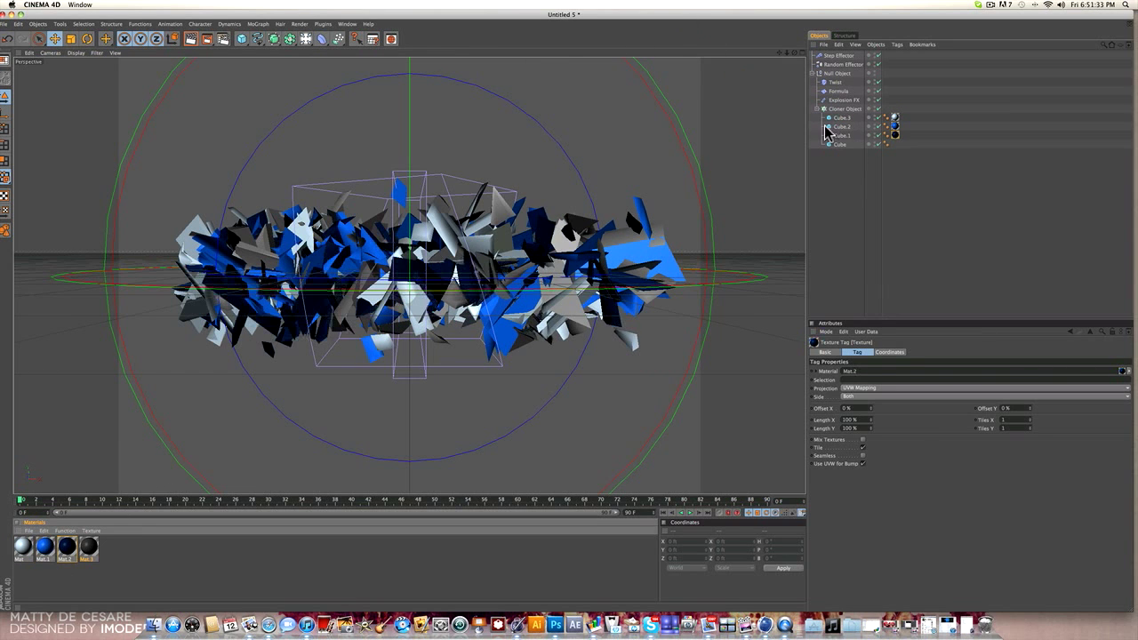
drag(89, 547, 822, 147)
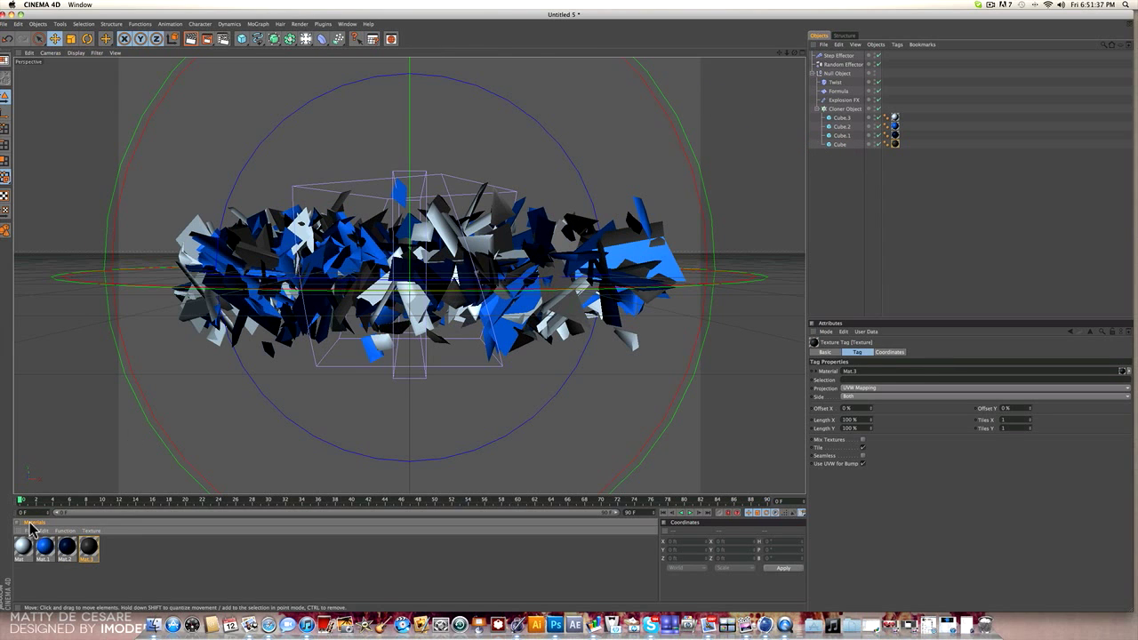
click(142, 590)
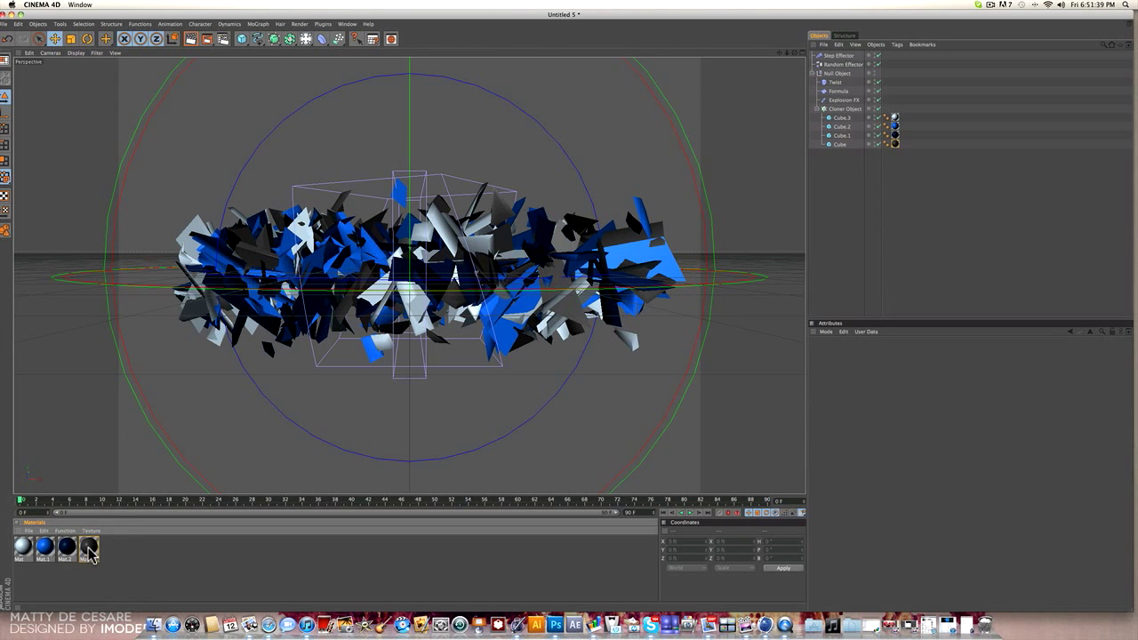
Enable reflection on all four materials together and load a Fresnel shader as the reflection texture.
double_click(89, 548)
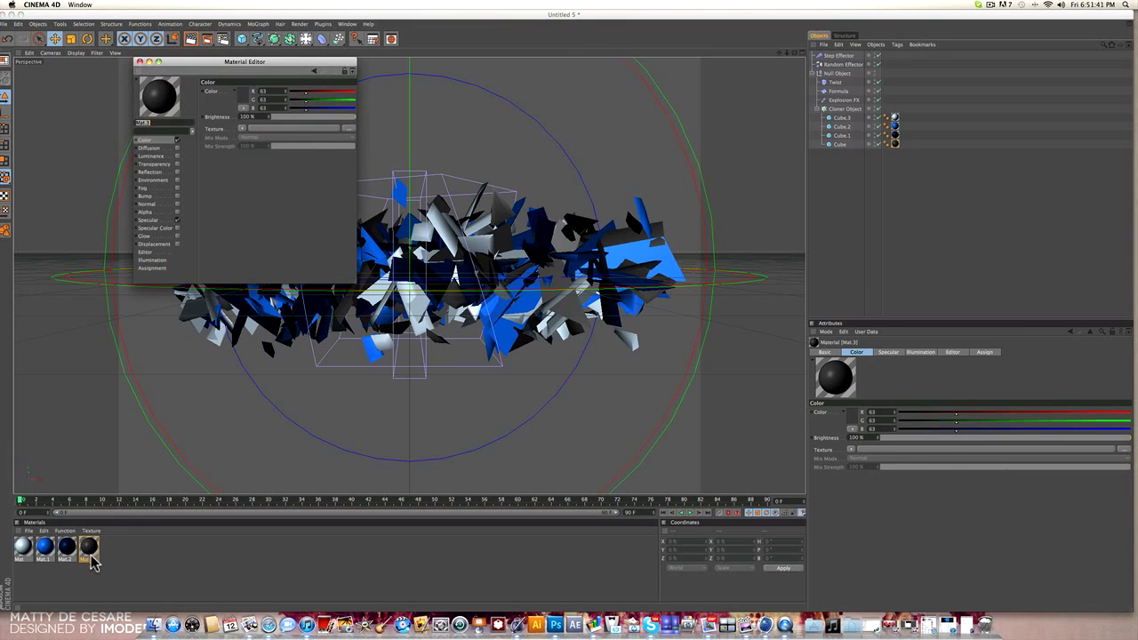
drag(162, 584, 10, 544)
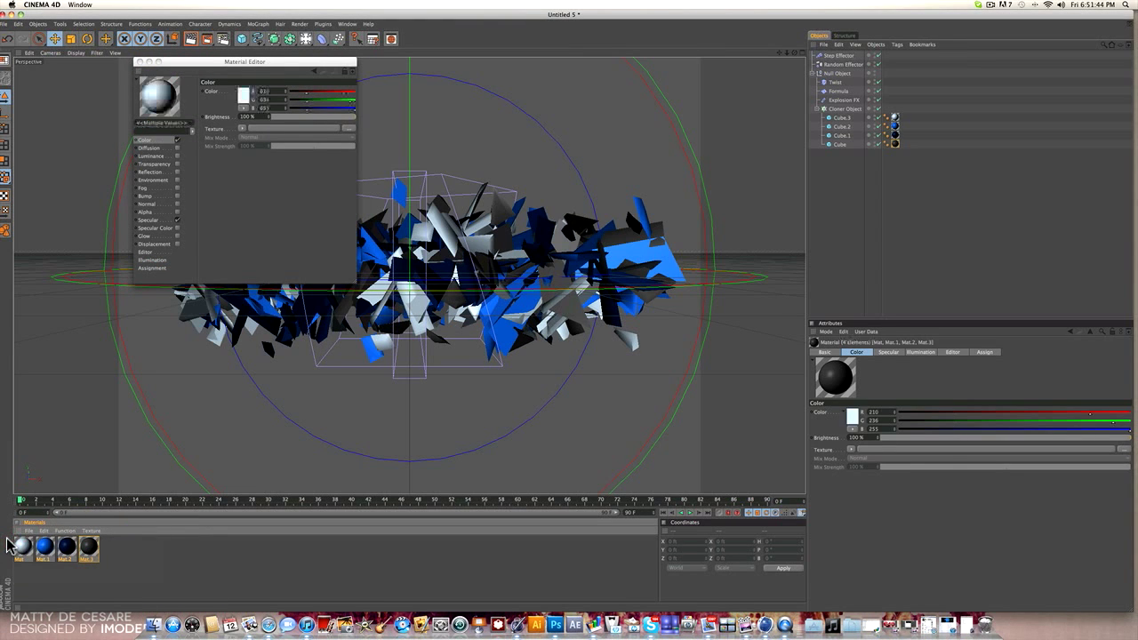
click(177, 171)
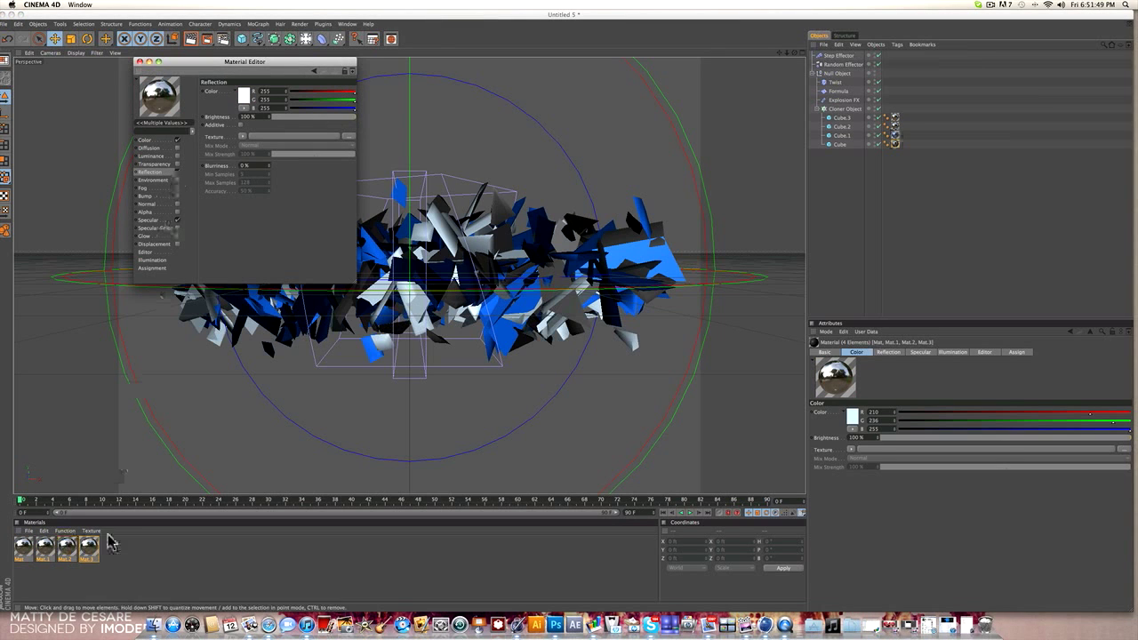
click(242, 138)
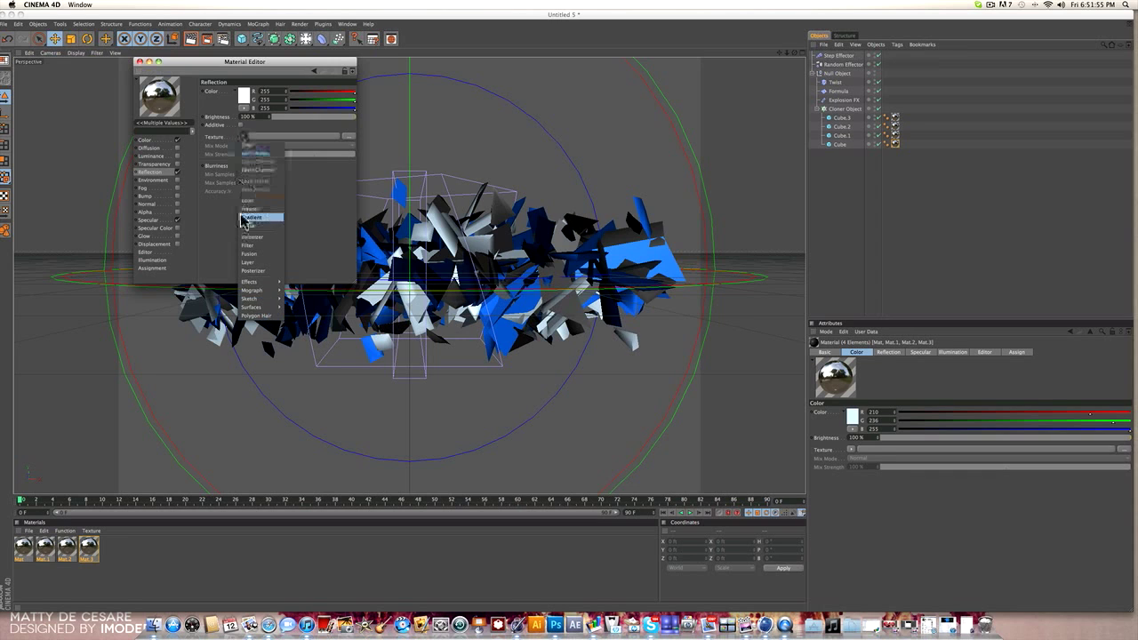
click(258, 213)
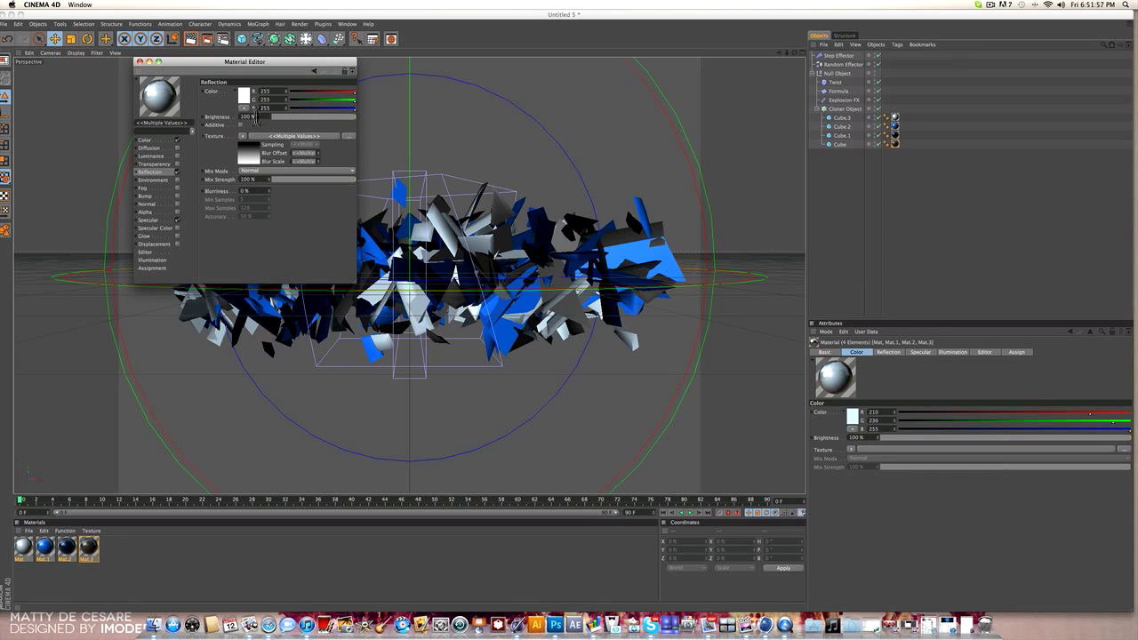
Set the reflection brightness and mix strength of all four materials to 10%, and render the viewport.
text(10)
key(Return)
click(256, 179)
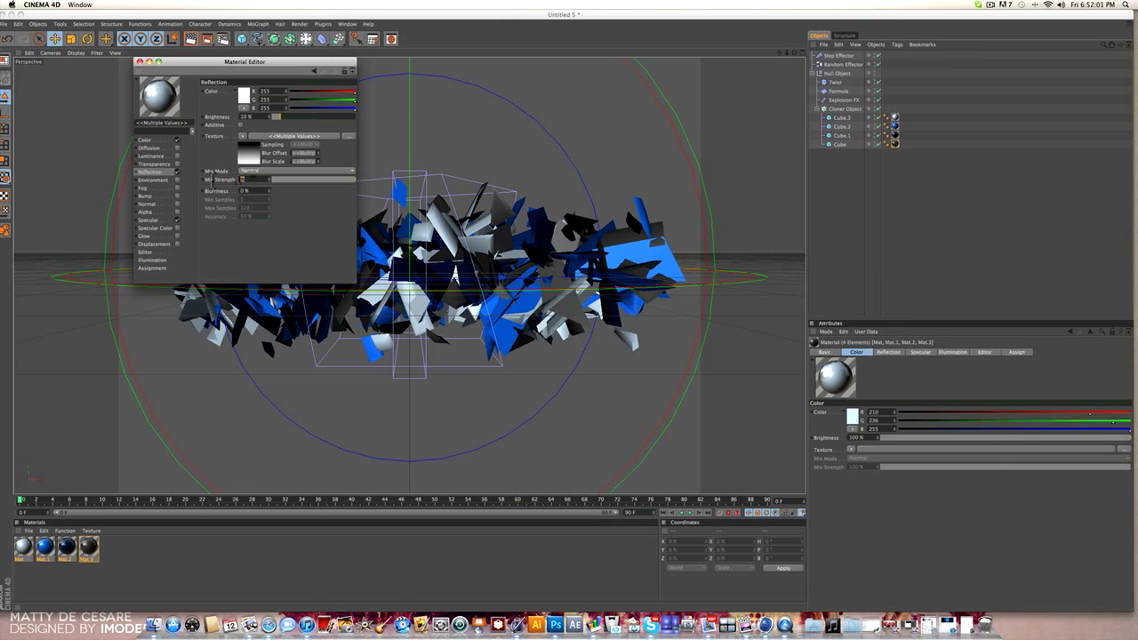
key(Return)
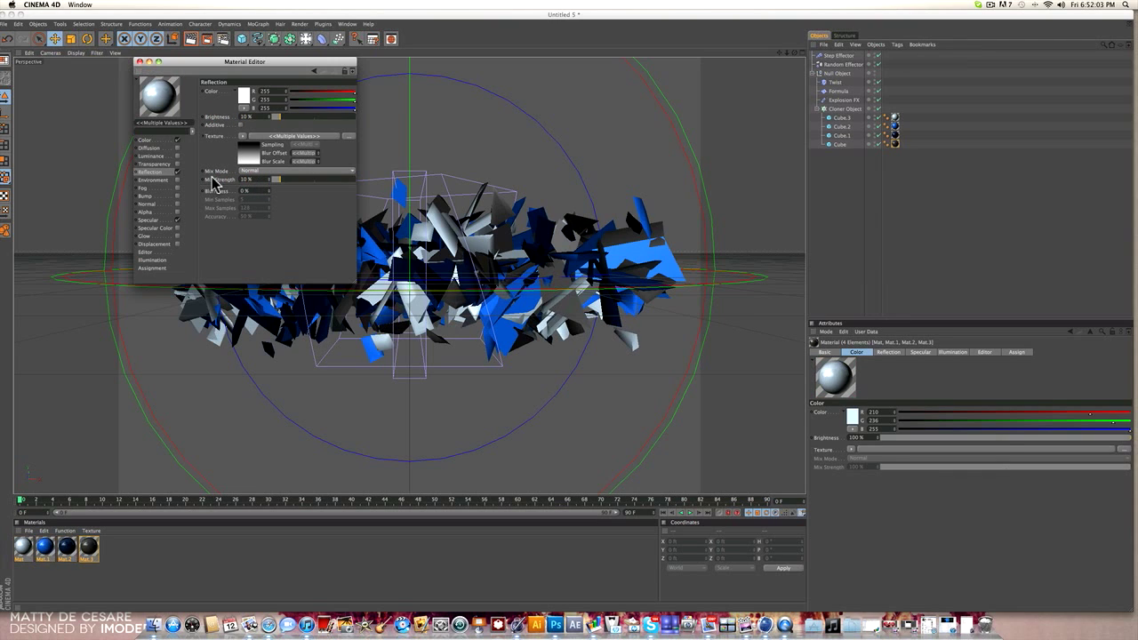
click(140, 62)
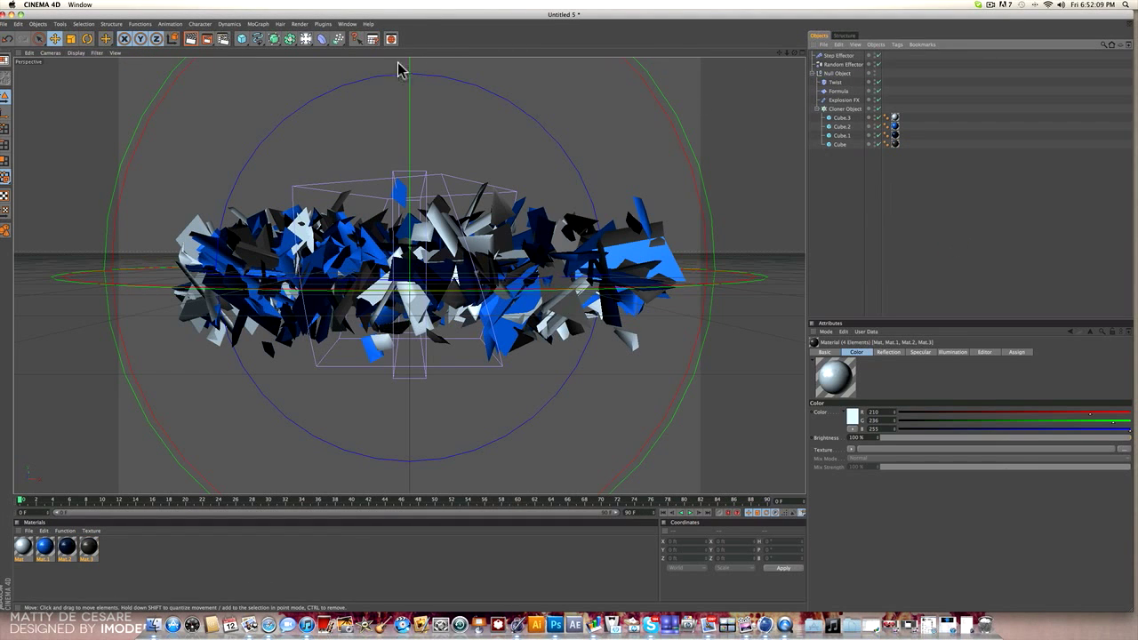
click(191, 40)
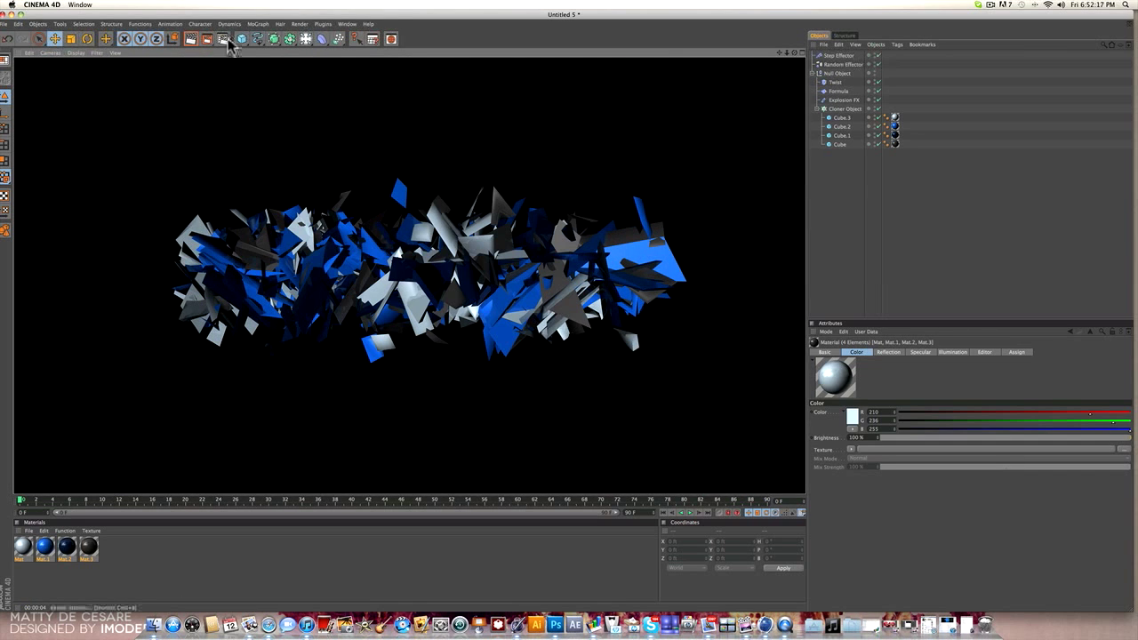
Add the Ambient Occlusion and Global Illumination effects to the render settings.
click(223, 39)
click(87, 169)
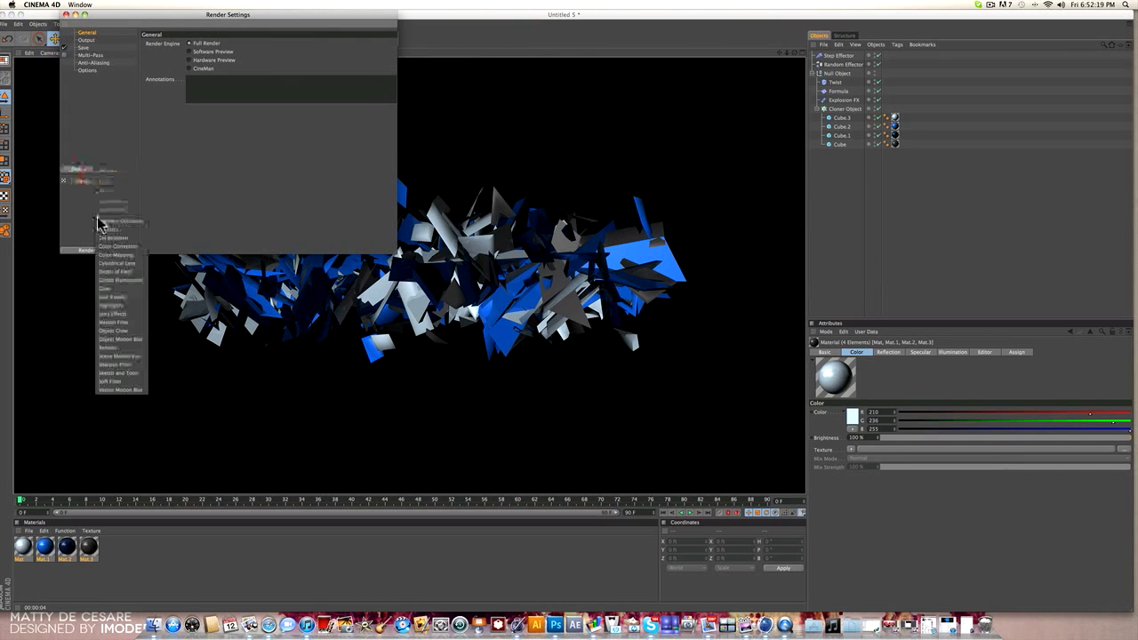
click(111, 228)
click(89, 169)
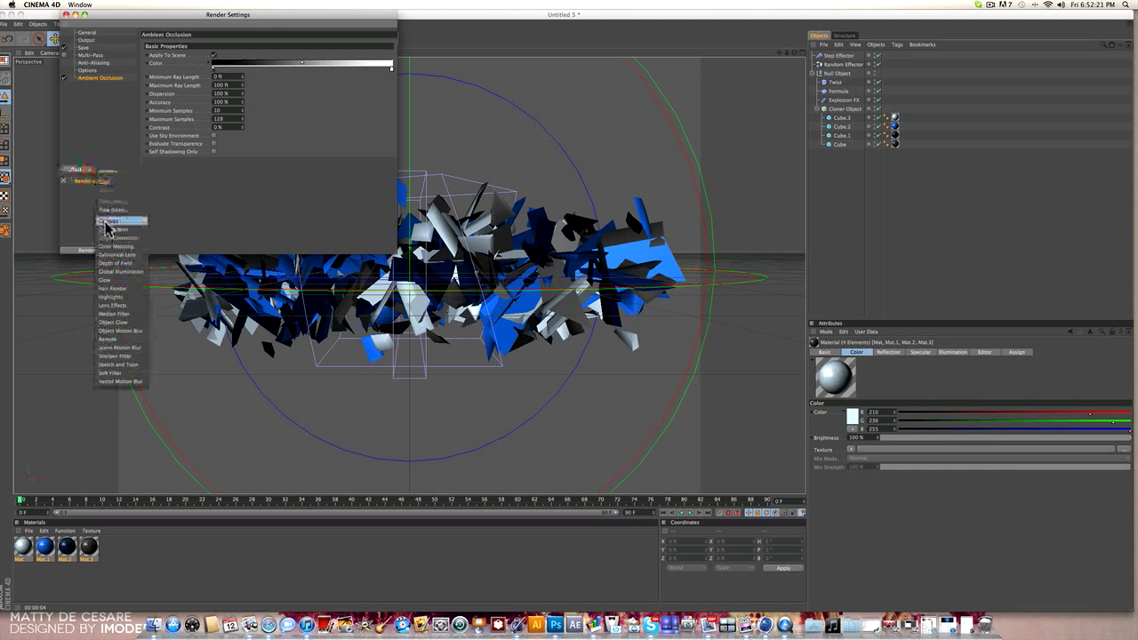
click(116, 271)
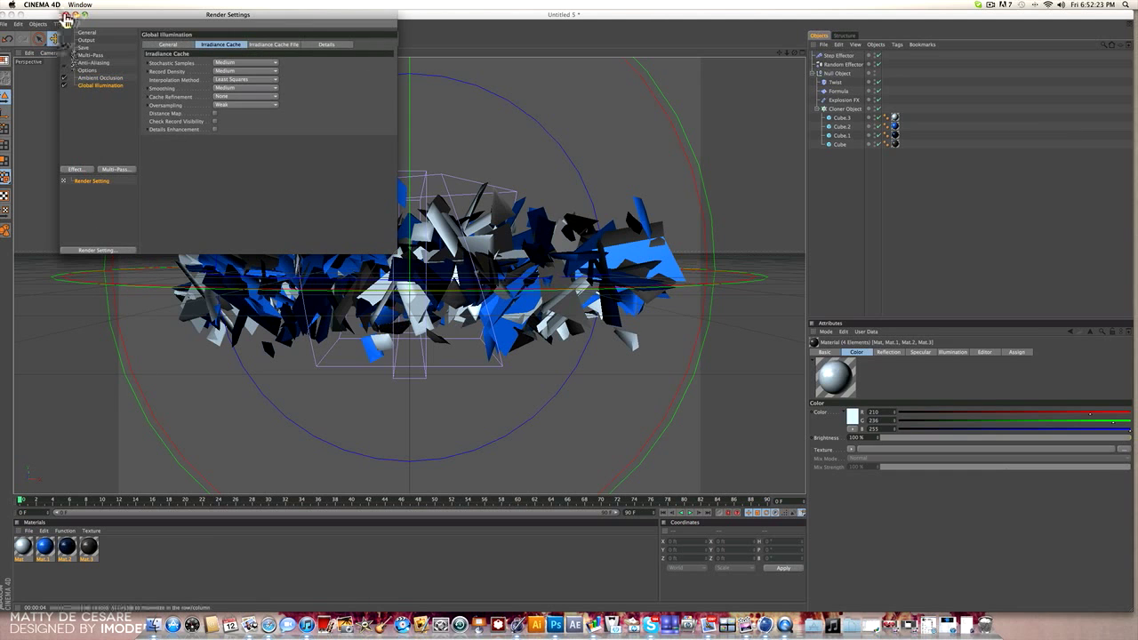
click(64, 15)
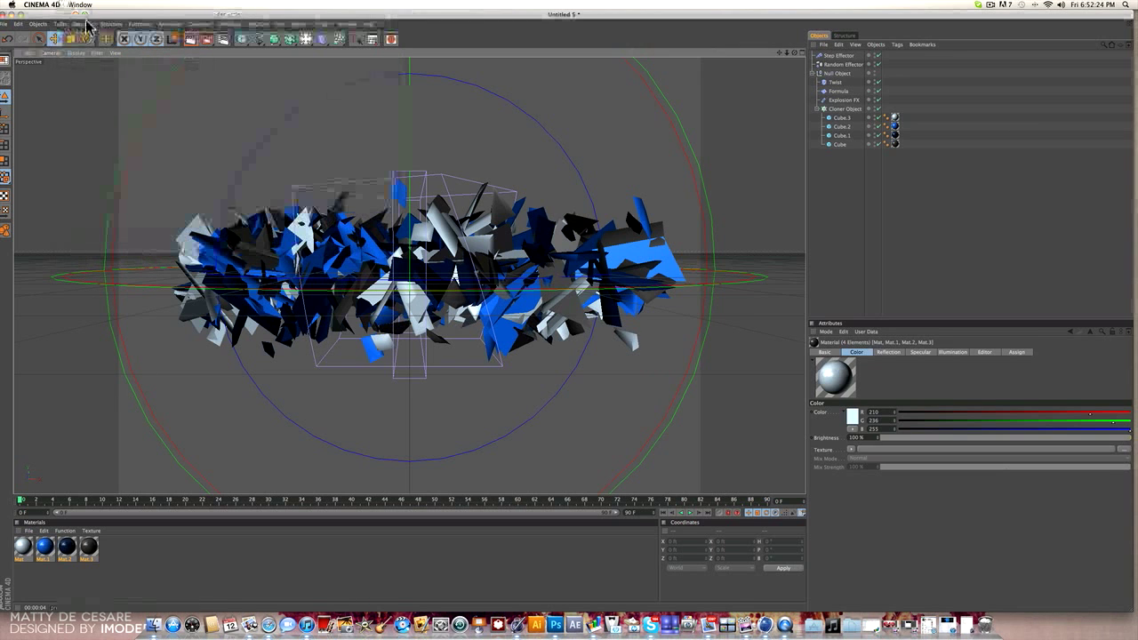
Add two lights, raising one about 334 ft above the shards' centre and lowering the other about 402 ft below it.
click(305, 39)
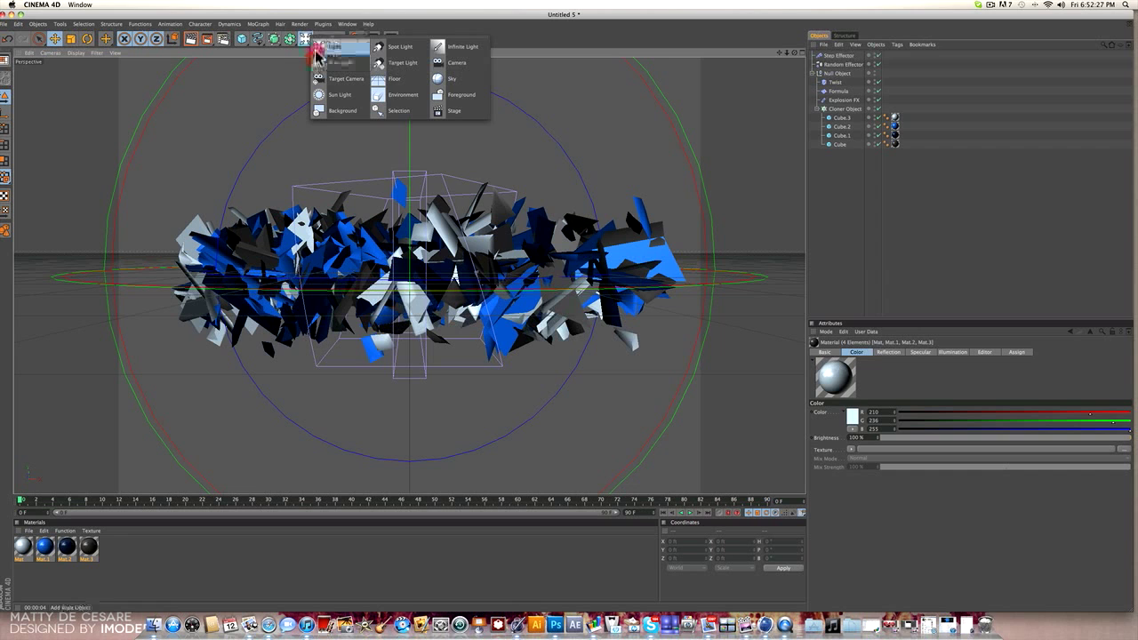
click(317, 50)
drag(407, 238, 409, 165)
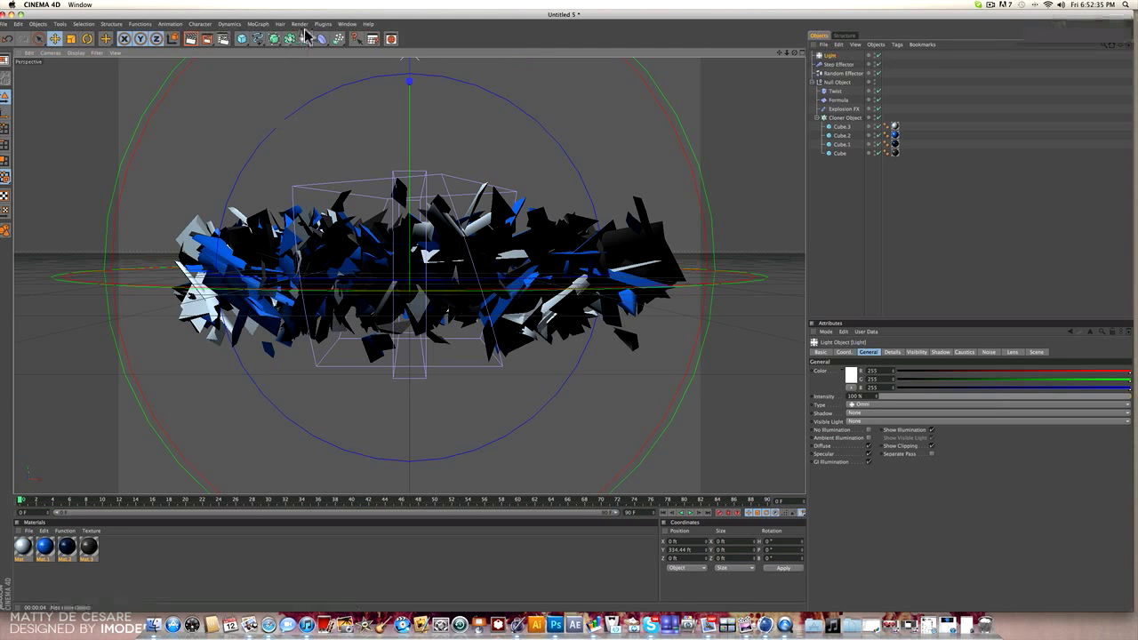
drag(305, 39, 329, 48)
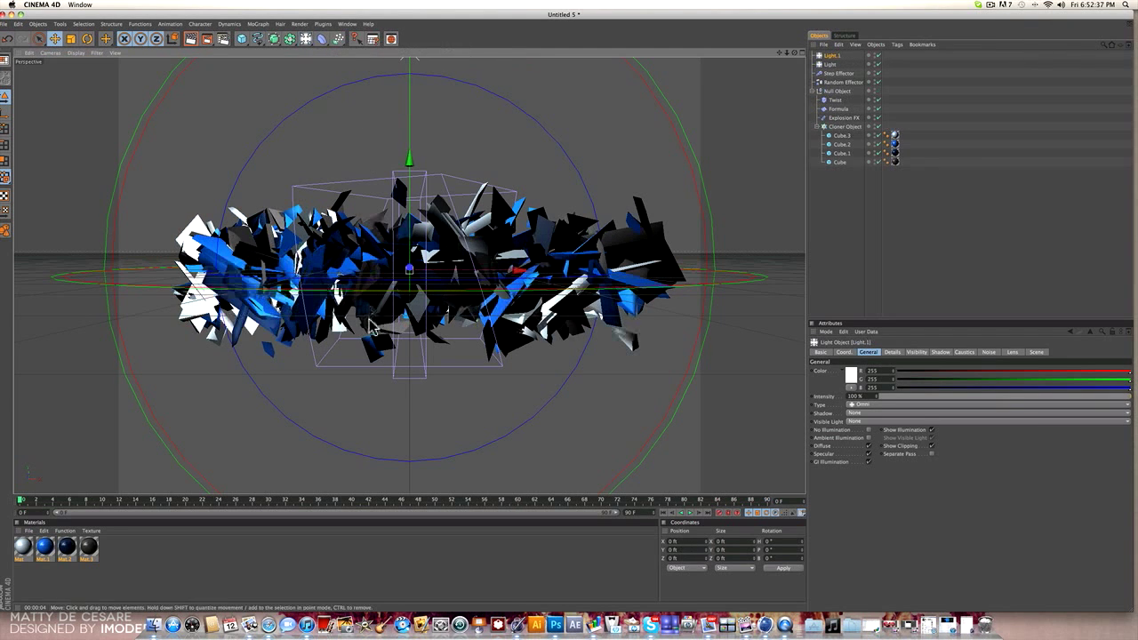
drag(409, 243, 408, 492)
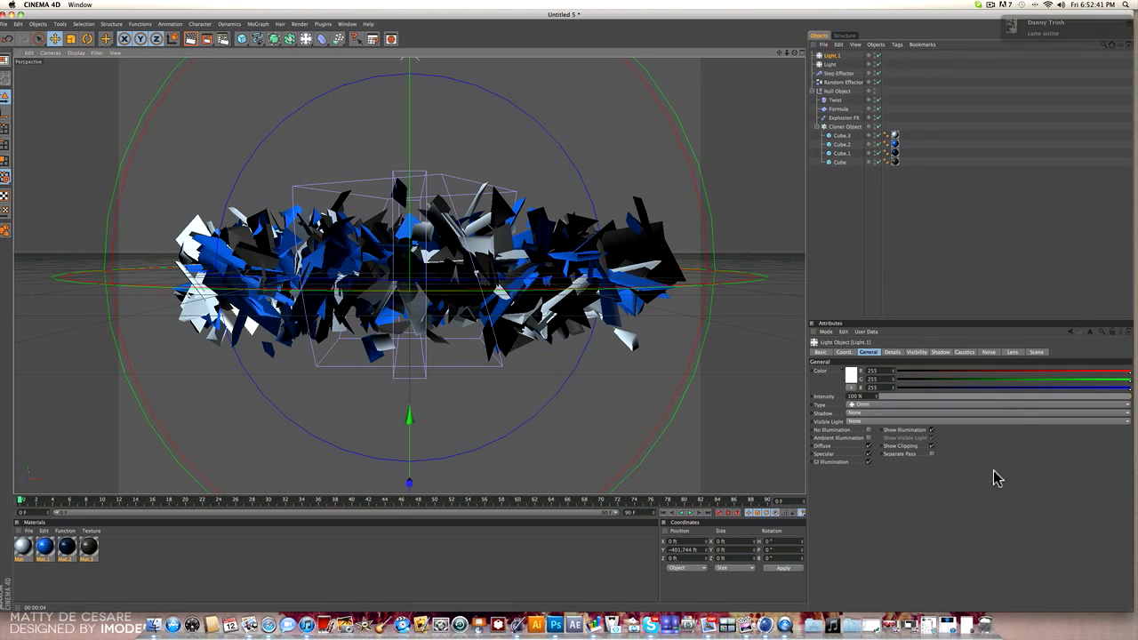
Lower the intensity of the light below the shards and run a test render of the viewport.
drag(1022, 398, 1028, 396)
click(932, 238)
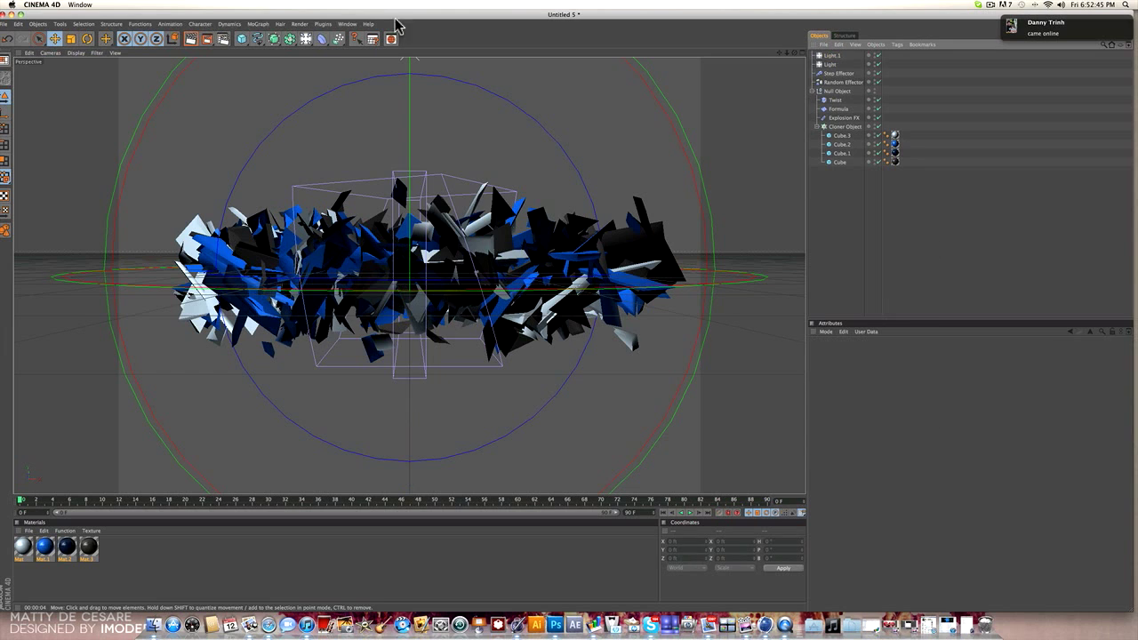
click(191, 40)
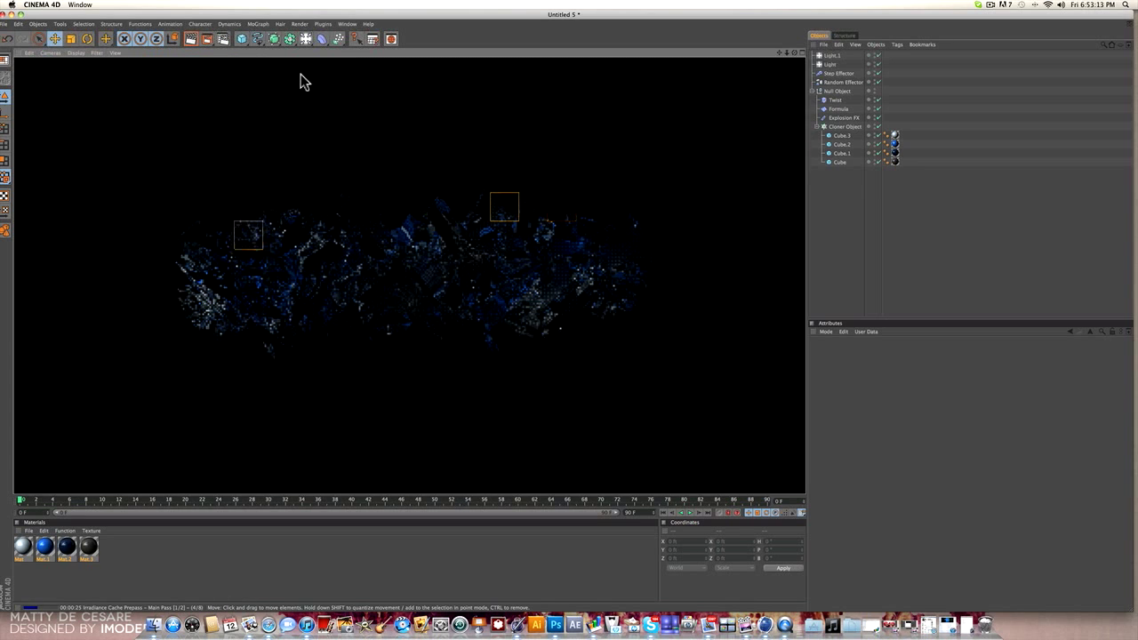
click(896, 178)
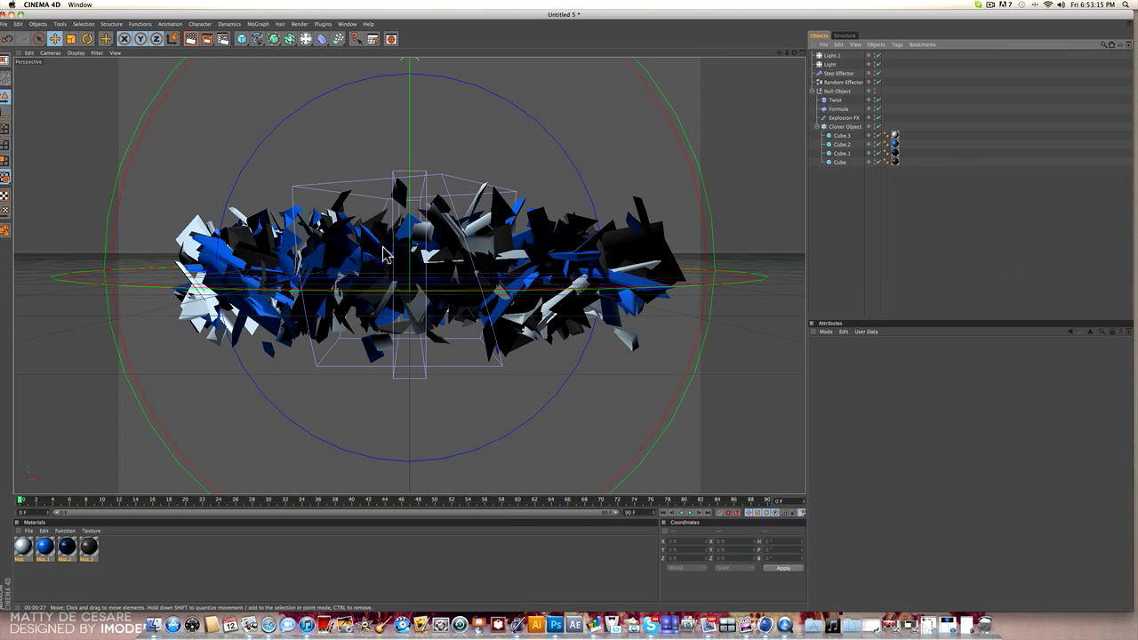